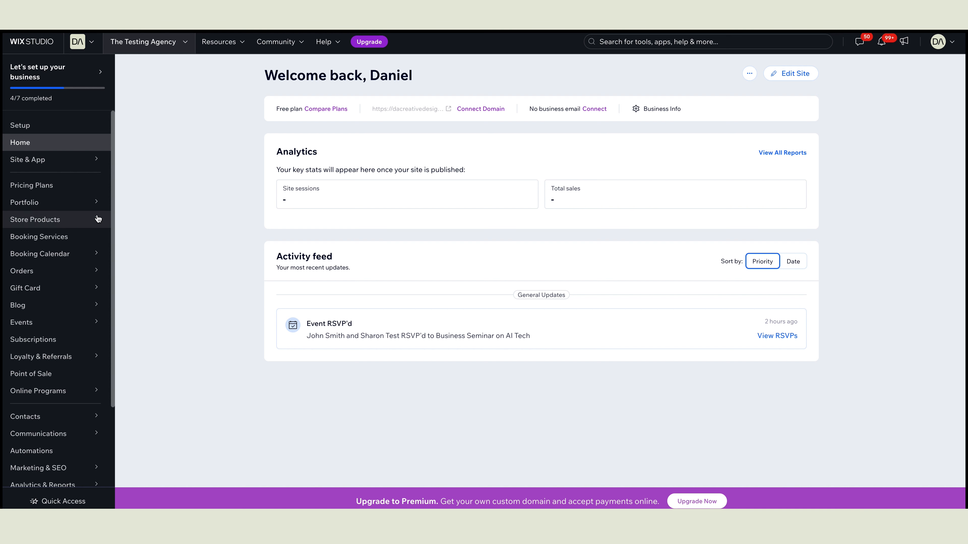
Step: Start a new RSVP event from the Published events list
click(31, 326)
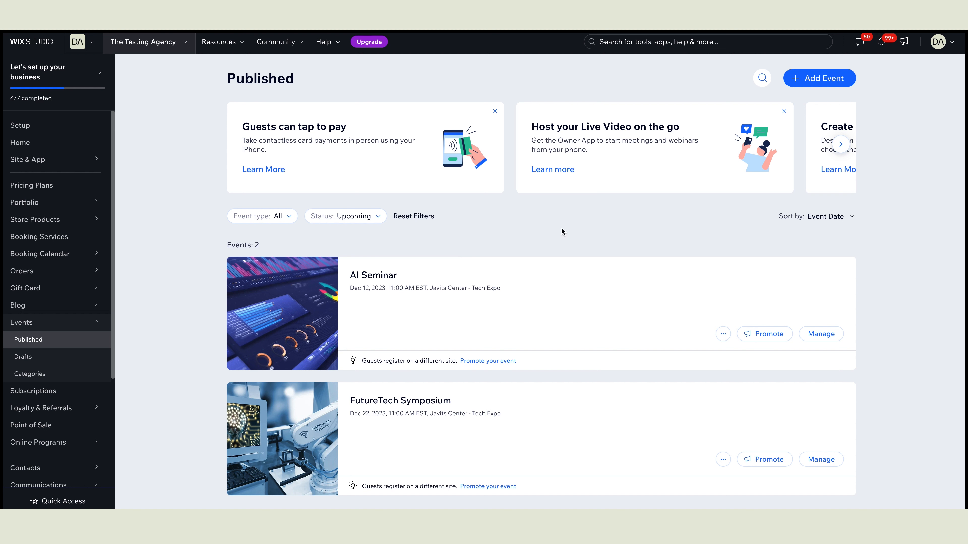
click(825, 84)
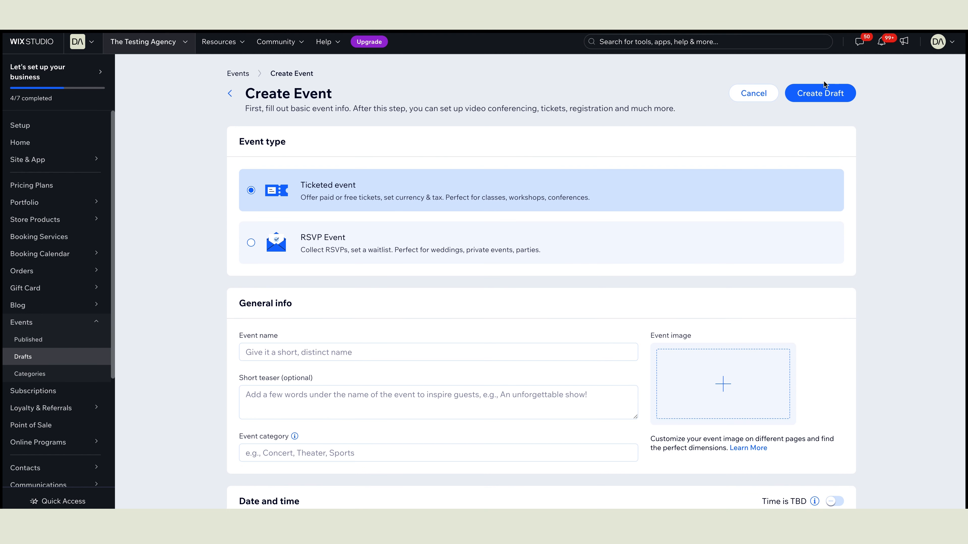
scroll(862, 195, down, 1)
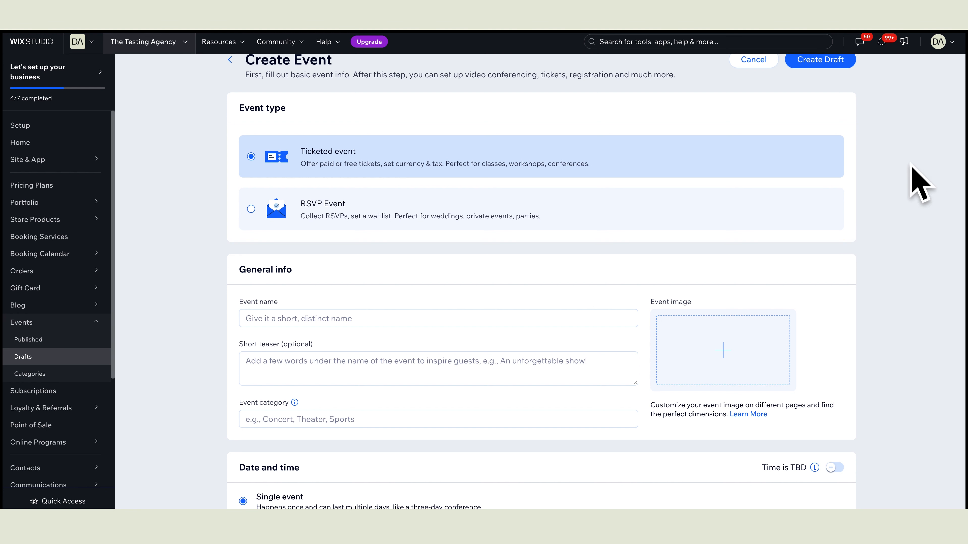
scroll(915, 181, up, 1)
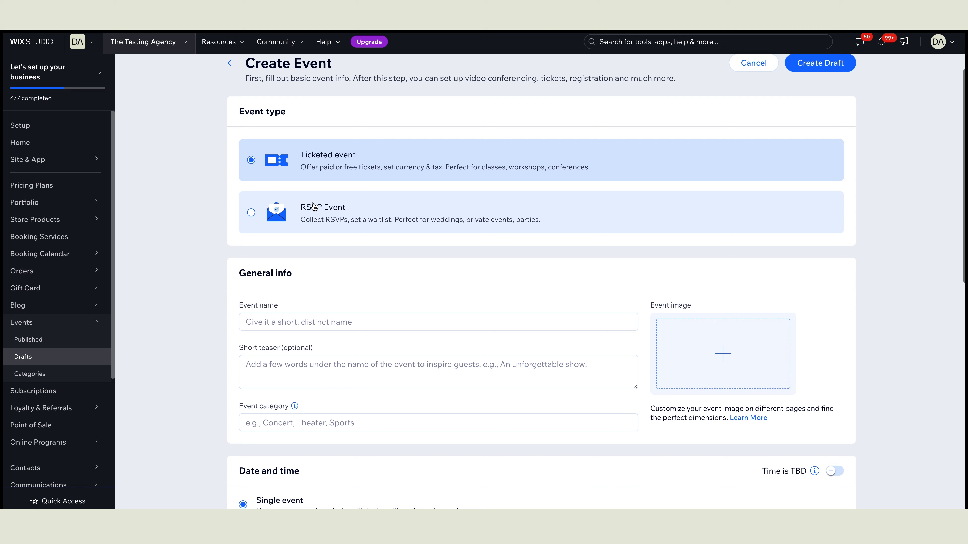
scroll(263, 211, down, 1)
click(255, 209)
Step: Name the event 'AI in Finance Summit New York', paste its short teaser, and open the image chooser
scroll(313, 221, down, 2)
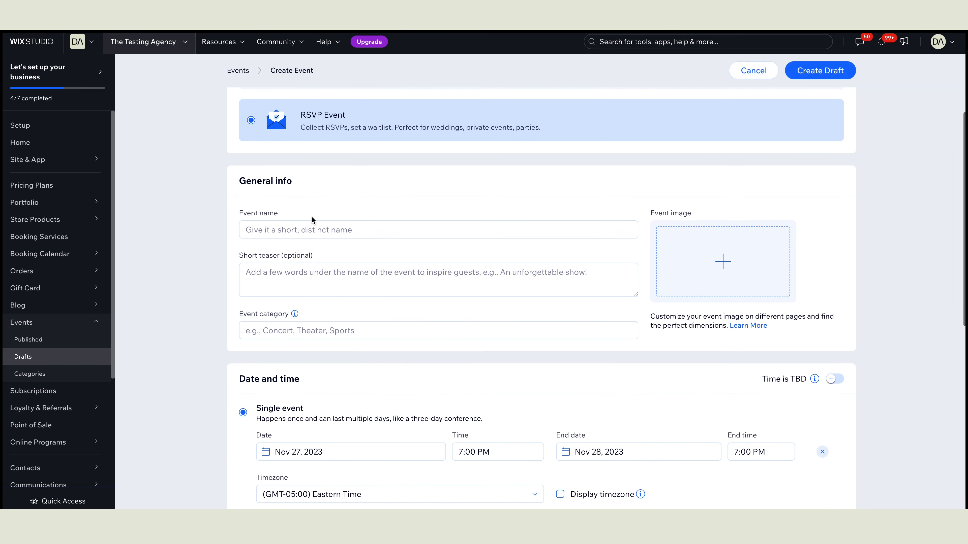
click(303, 226)
text(AI in Finance Summit New York)
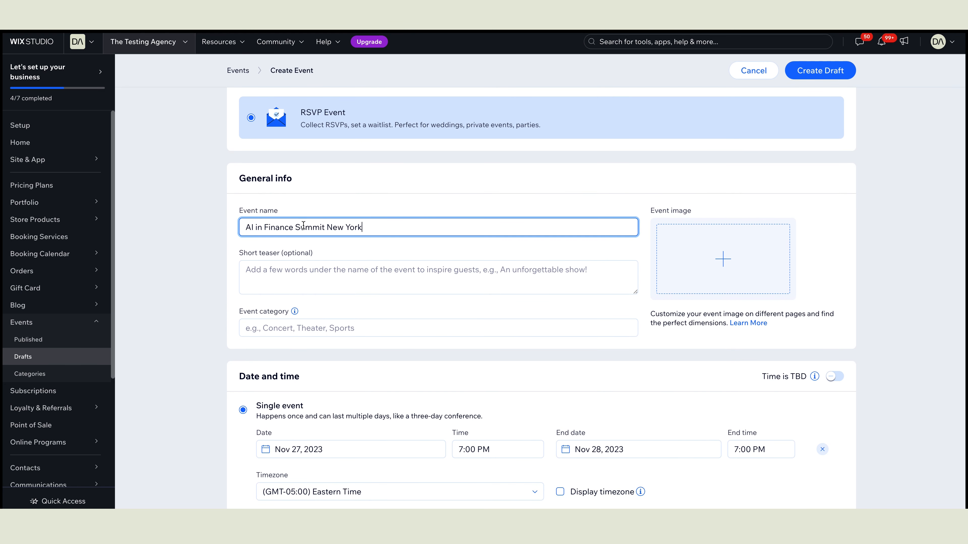
click(725, 231)
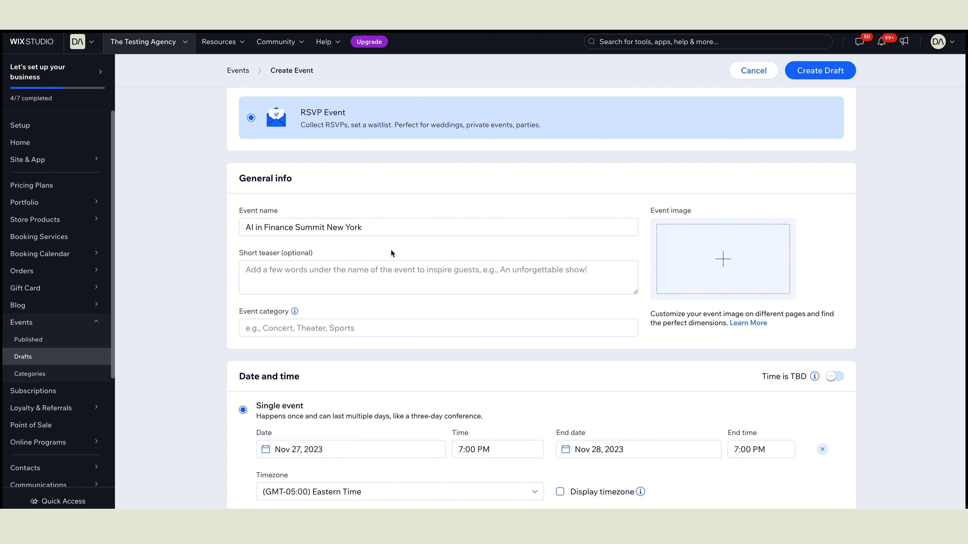
click(375, 268)
text(WHERE CUTTING-EDGE RESEARCH MEETS APPLICATION IN FINANCE)
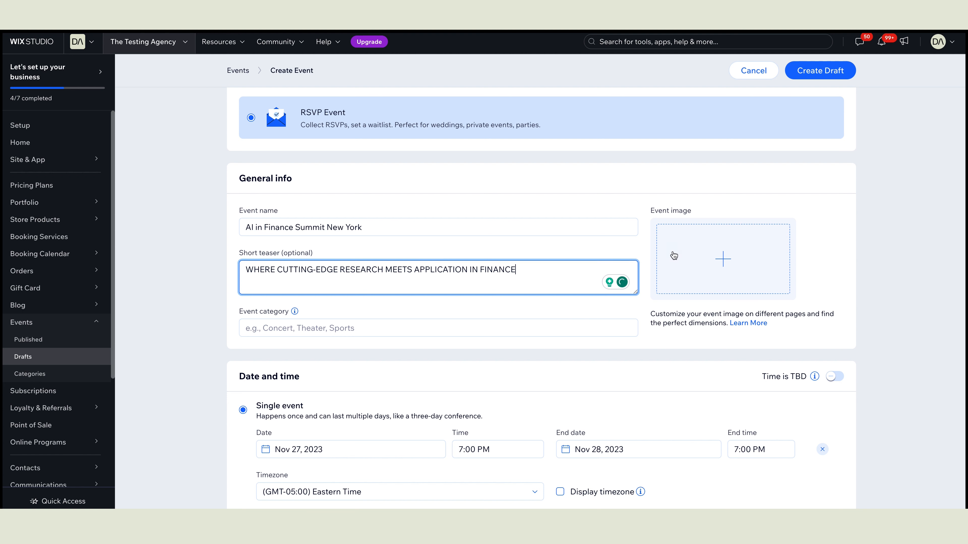
click(730, 260)
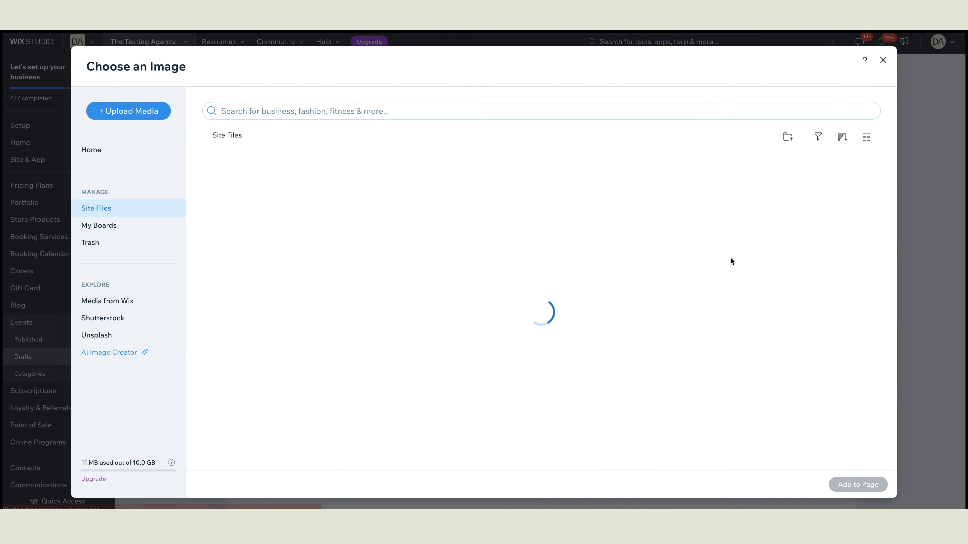
Step: Search Media from Wix for 'technology' and add the smartphone photo as the event image
click(125, 301)
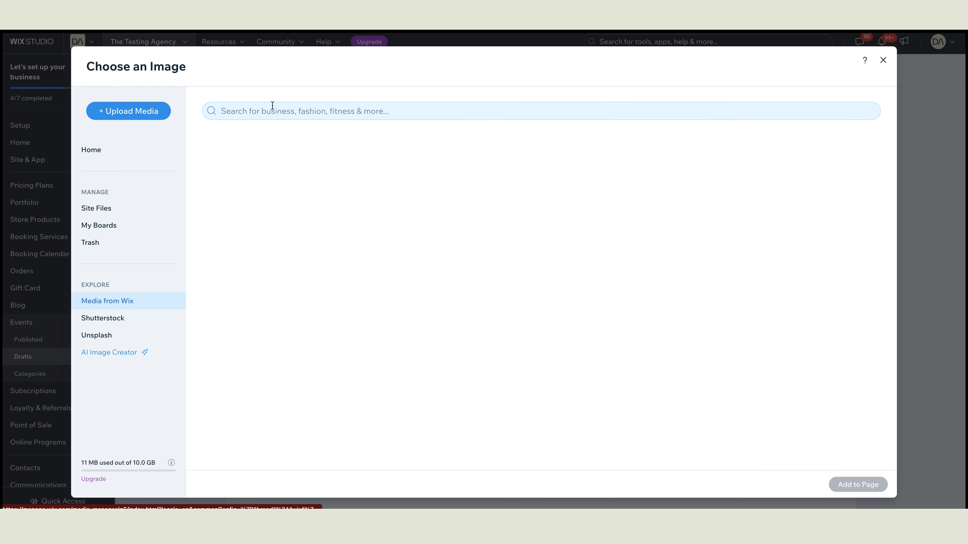
text(tech)
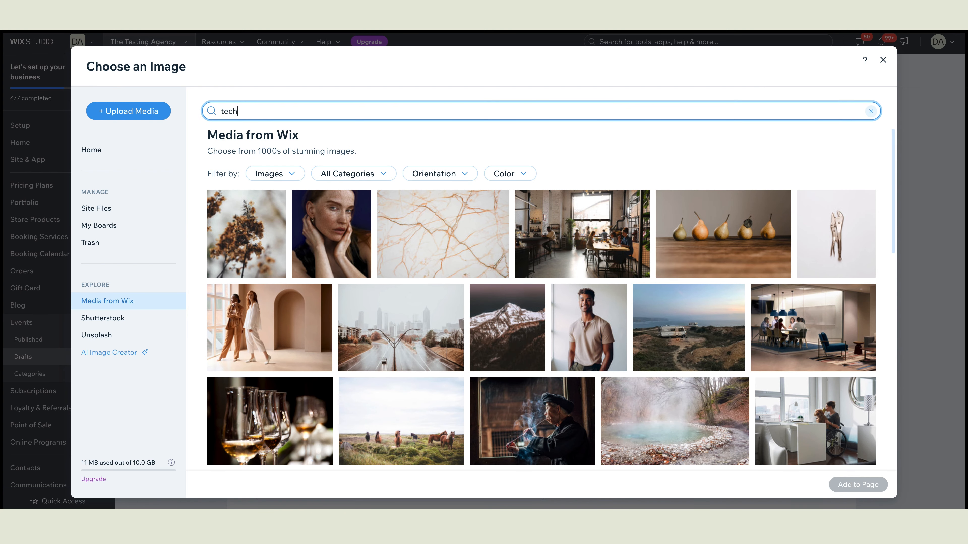
text(nology)
key(Return)
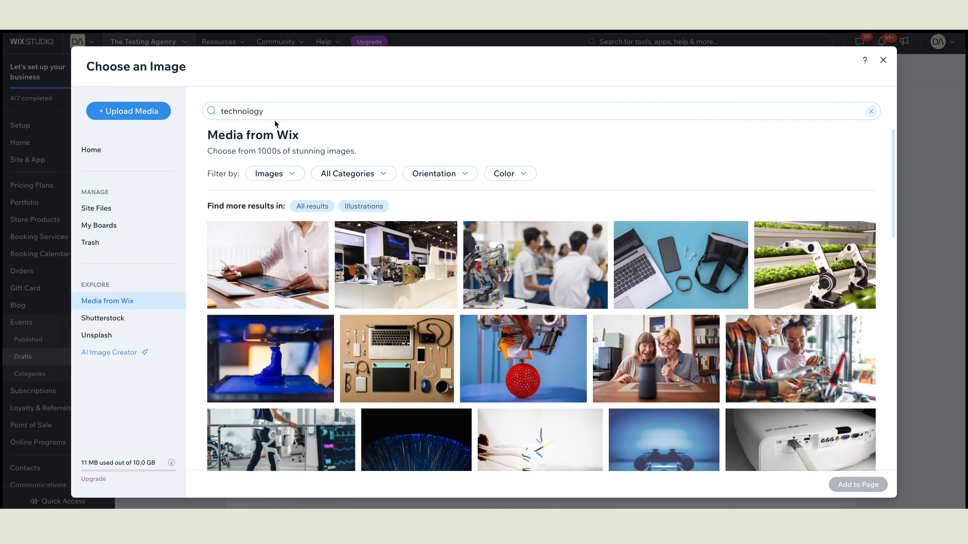
scroll(569, 300, down, 10)
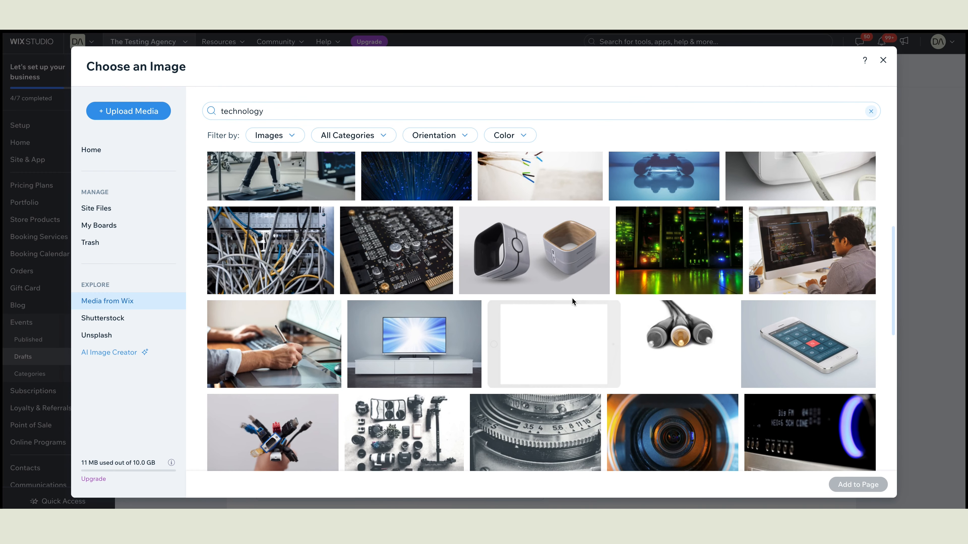
scroll(565, 305, down, 1)
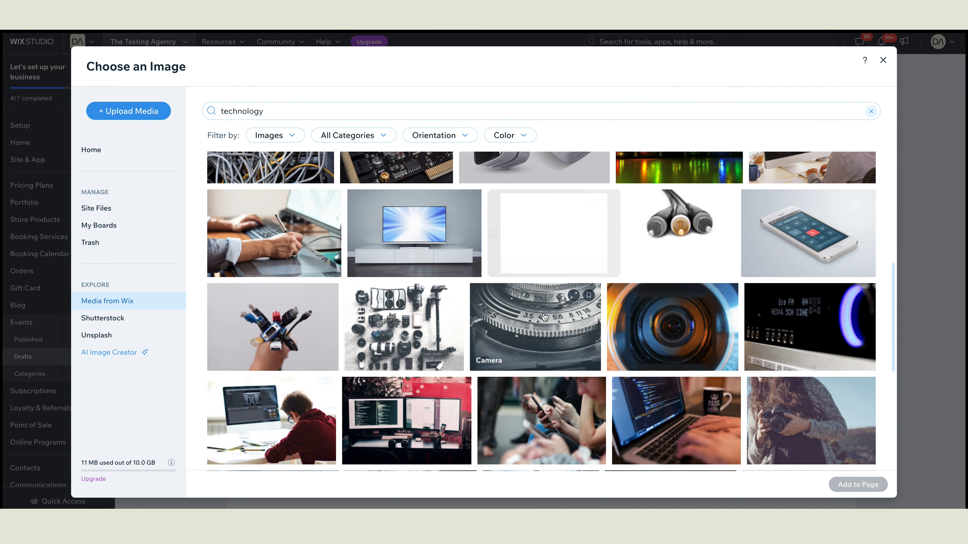
click(814, 248)
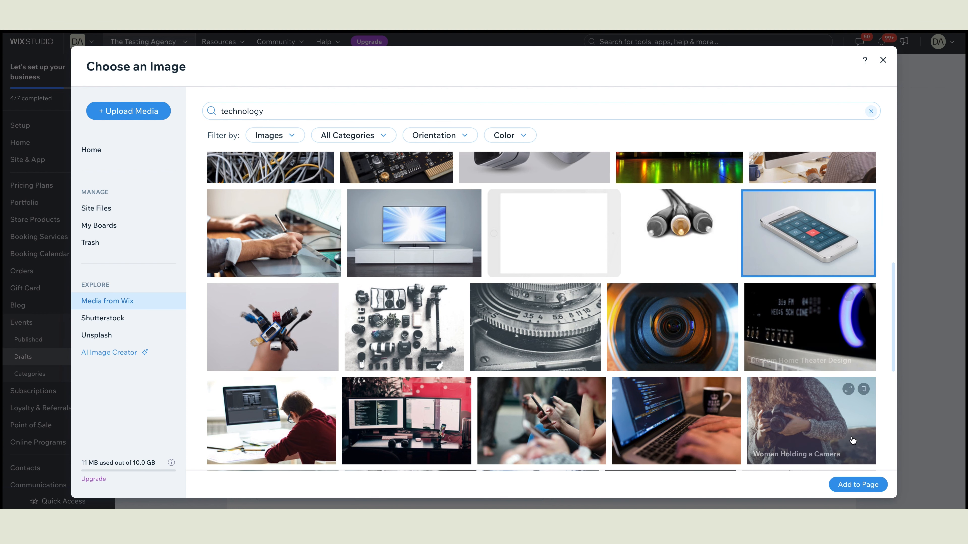
click(870, 486)
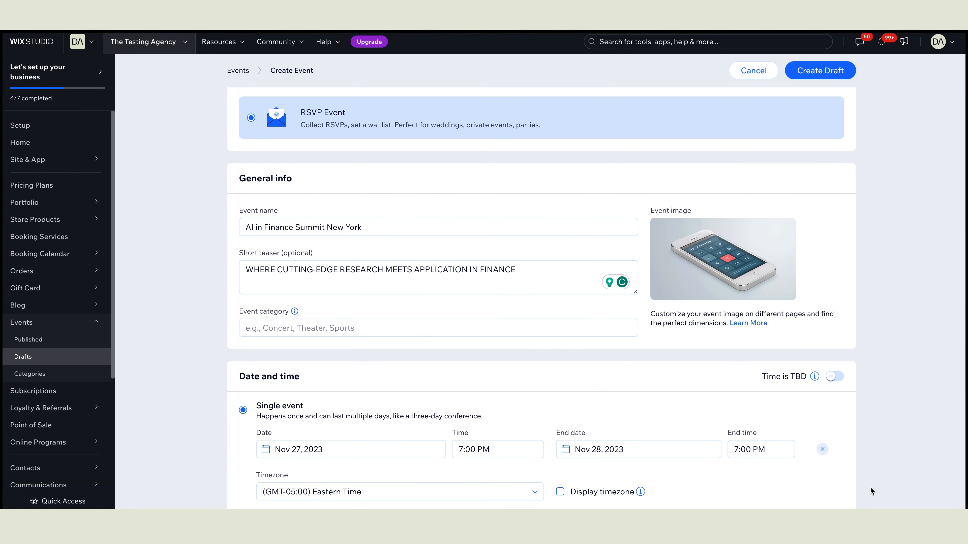
Step: Set the event start date to February 13, 2024
scroll(384, 324, down, 4)
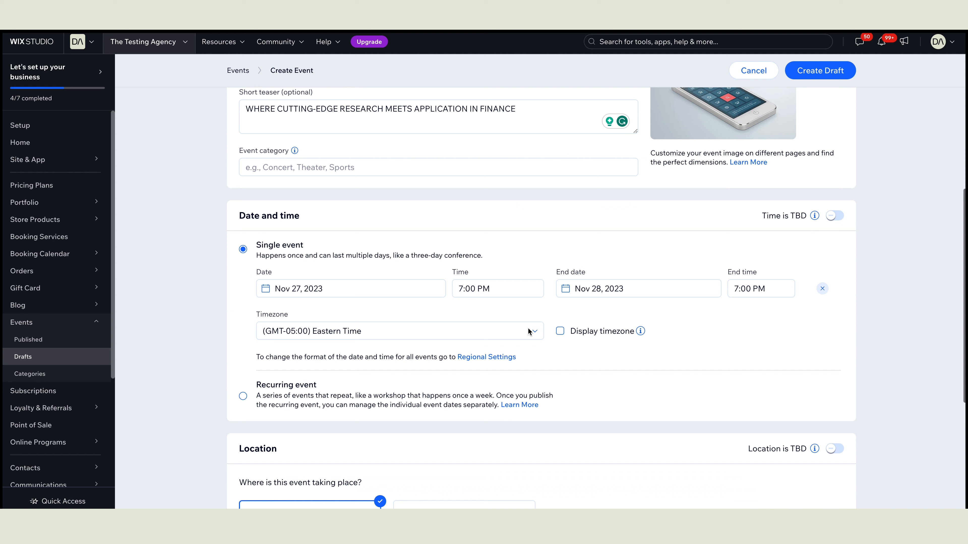
click(320, 288)
scroll(322, 291, down, 1)
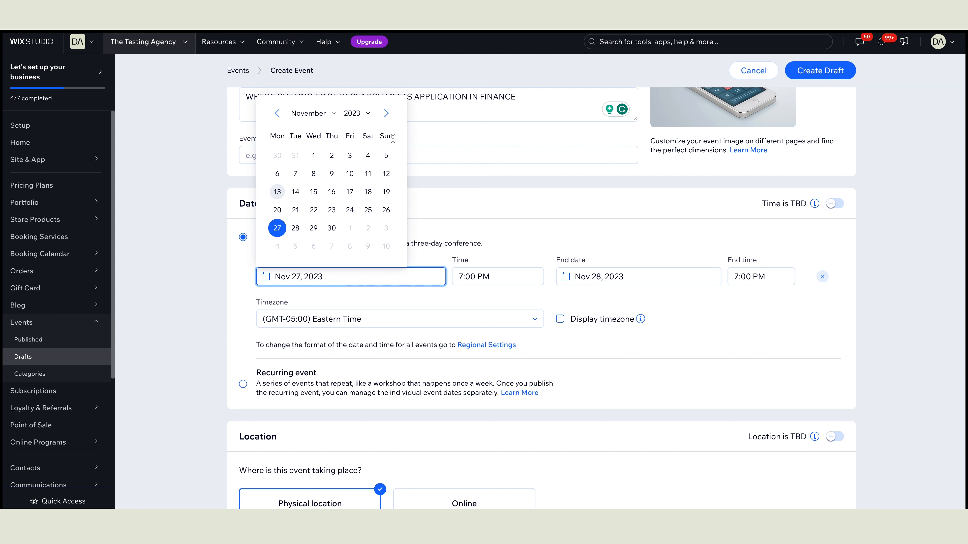
click(386, 114)
click(386, 114)
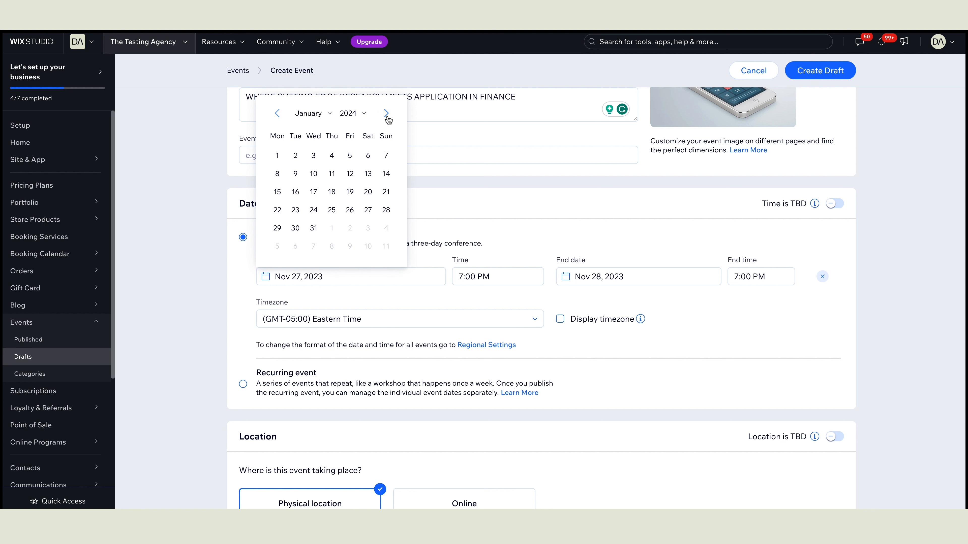
click(386, 114)
click(295, 192)
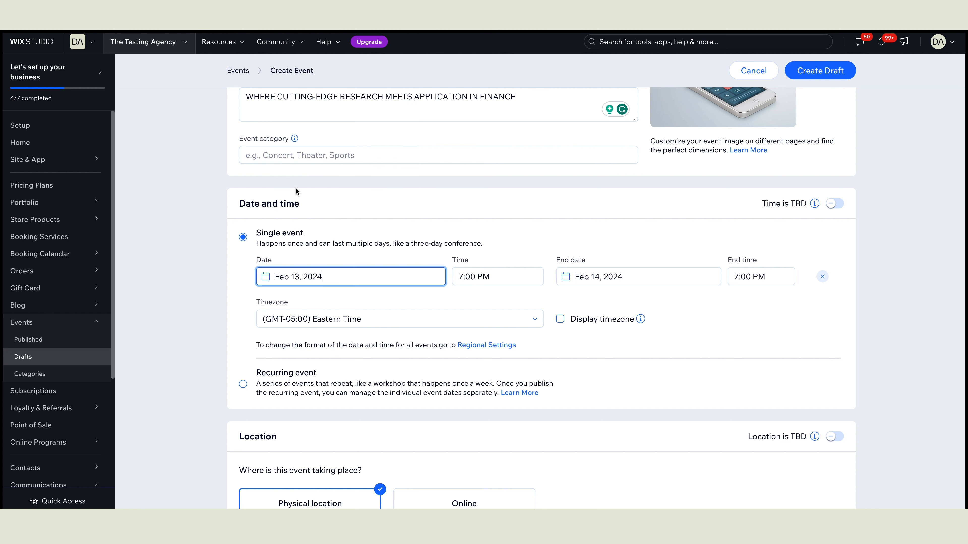
Step: Set the start time to 7:00 AM and the end time to 7:00 PM
click(484, 276)
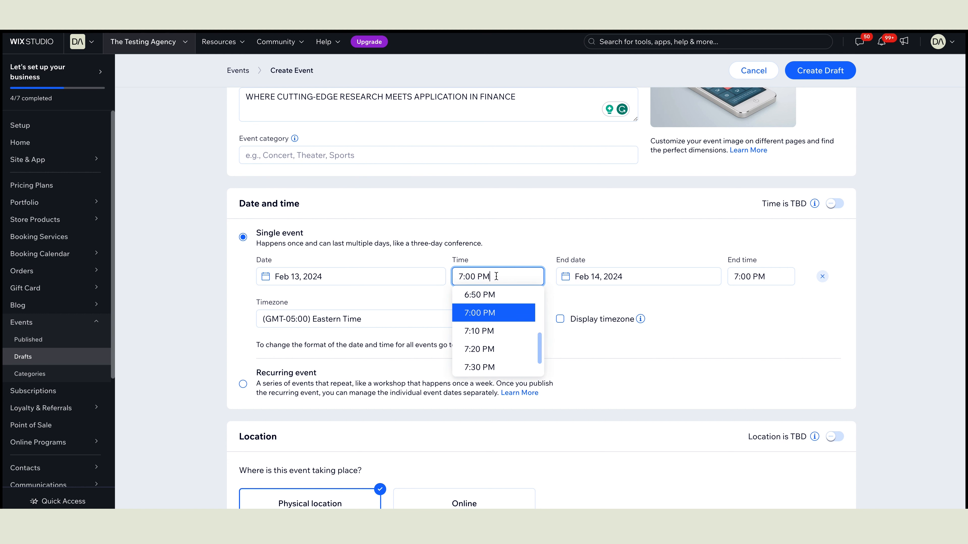
double_click(480, 276)
text(AM)
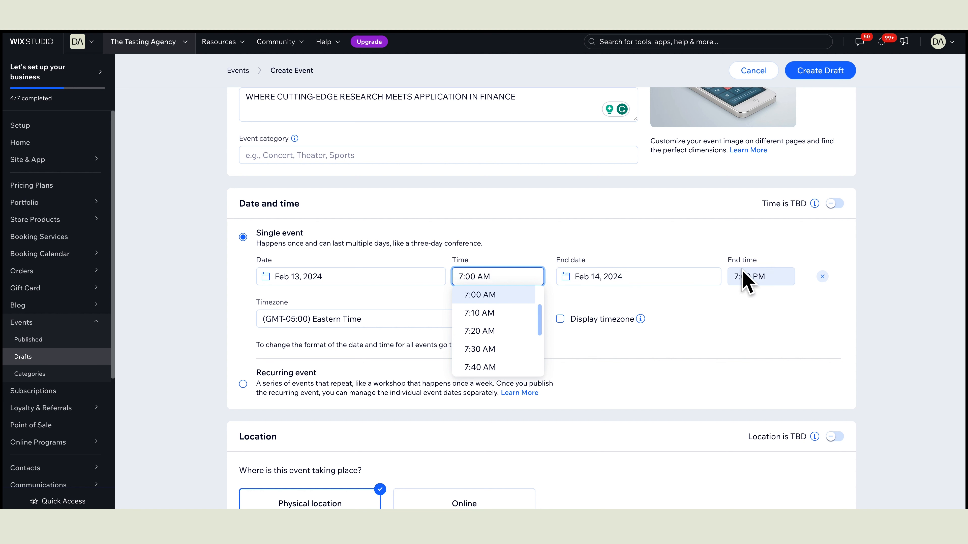
click(695, 247)
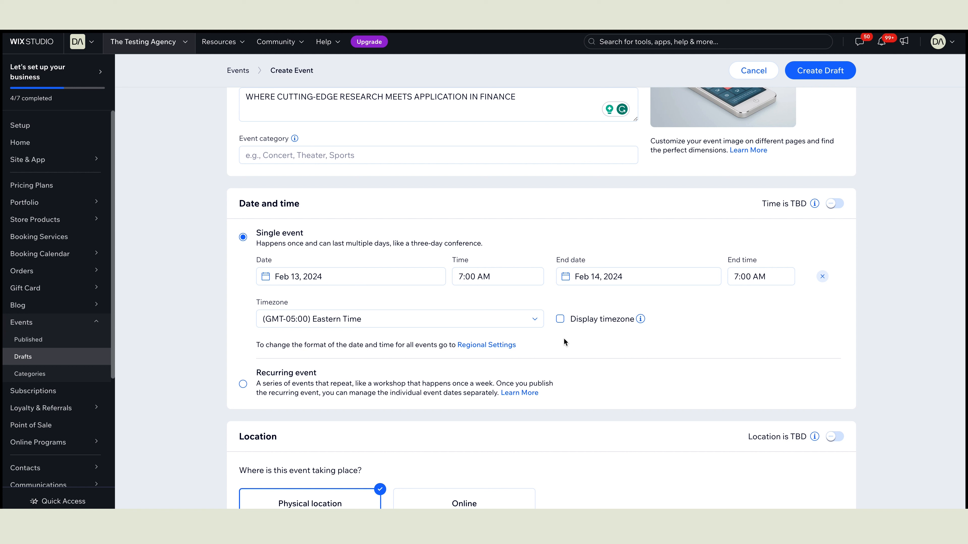
click(773, 276)
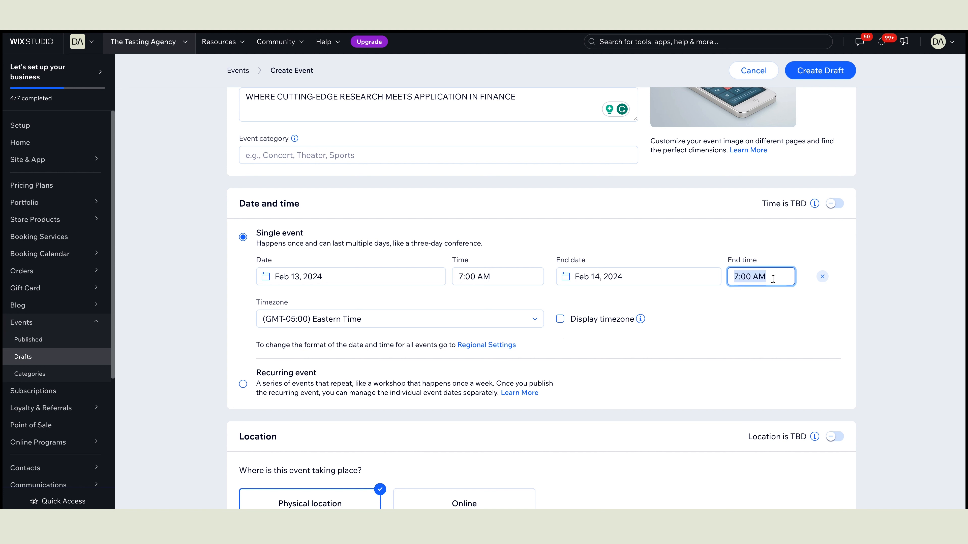
drag(773, 275, 755, 275)
key(BackSpace)
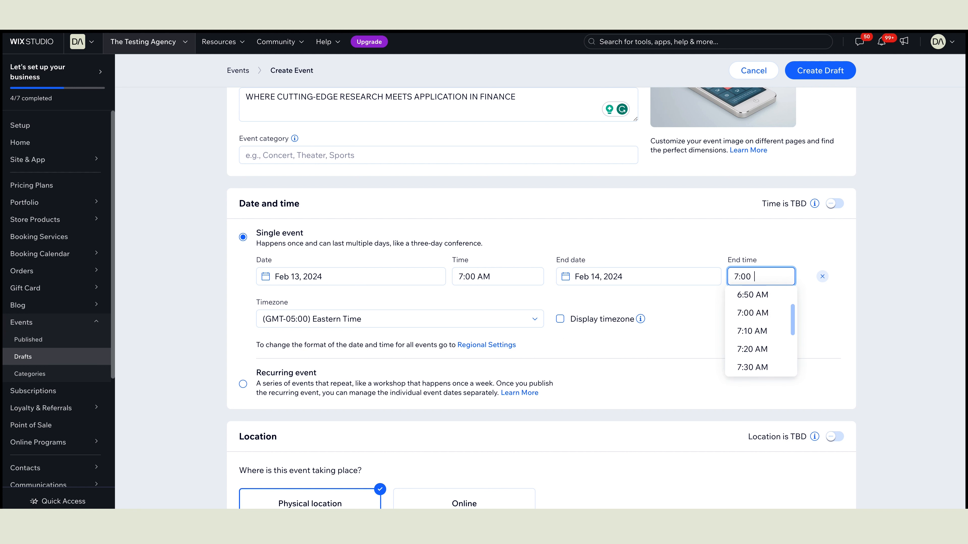
text(PM)
key(Tab)
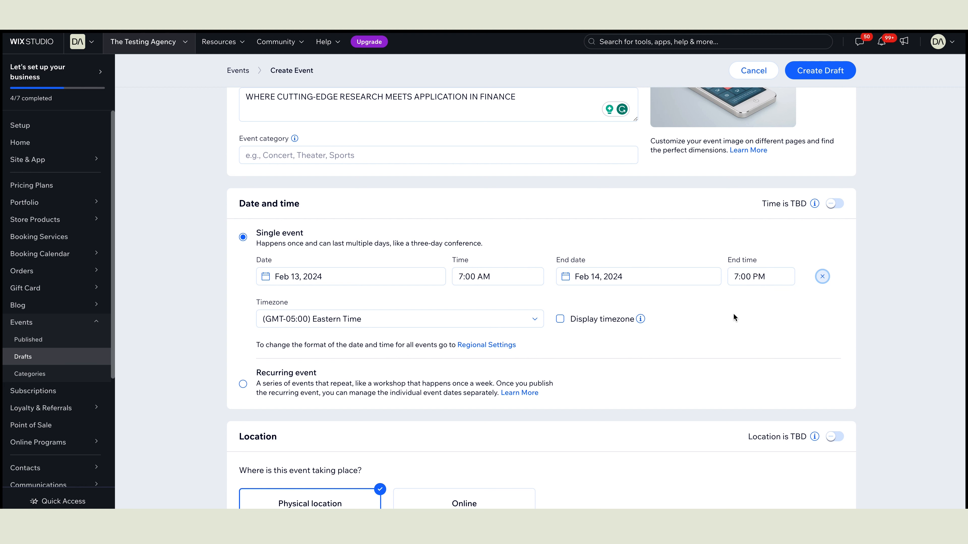
scroll(704, 314, down, 1)
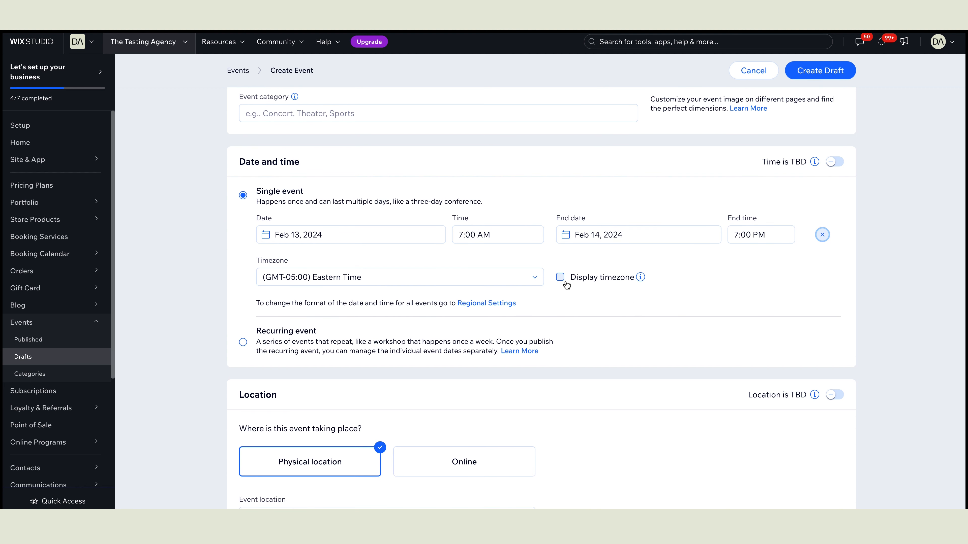
scroll(541, 304, down, 4)
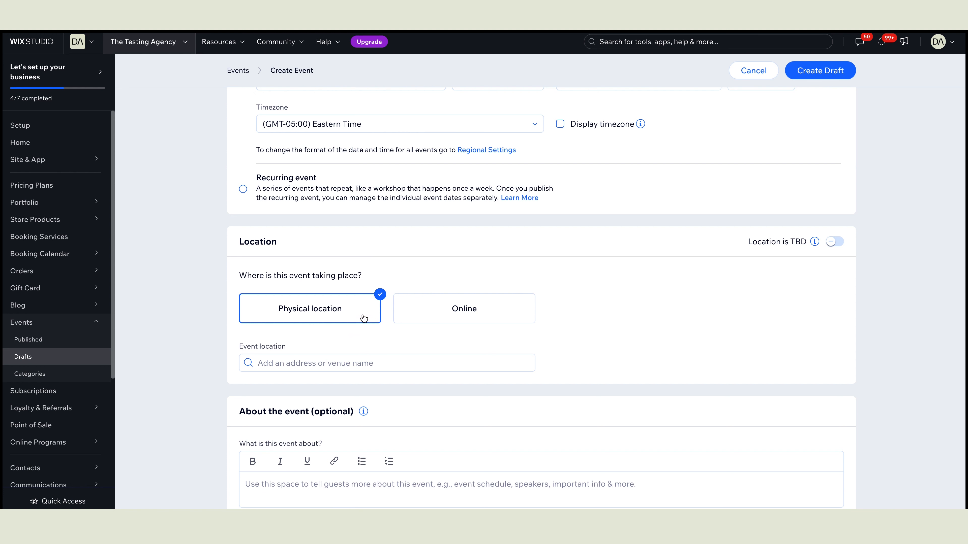
click(412, 360)
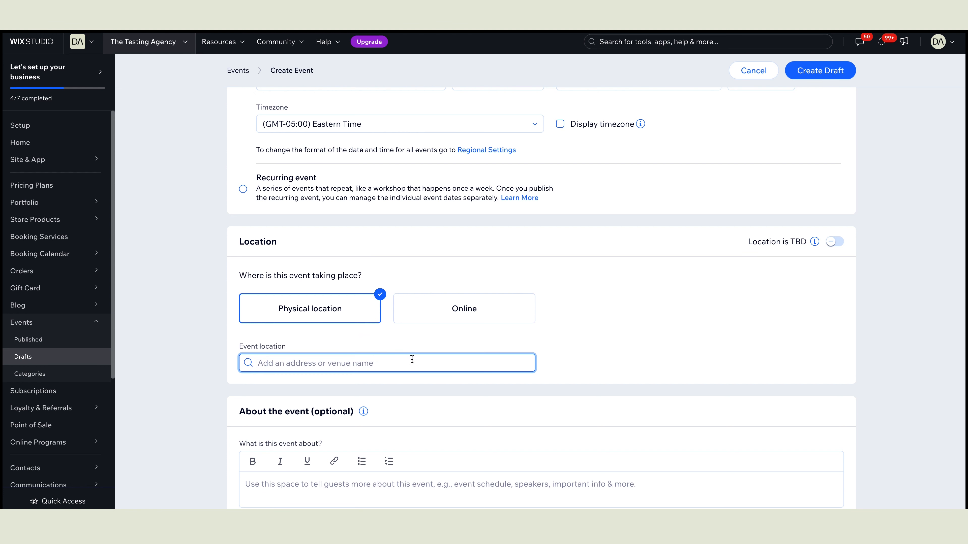
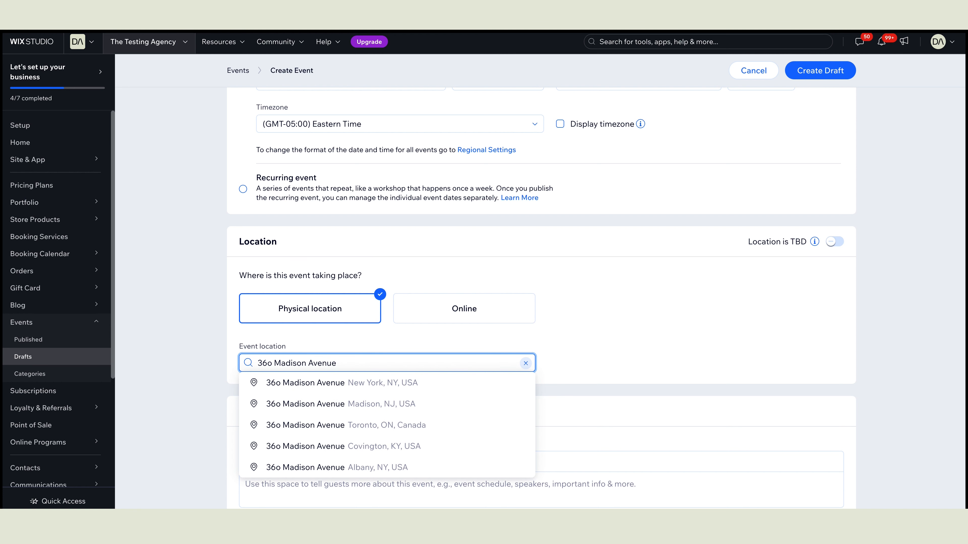
click(428, 382)
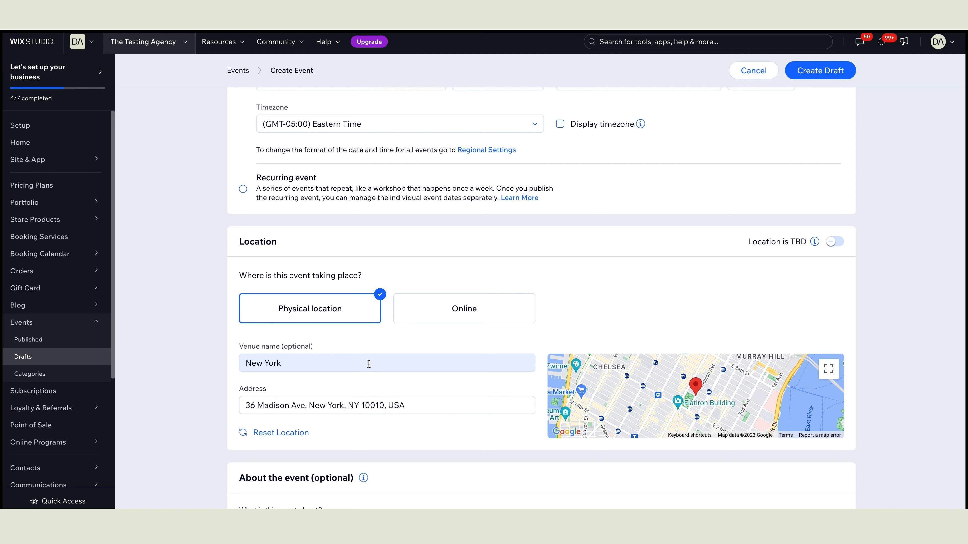
click(322, 359)
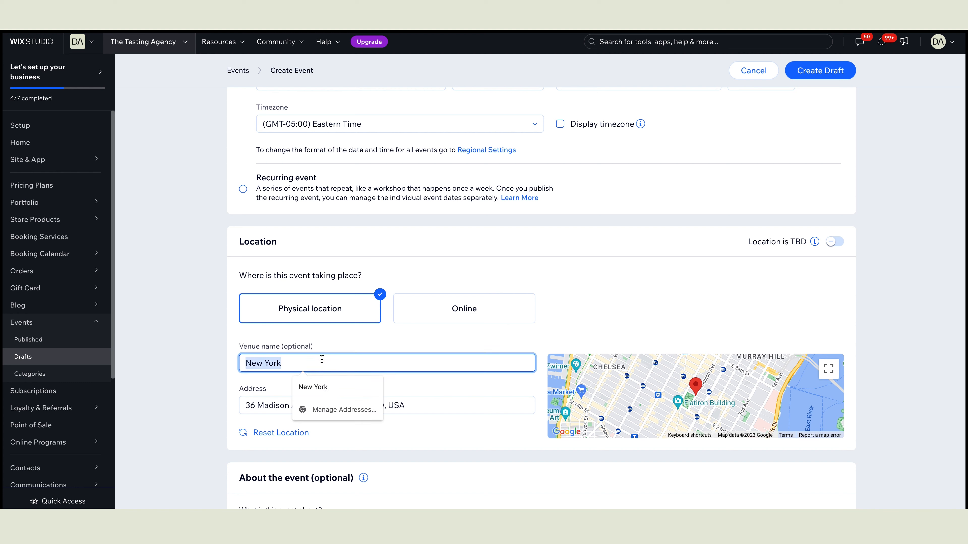
text(AI in Fina)
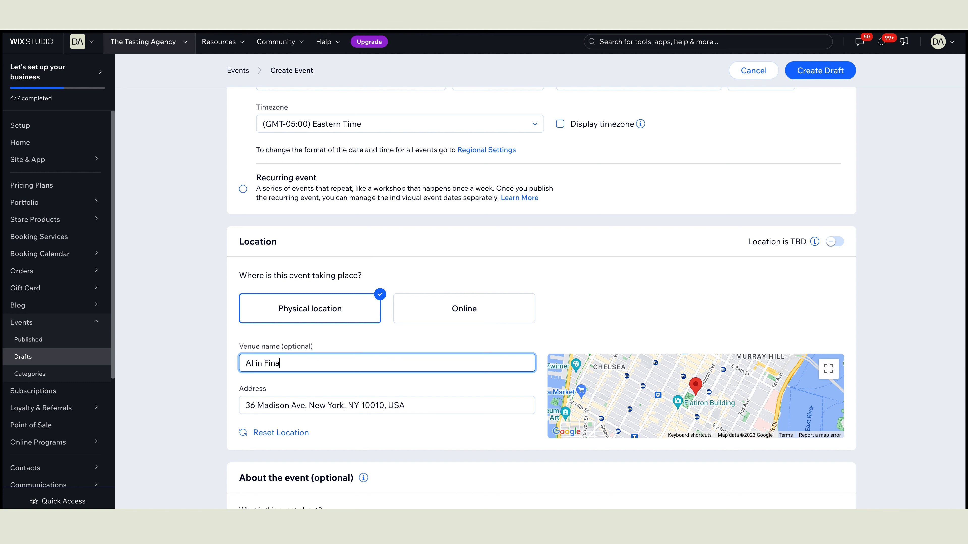
text(nce Seminar)
click(386, 383)
scroll(386, 384, down, 2)
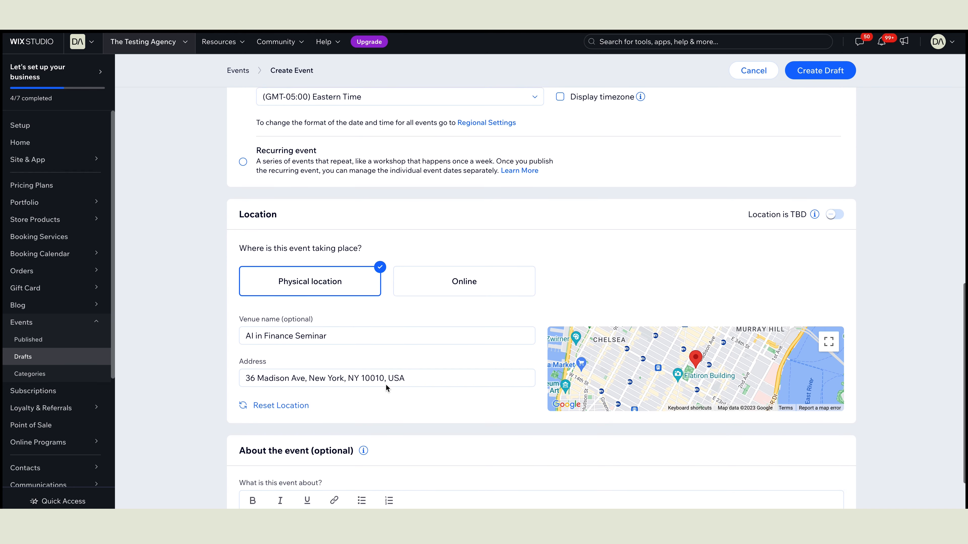
scroll(385, 385, up, 10)
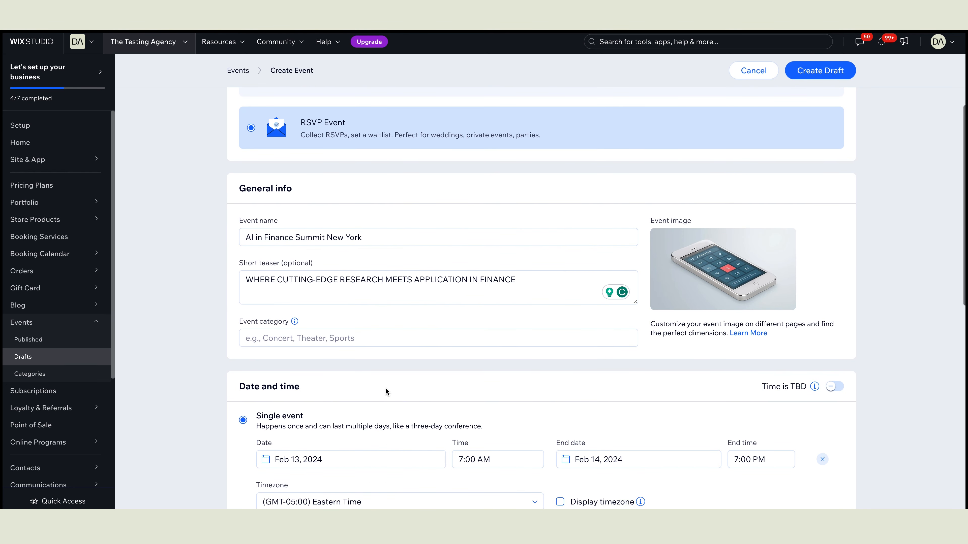
click(825, 71)
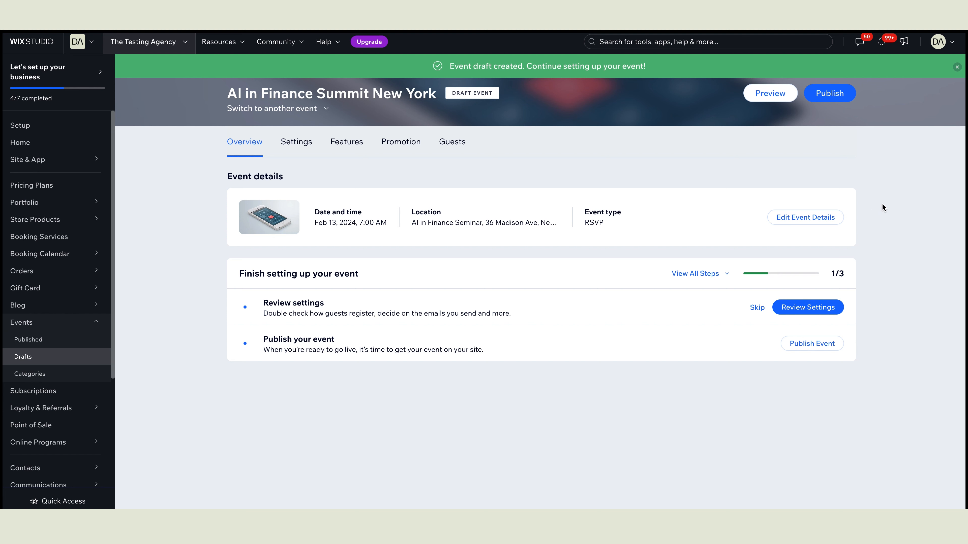
click(294, 146)
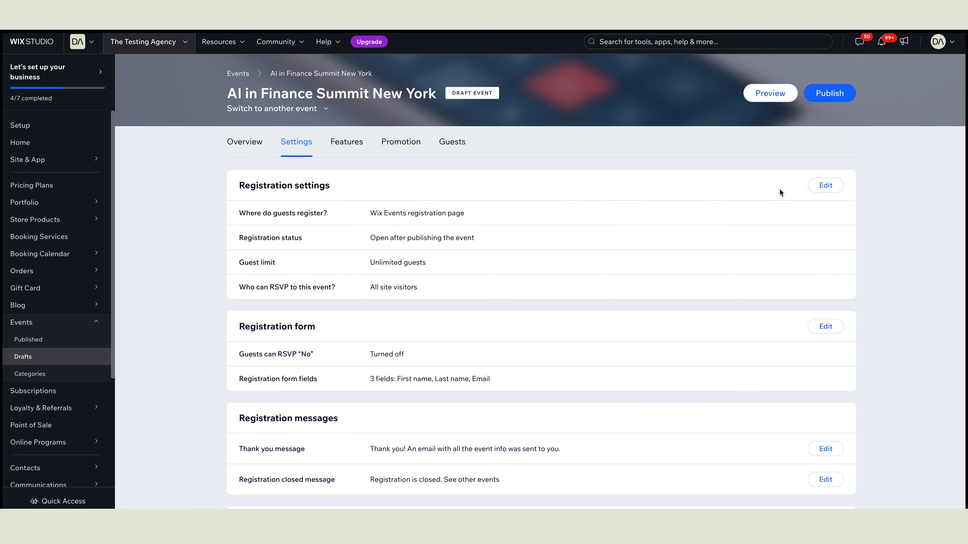
click(826, 187)
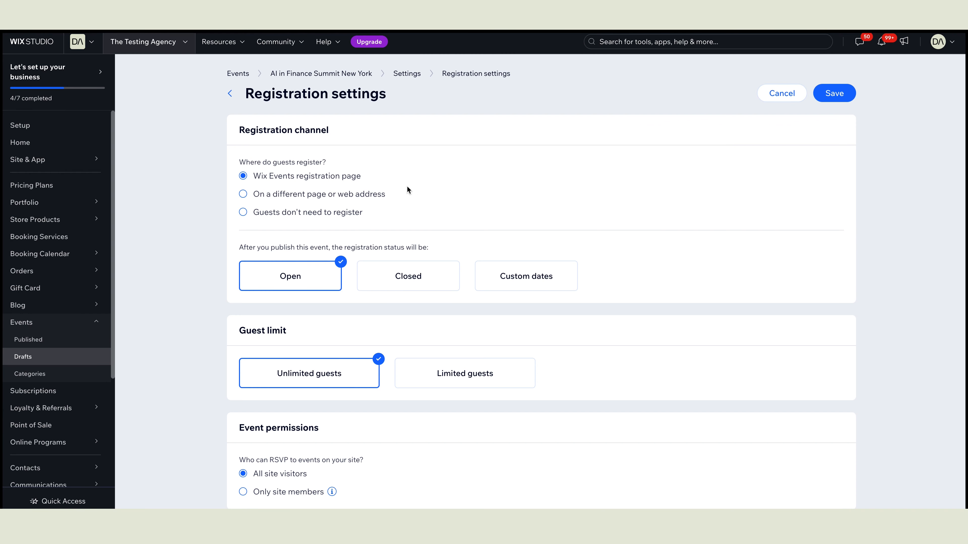
click(243, 195)
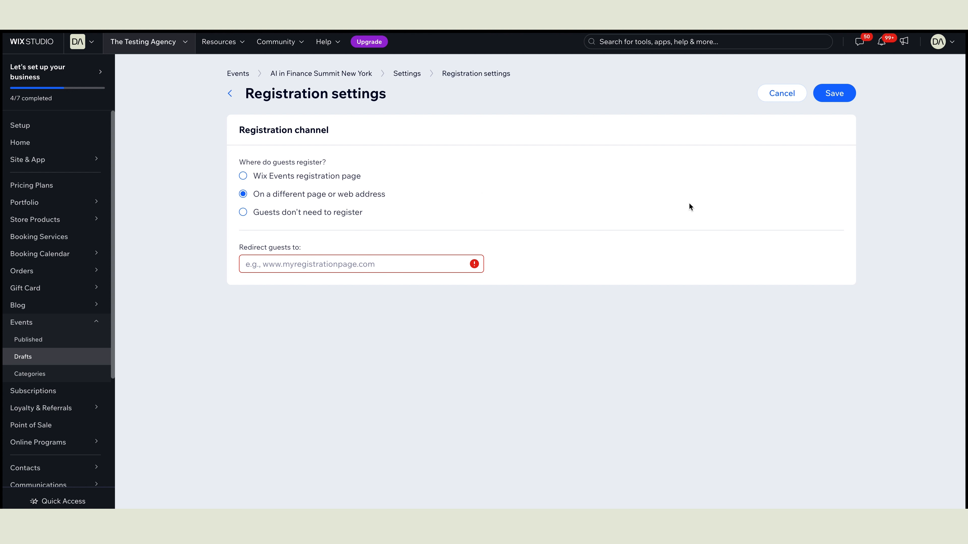
click(324, 263)
text(https://ny-ai-finance.re-work.co/)
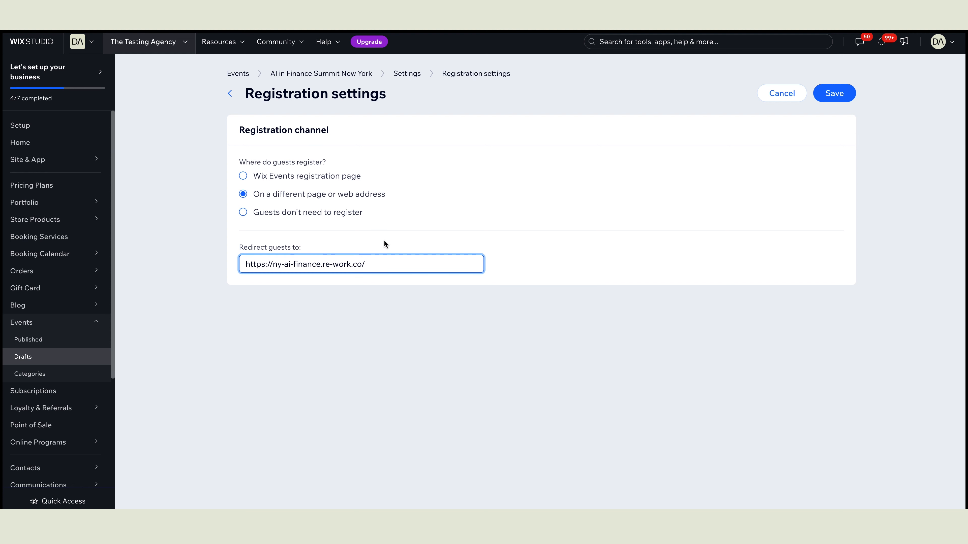
Step: Save the registration settings and publish the event
click(509, 206)
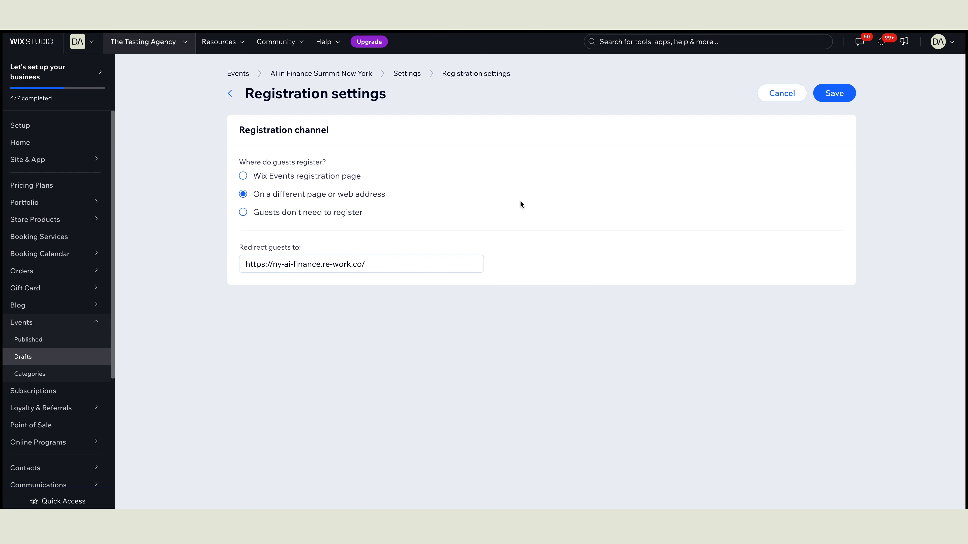
click(835, 94)
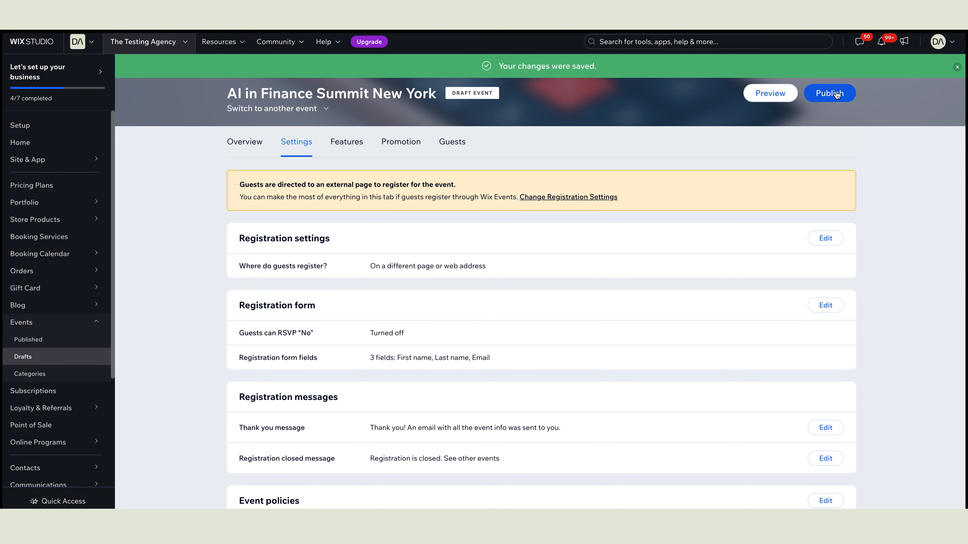
click(819, 98)
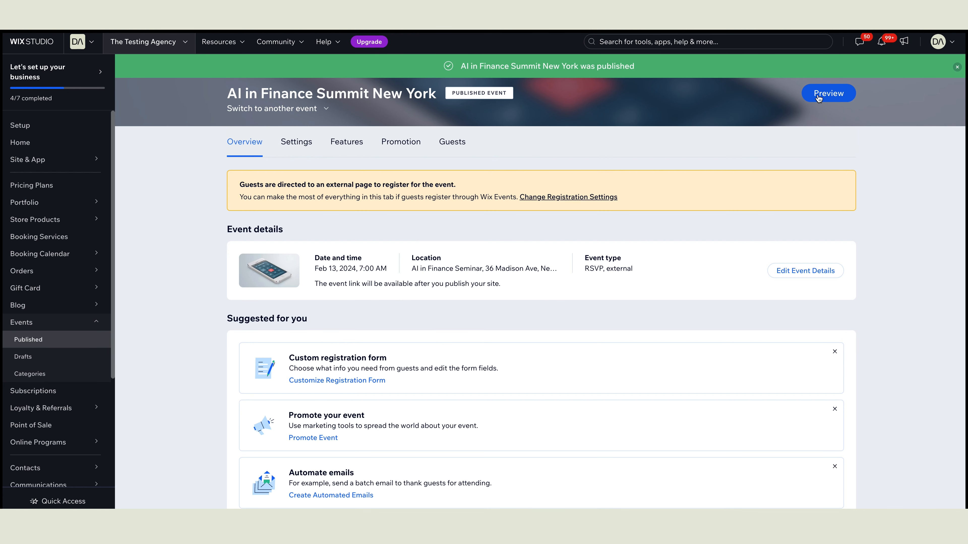
click(819, 98)
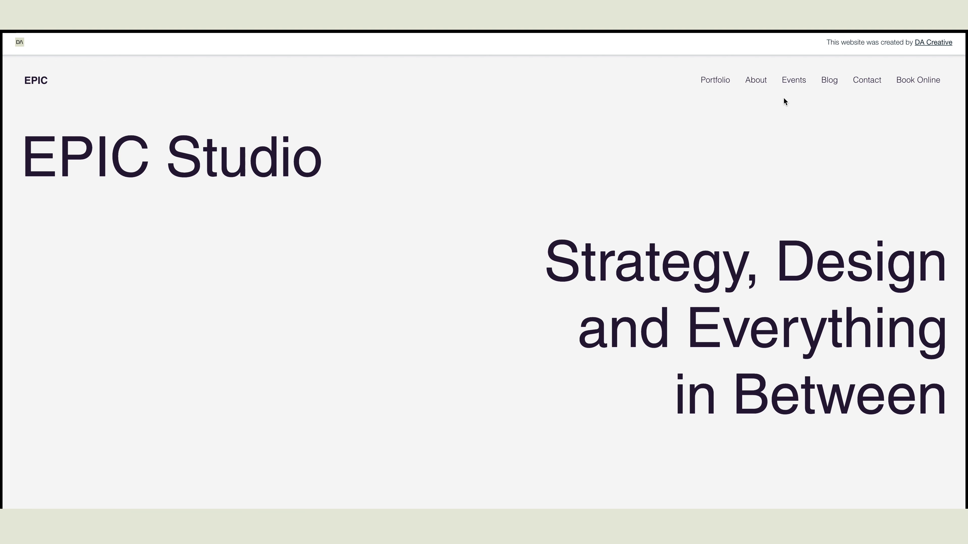
Step: On the live Events page, expand the AI in Finance Summit listing and follow its RSVP link
click(794, 81)
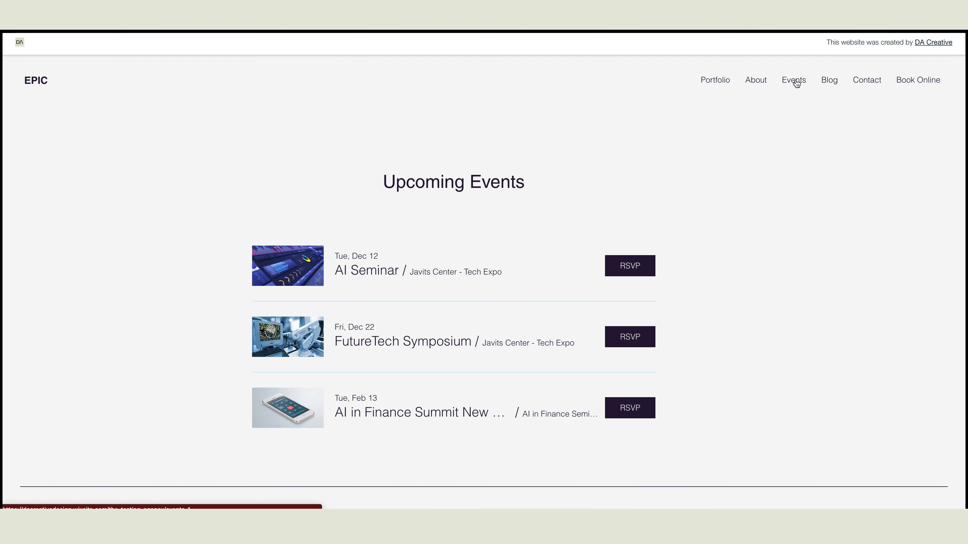
scroll(806, 311, down, 2)
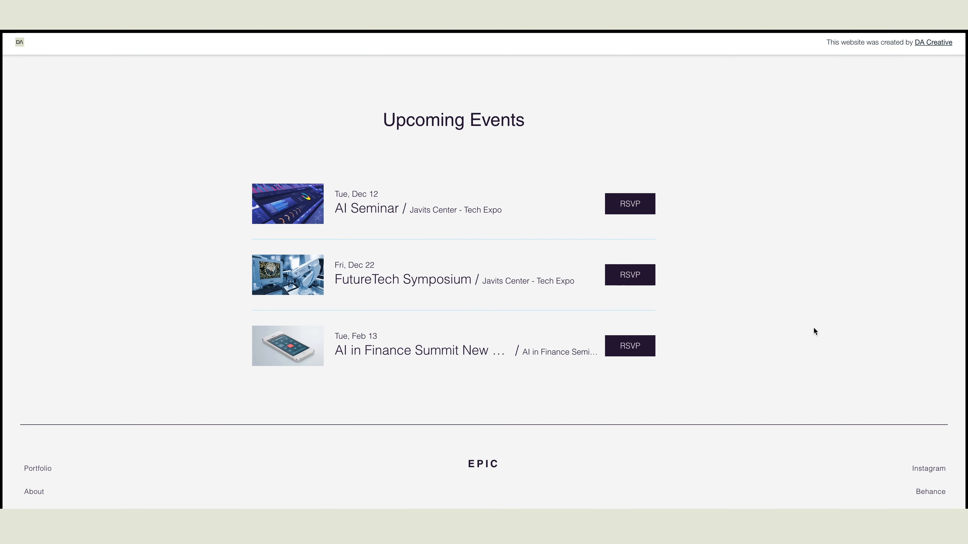
scroll(739, 328, down, 1)
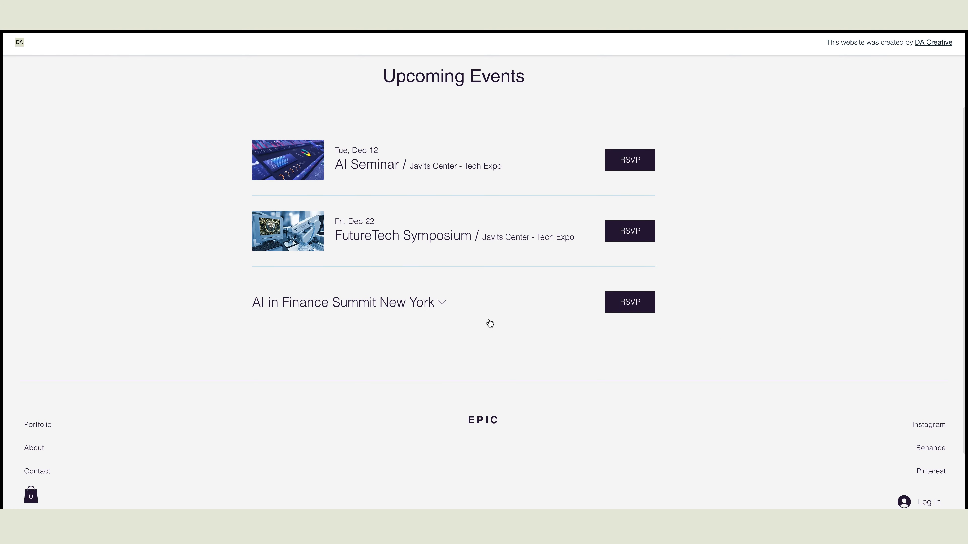
click(447, 306)
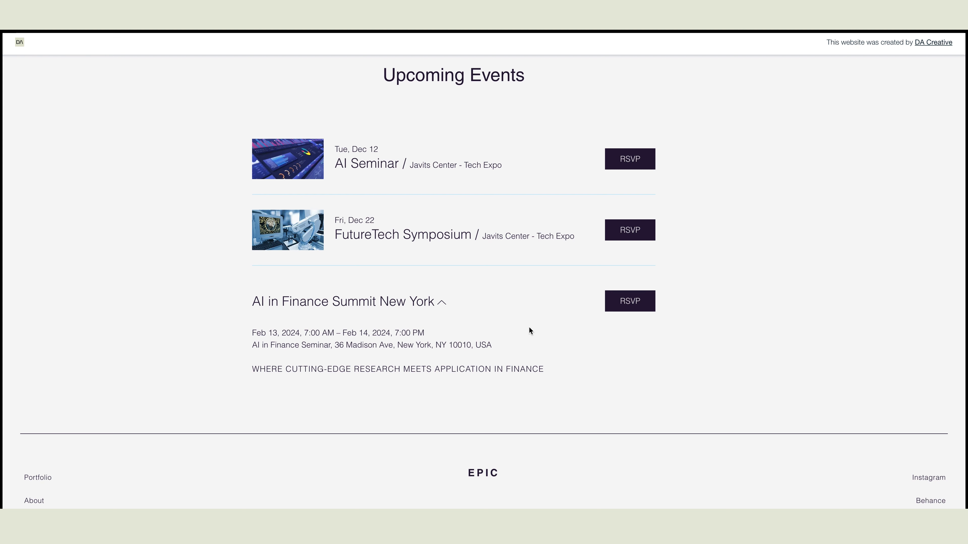
click(442, 303)
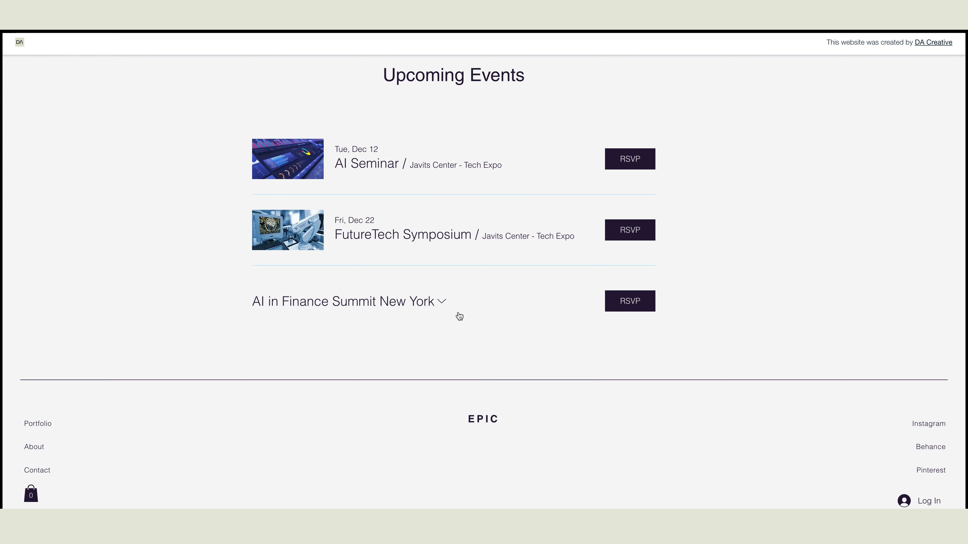
click(445, 303)
click(445, 305)
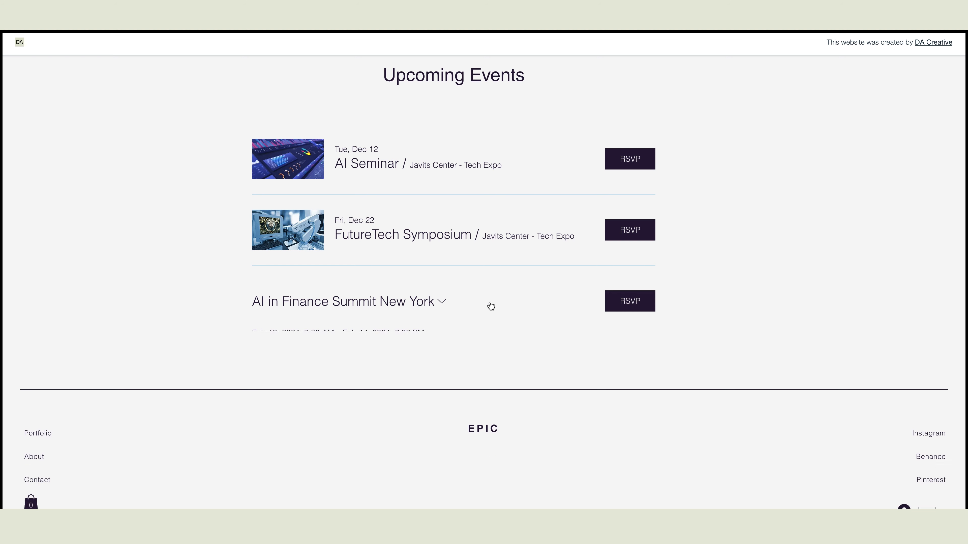
click(450, 303)
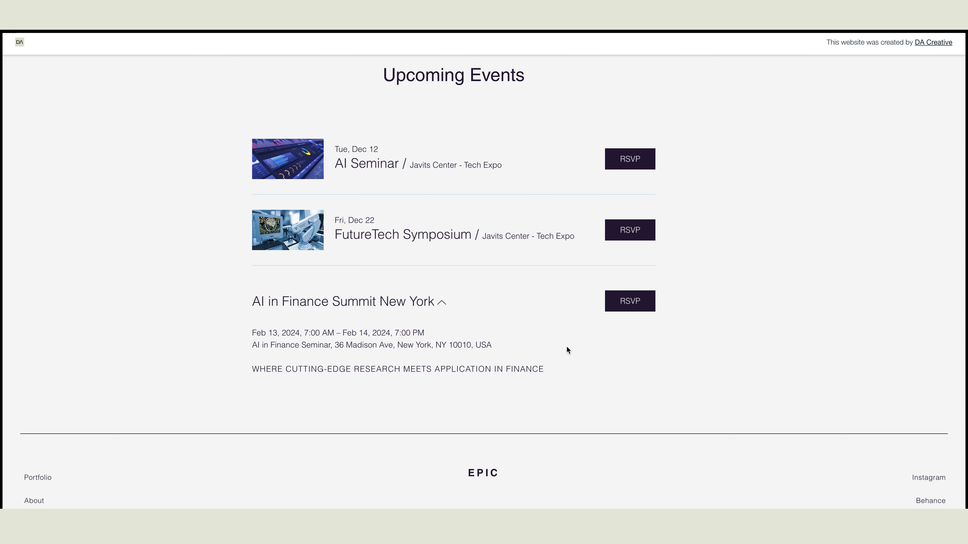
click(645, 305)
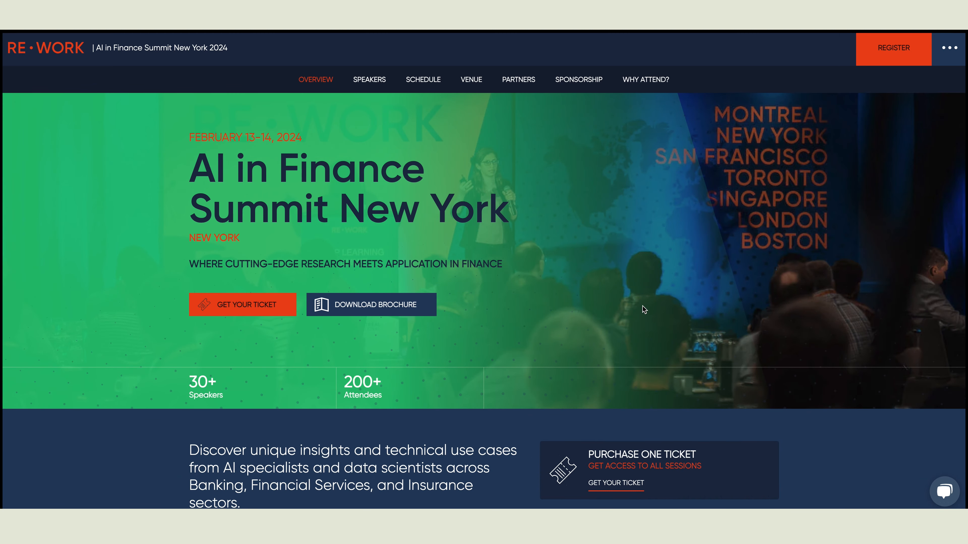
Step: Scroll through the RE•WORK AI in Finance Summit New York page
scroll(533, 183, down, 2)
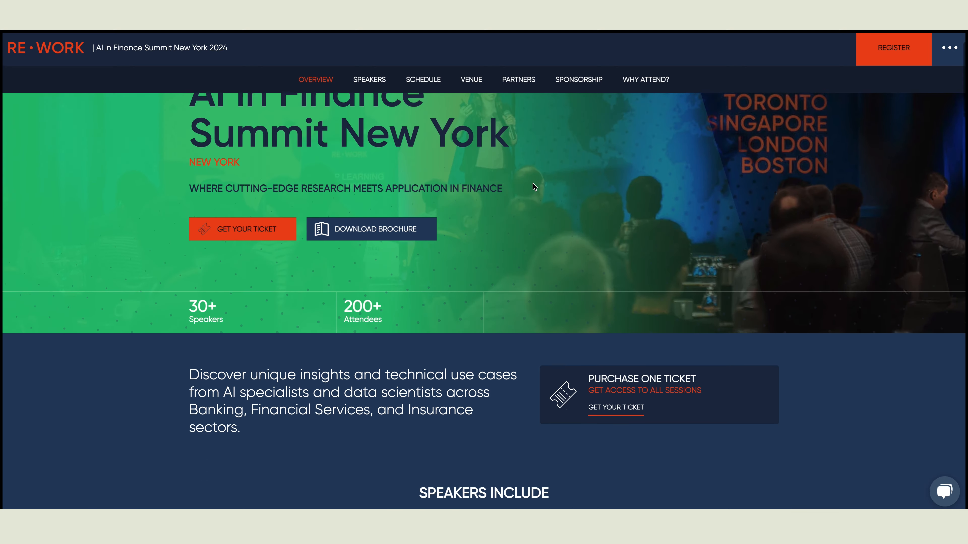
scroll(533, 183, up, 2)
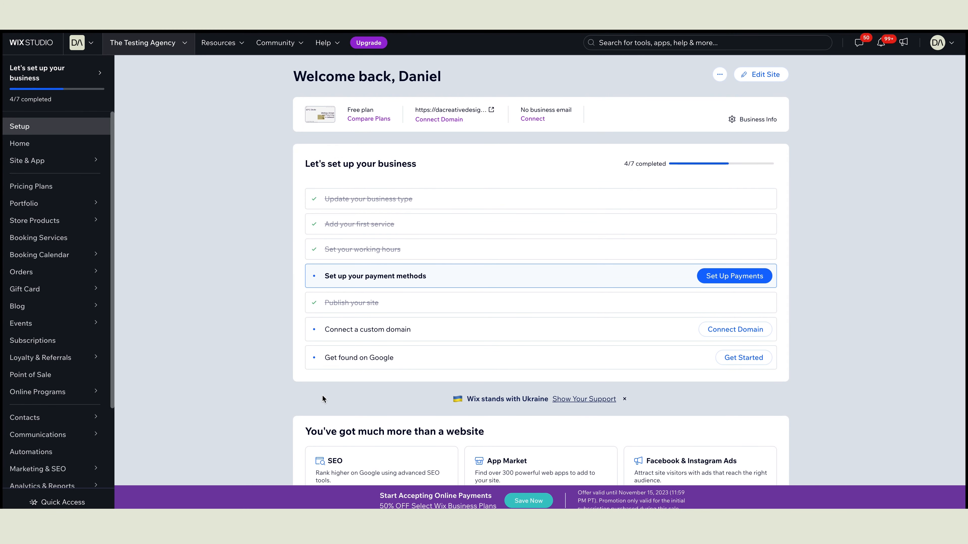
Step: Start another new RSVP event from the Published events list
click(42, 327)
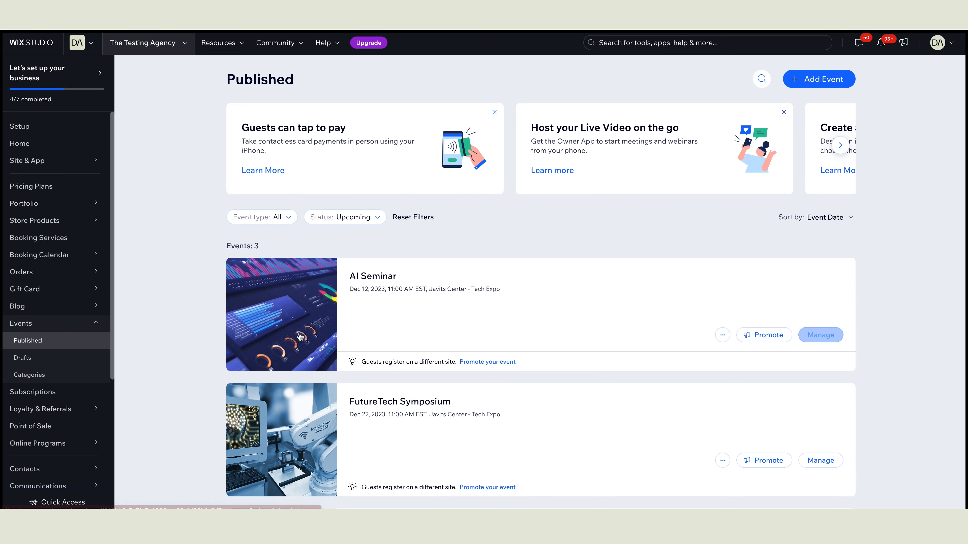
scroll(819, 334, down, 2)
scroll(311, 335, up, 2)
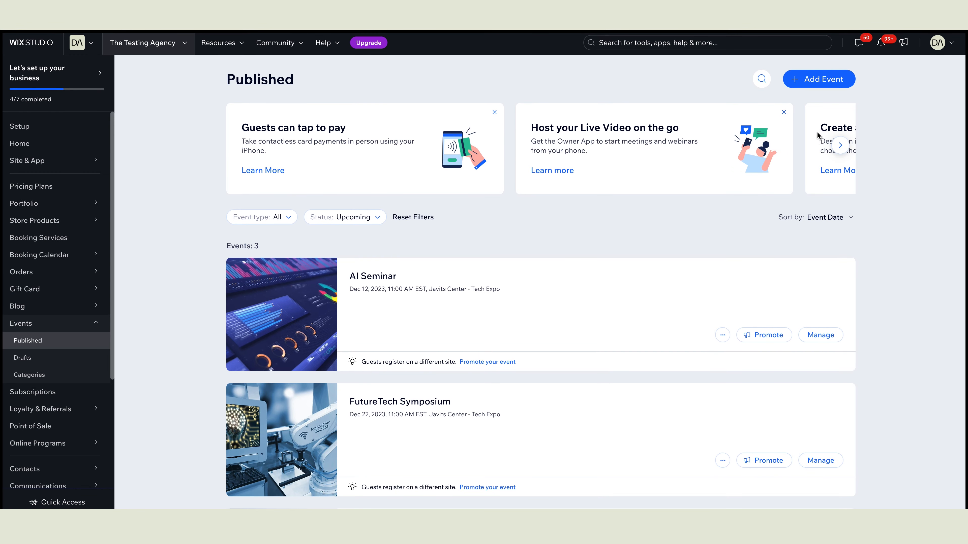
click(824, 82)
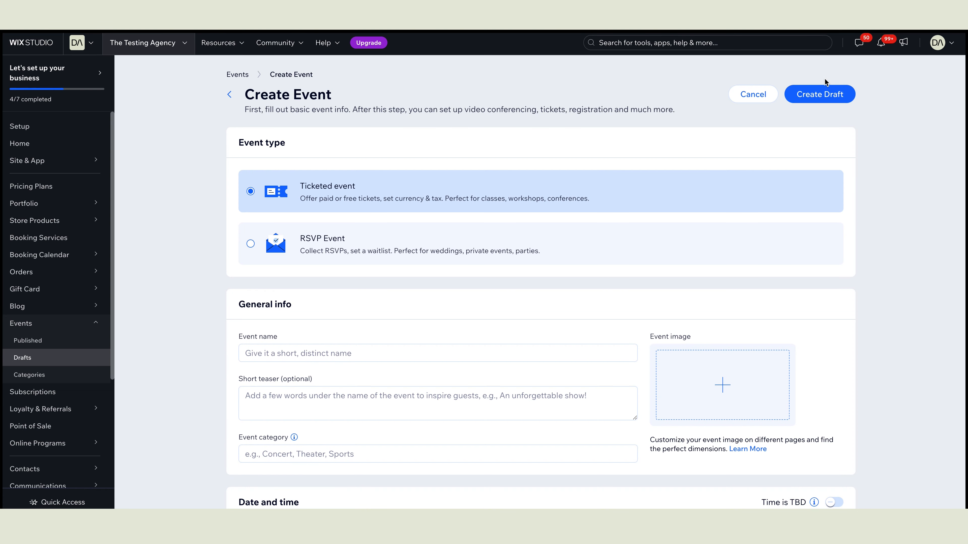
click(251, 245)
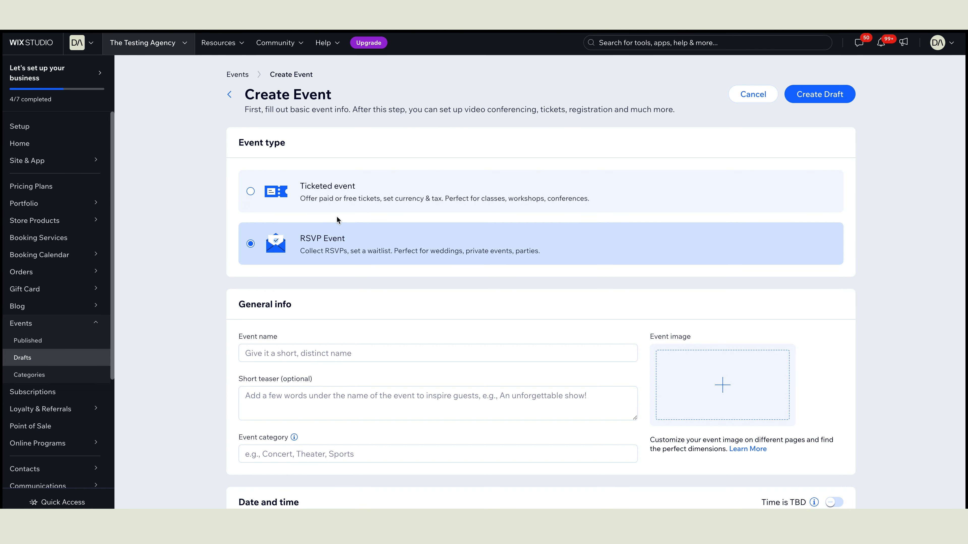
Step: Enter 'Tech Expo 2023' and teaser 'Unleashing Tomorrow, Today!', then open the image chooser
scroll(336, 217, down, 3)
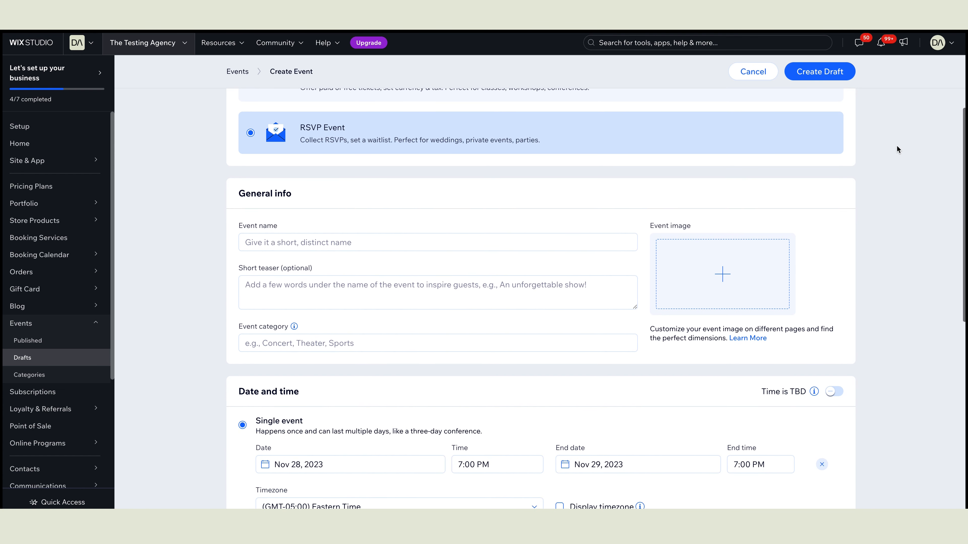
click(403, 236)
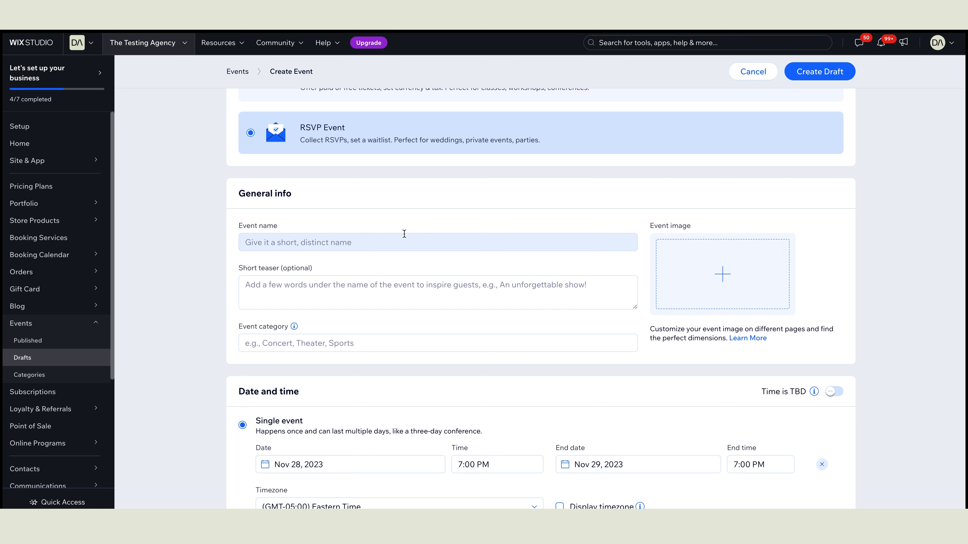
text(Tech Expo 2023)
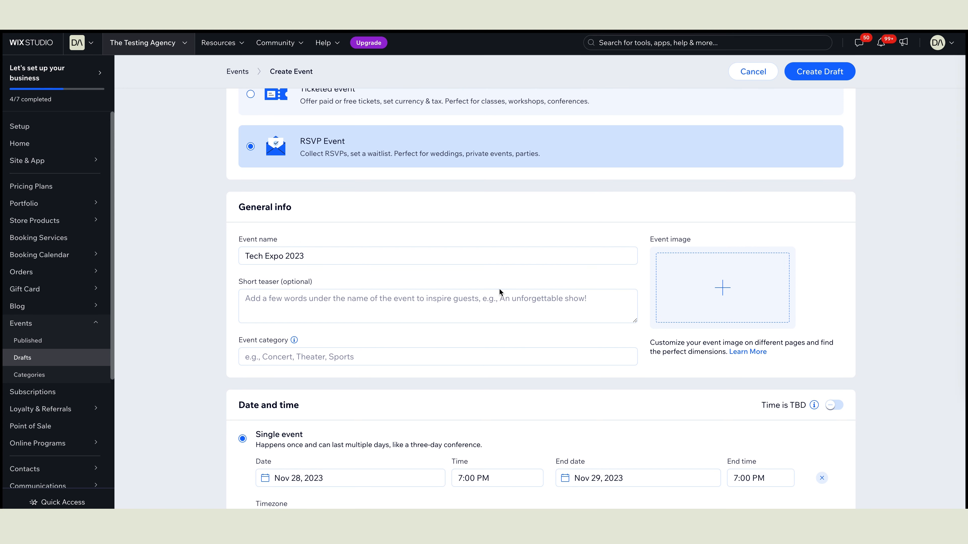
click(434, 300)
text(Unleashing Tomorrow, Today!)
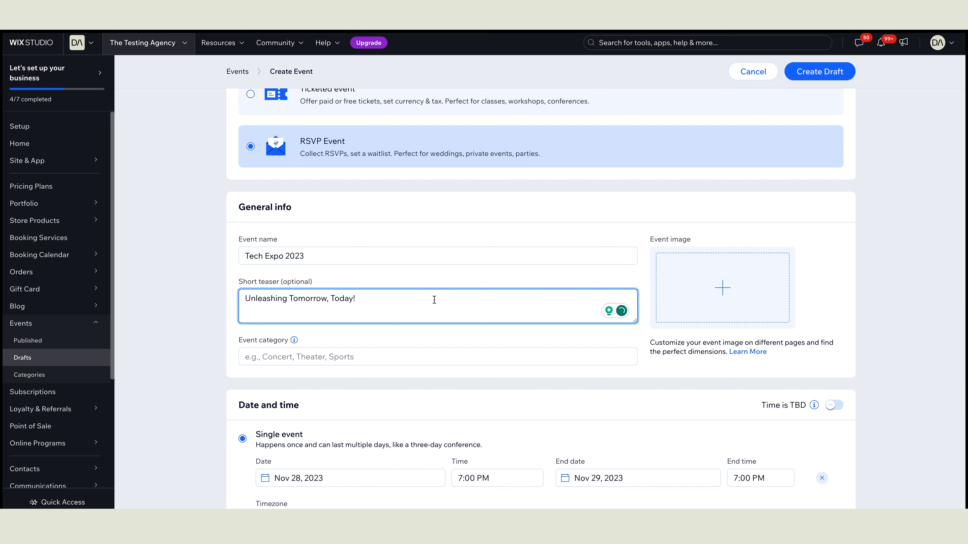
click(713, 290)
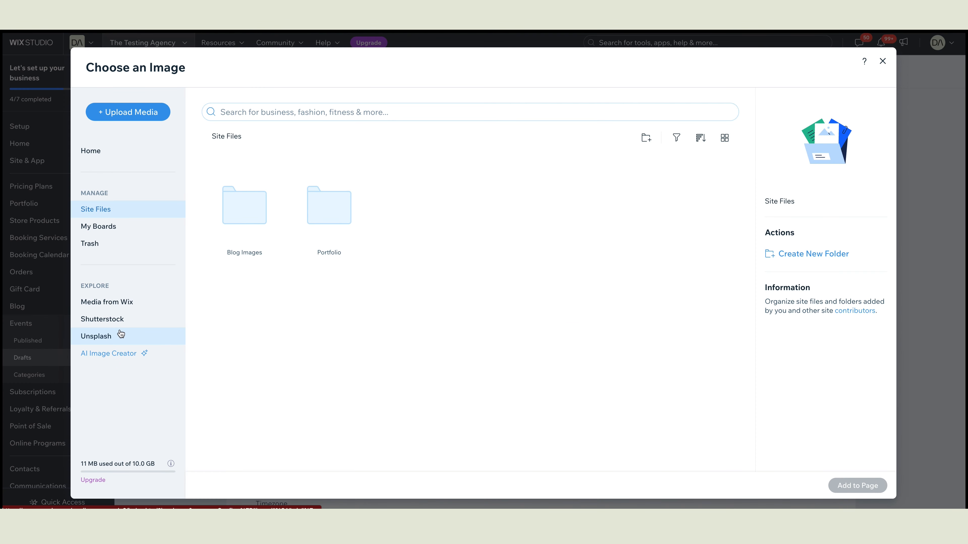
Step: Search Unsplash for 'Tech' and add the retro computer photo as the event image
click(115, 337)
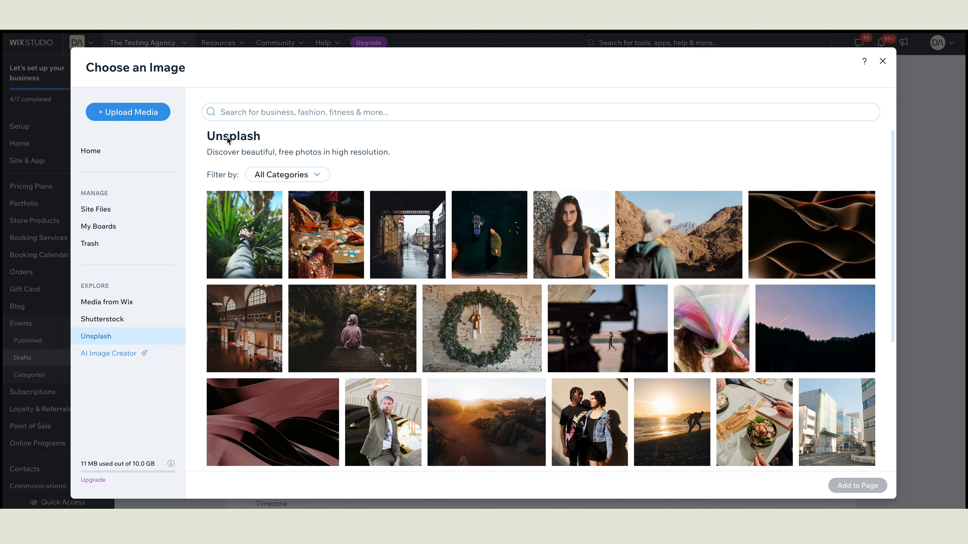
click(232, 112)
text(Tech)
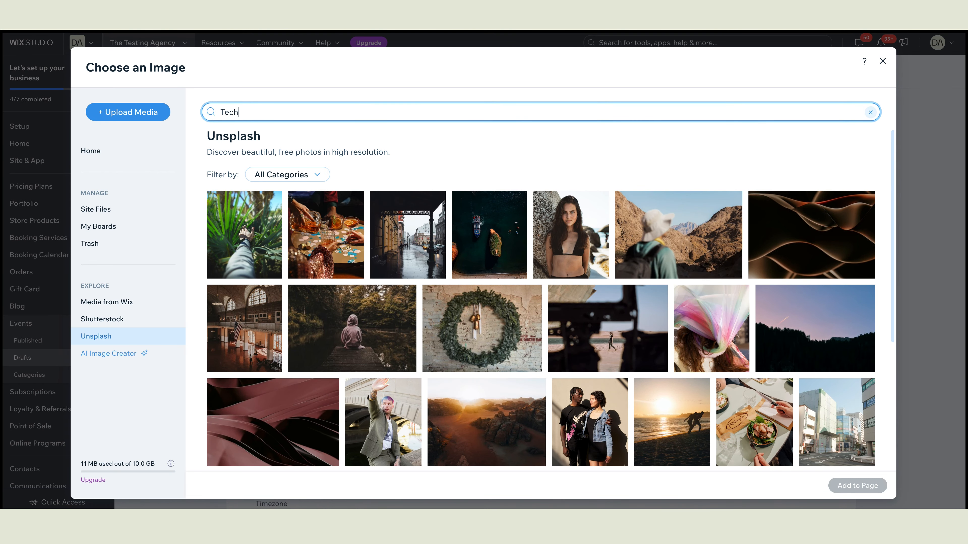
key(Return)
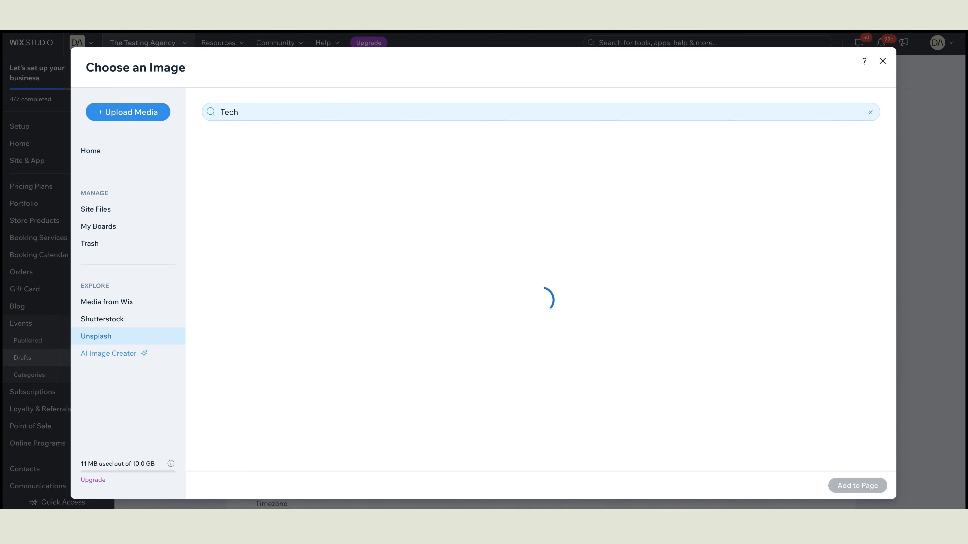
scroll(488, 201, down, 3)
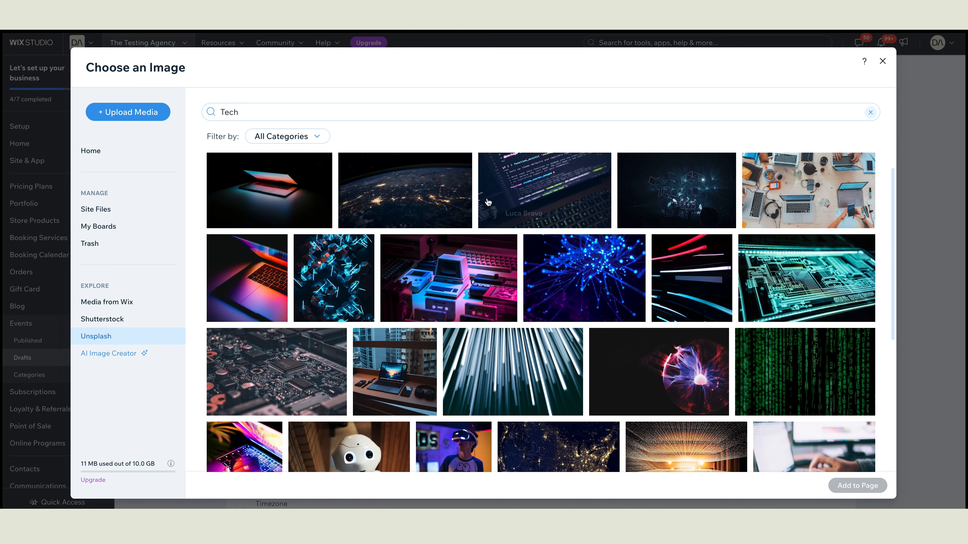
click(463, 279)
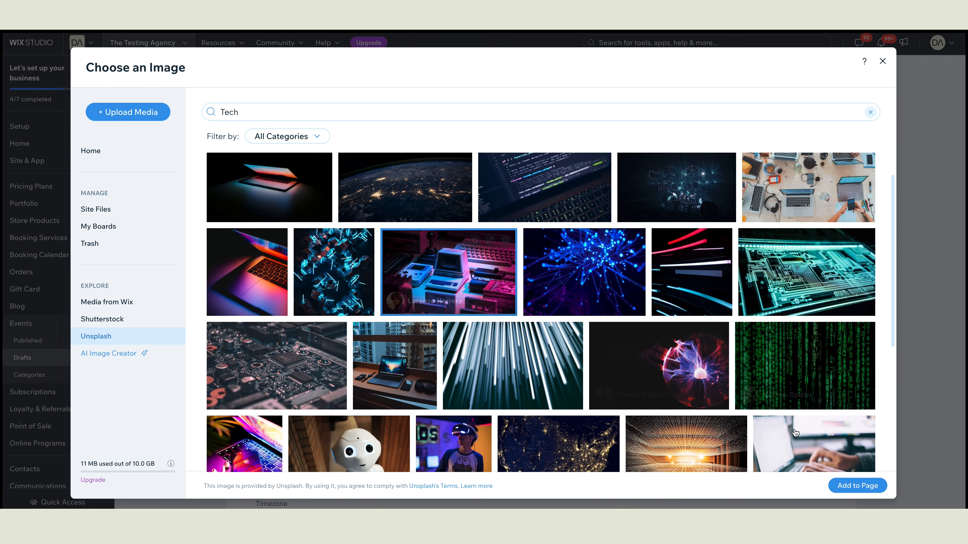
click(858, 485)
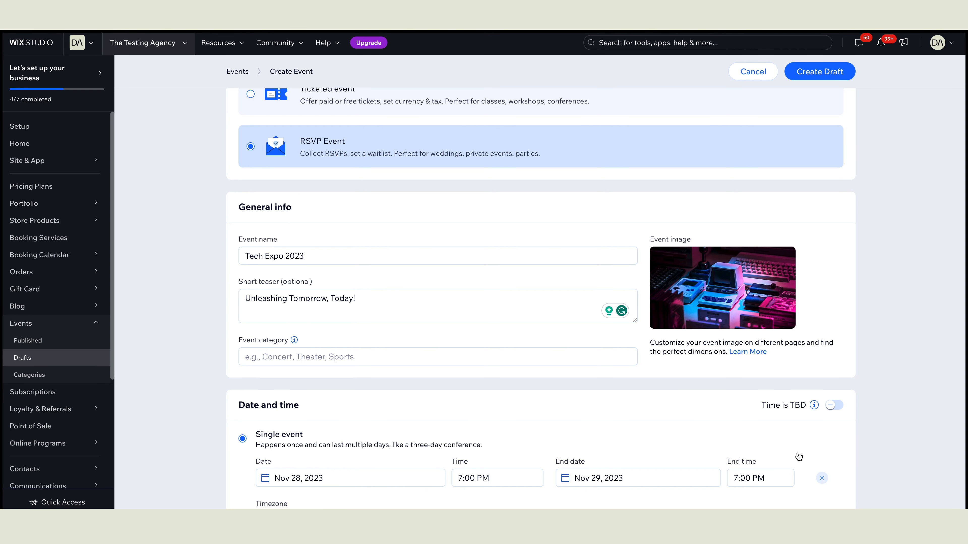
Step: Set the event to start on February 14, 2024 at 7:00 AM
scroll(564, 320, down, 3)
scroll(563, 321, down, 3)
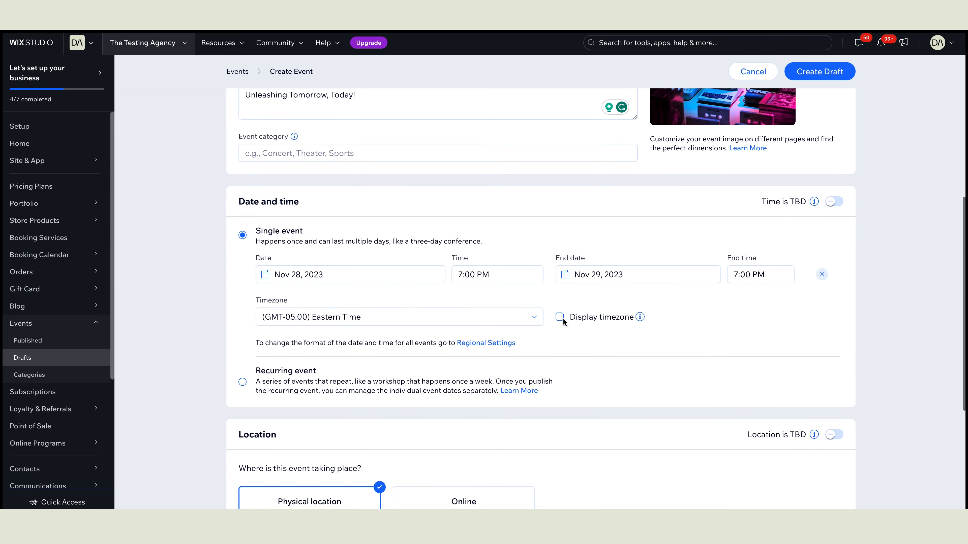
click(361, 274)
scroll(361, 274, down, 1)
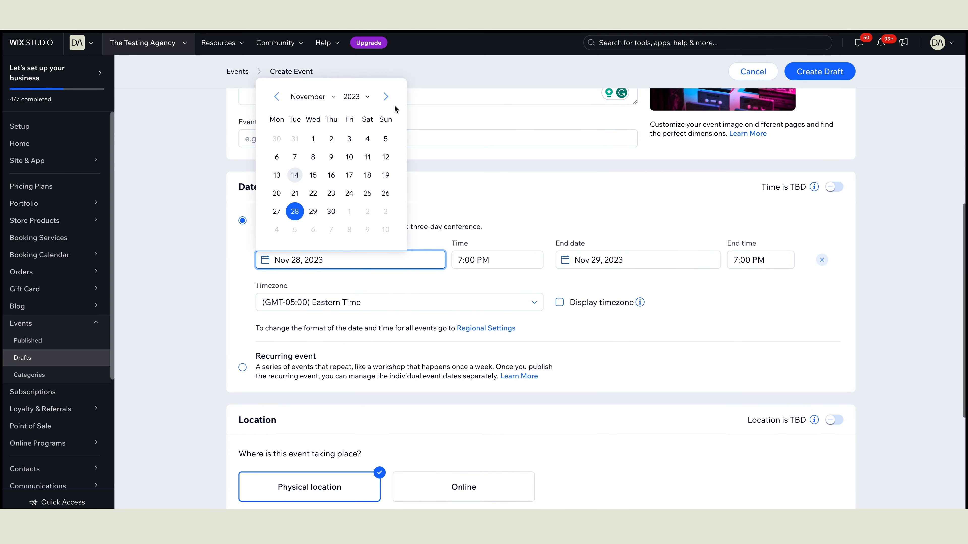
click(387, 97)
click(387, 98)
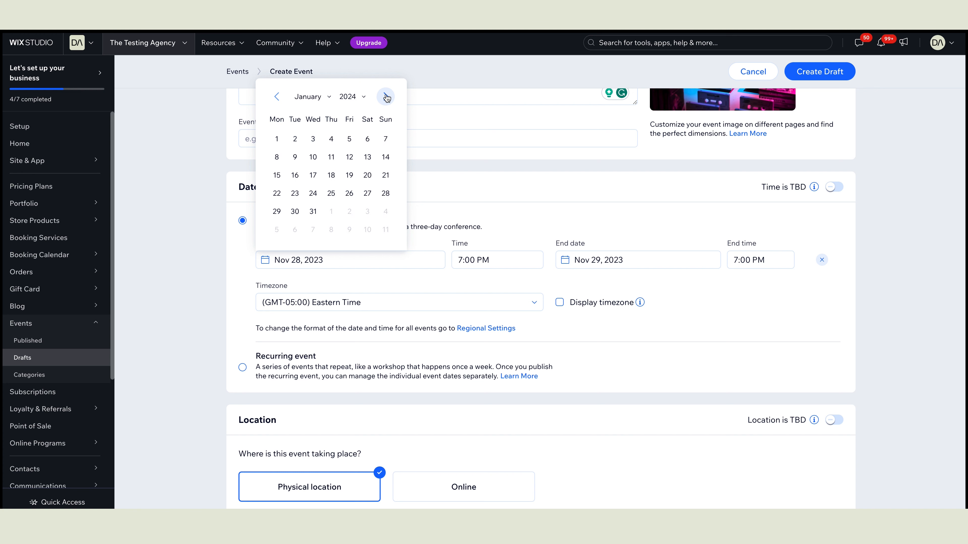
click(386, 98)
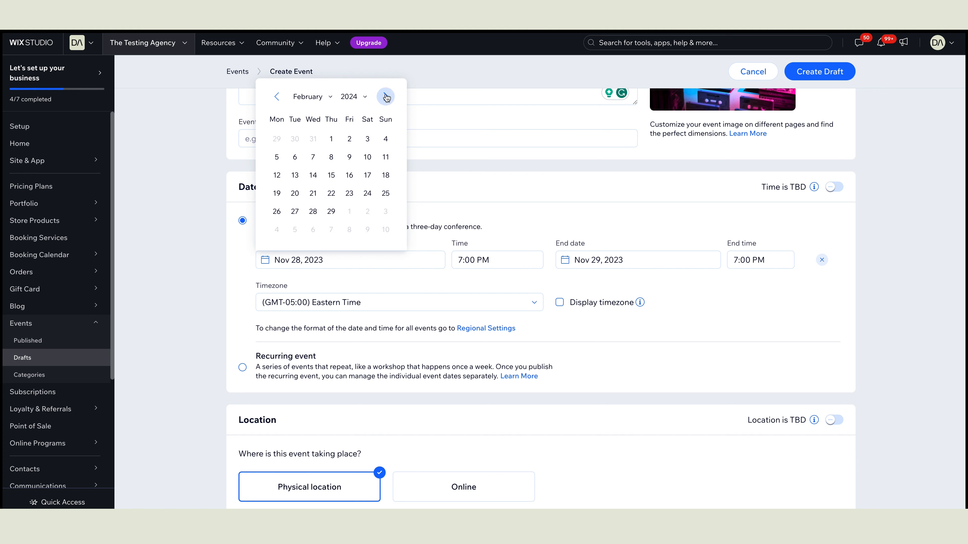
click(312, 174)
click(491, 263)
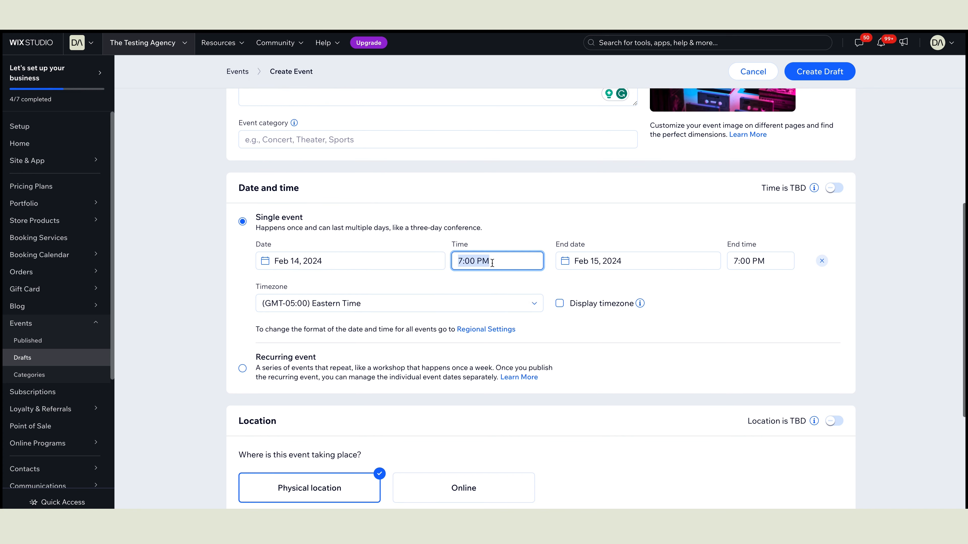
drag(540, 326, 539, 299)
click(508, 310)
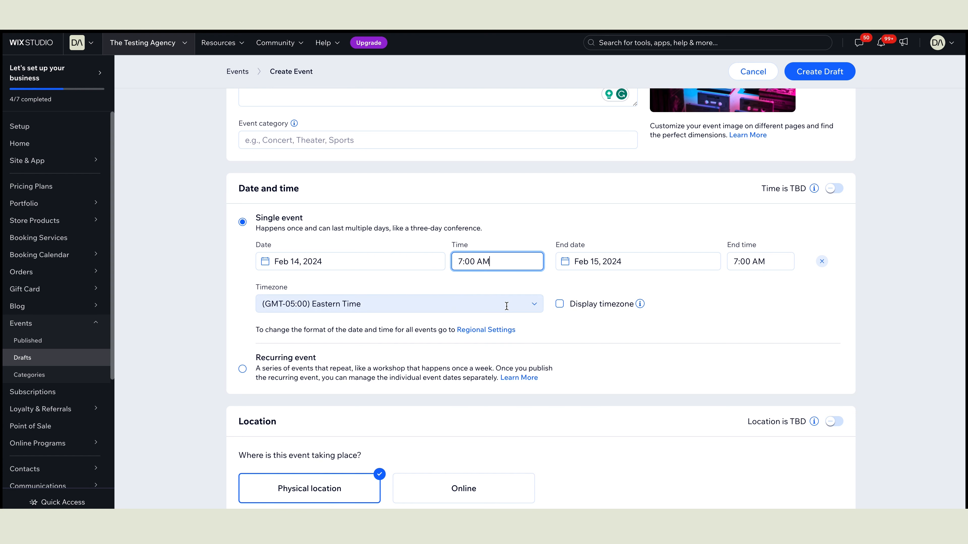
Step: Set the end date to February 14 and the end time to 5:00 PM
click(612, 262)
click(613, 176)
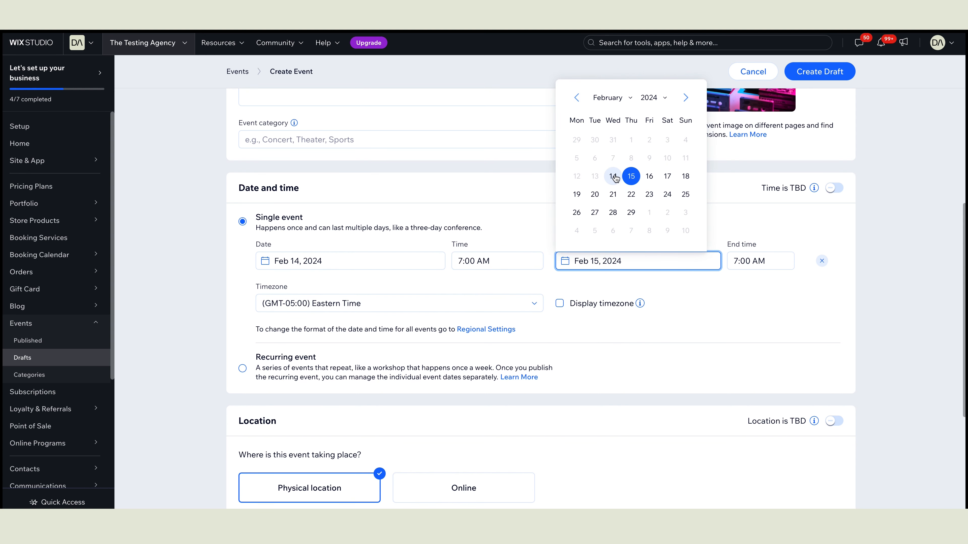
click(780, 262)
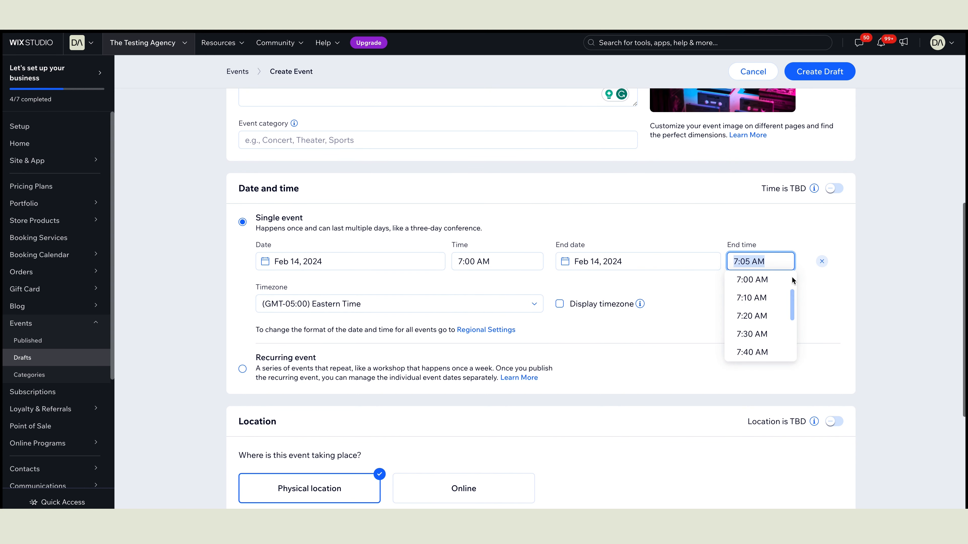
drag(792, 297, 794, 324)
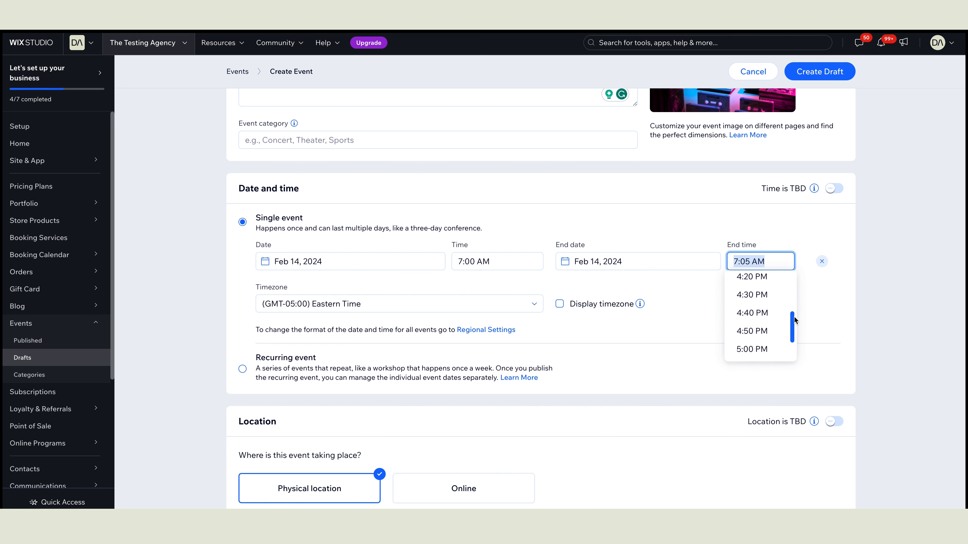
scroll(773, 334, down, 1)
click(770, 337)
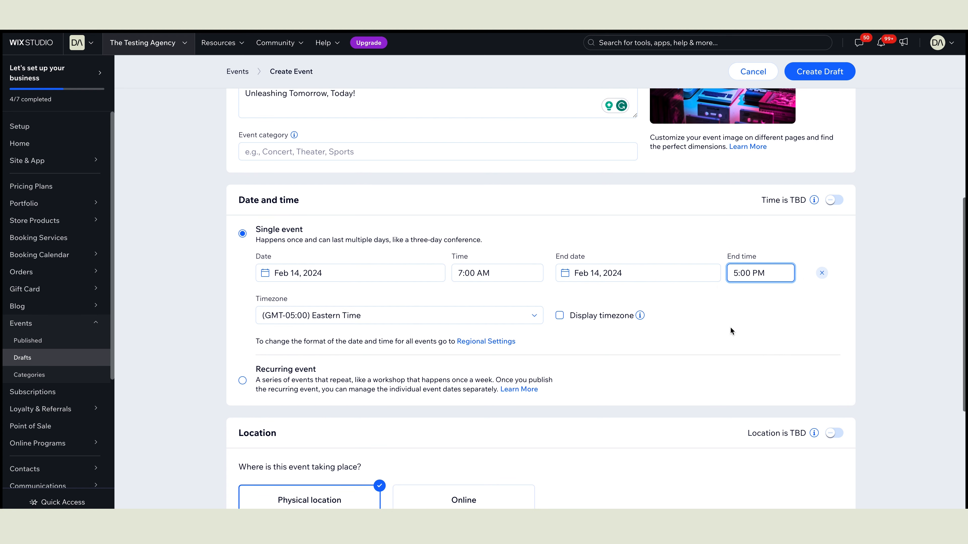
scroll(543, 329, down, 5)
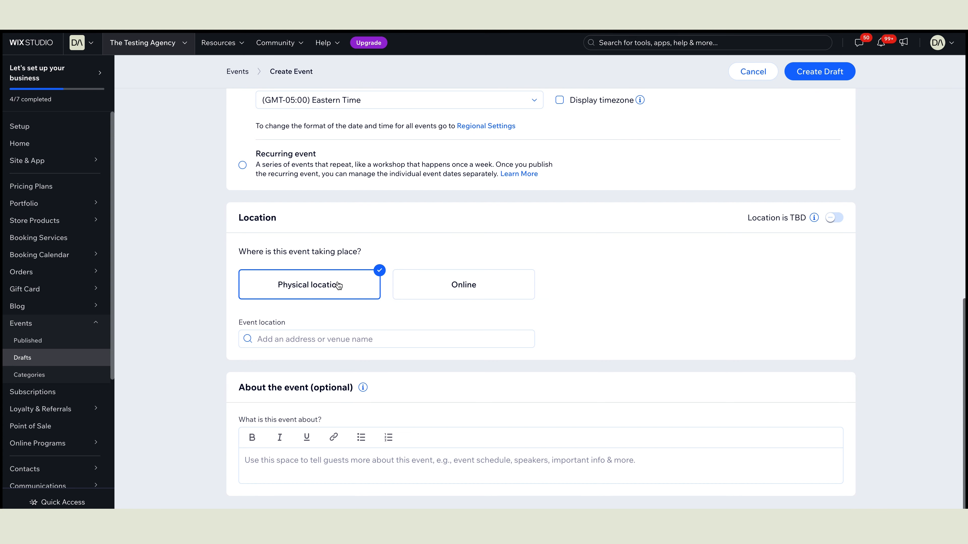
click(347, 337)
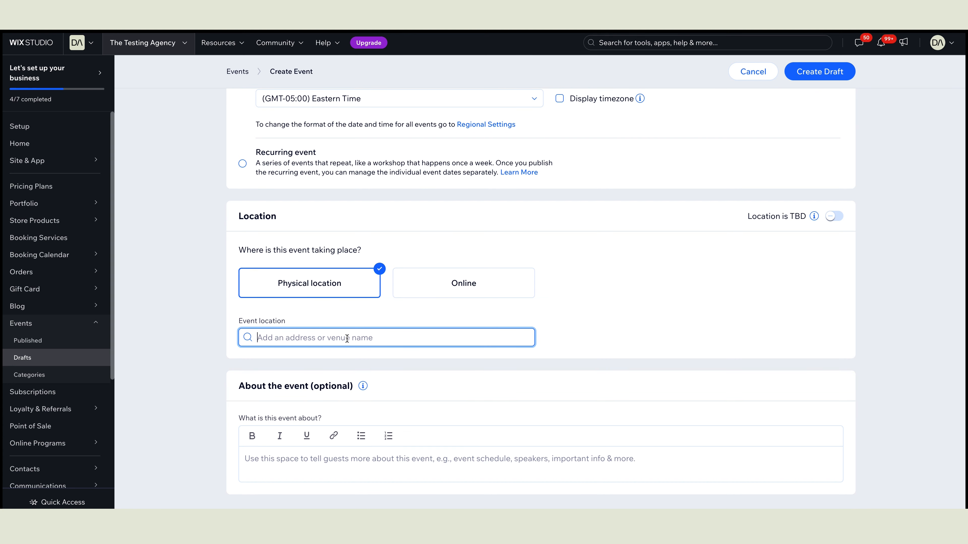
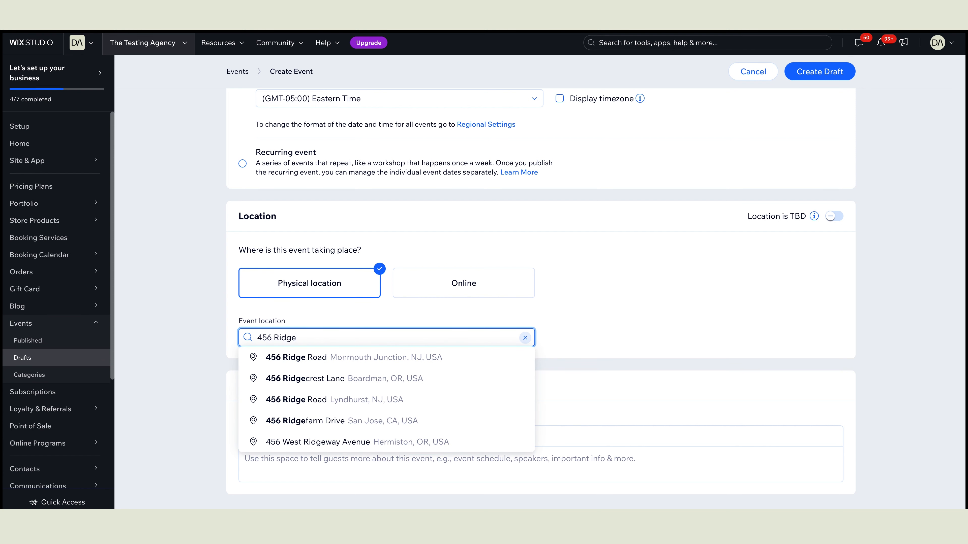
click(354, 360)
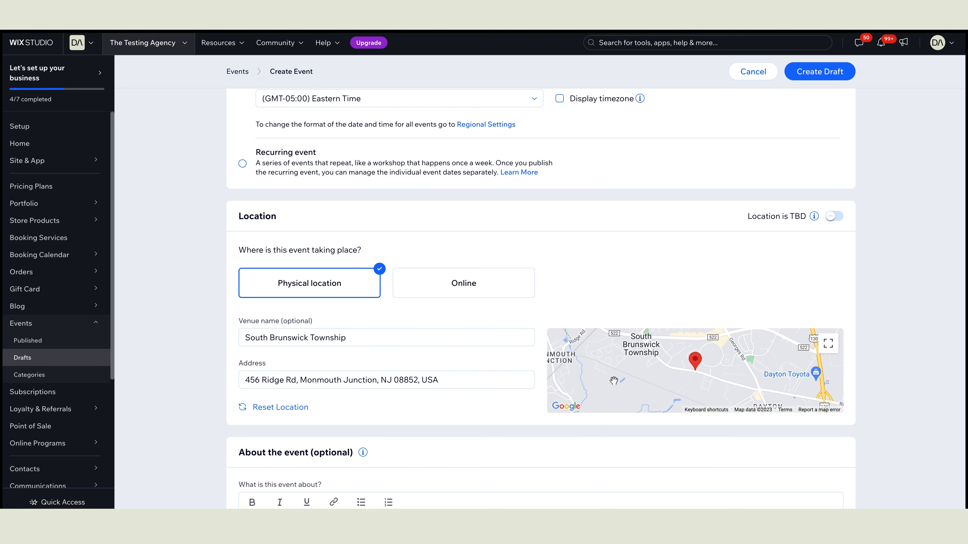
click(357, 338)
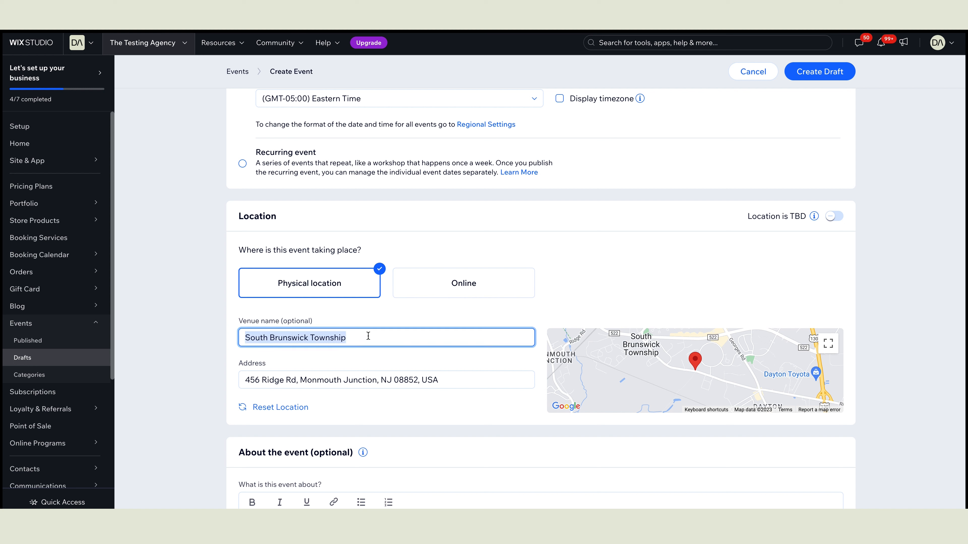
drag(375, 335, 237, 336)
text(Techh Exp)
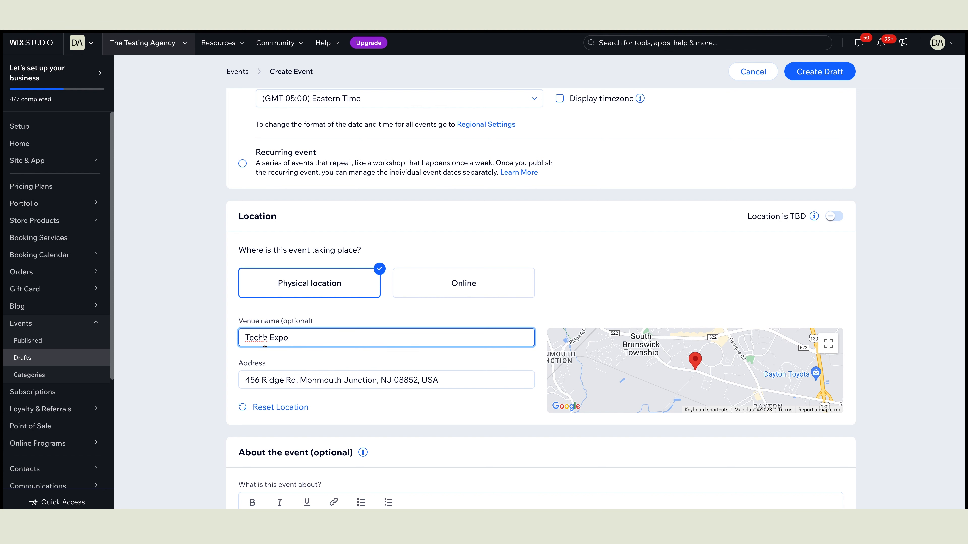
text(o)
click(265, 338)
key(BackSpace)
Step: Paste the prepared multi-section description into About the event
scroll(337, 335, down, 2)
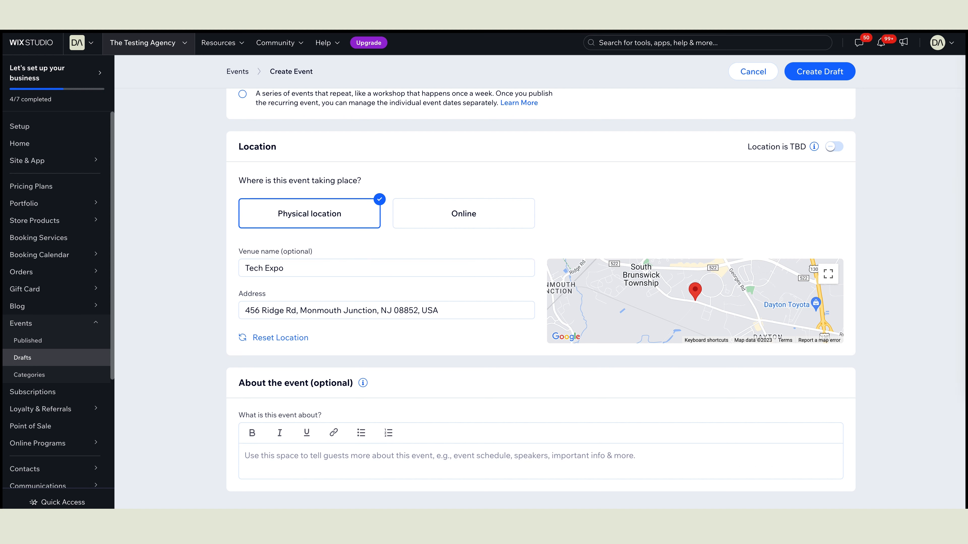
click(557, 456)
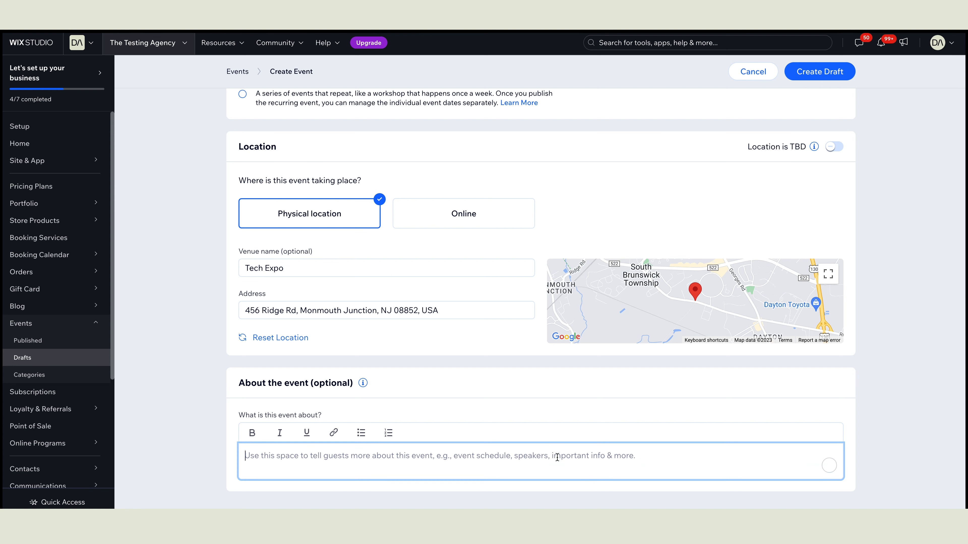
key(ctrl+v)
scroll(614, 426, down, 7)
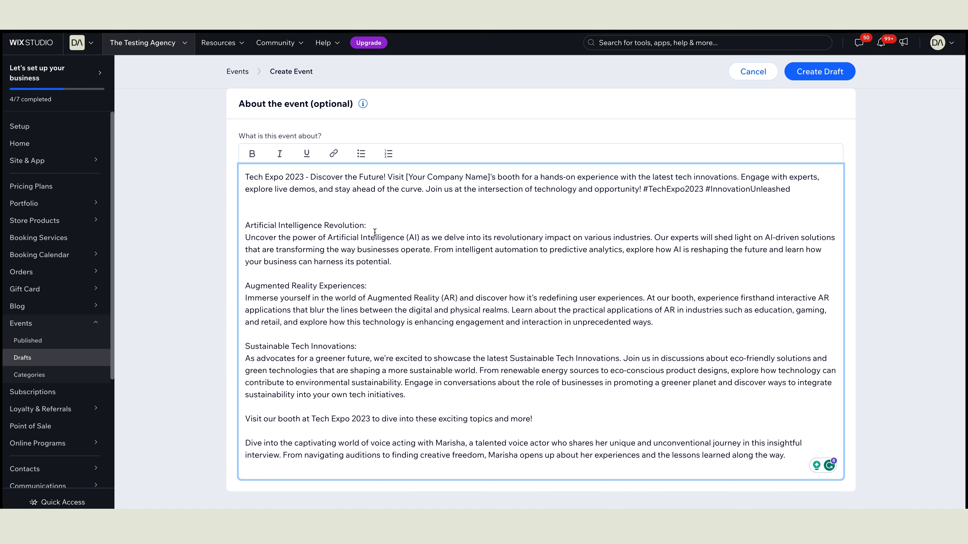
Step: Bold the headings Artificial Intelligence Revolution, Augmented Reality Experiences and Sustainable Tech Innovations
drag(375, 224, 244, 213)
click(251, 153)
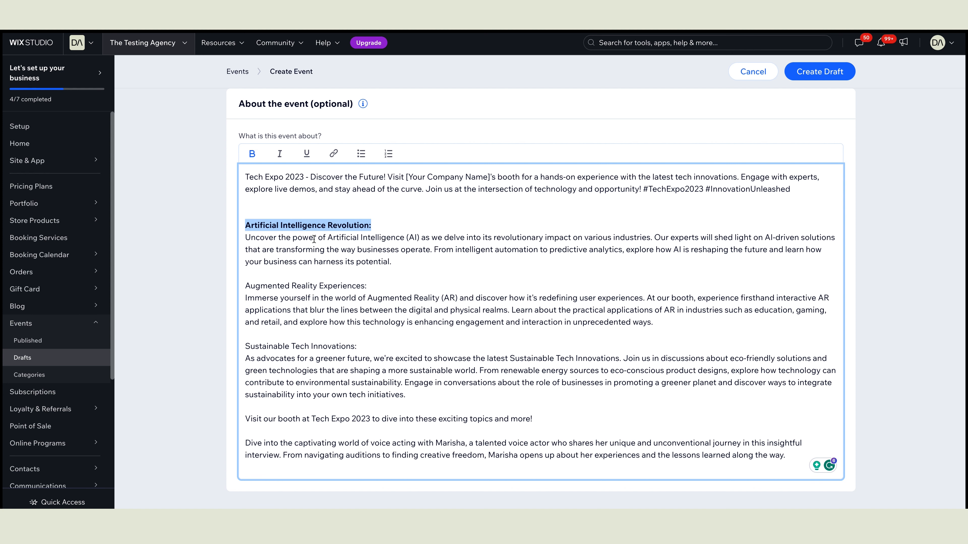
drag(372, 288, 239, 291)
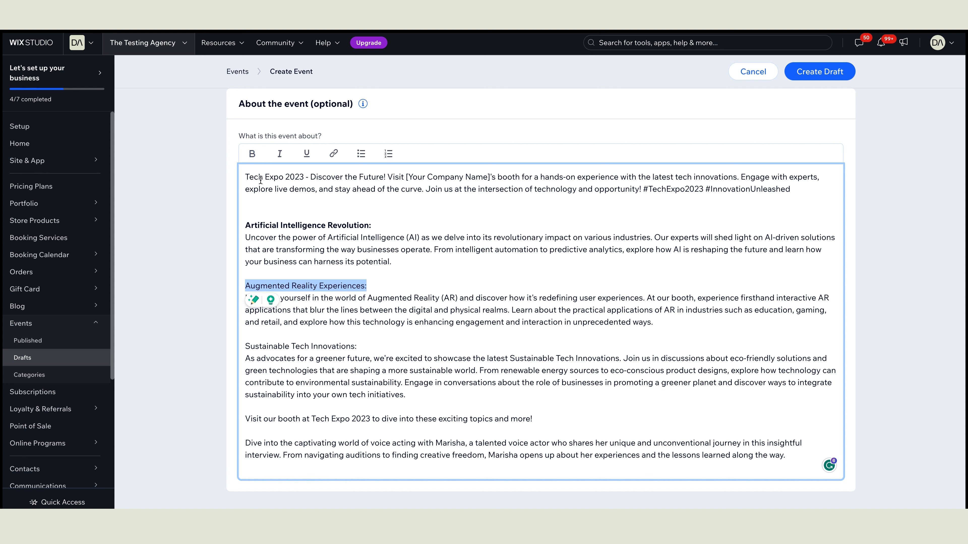
click(252, 154)
drag(361, 346, 240, 347)
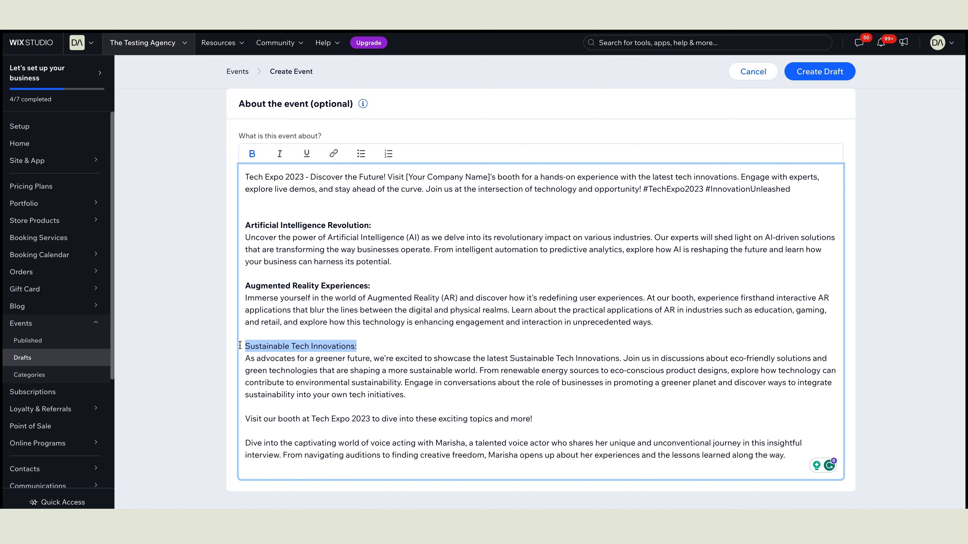
click(252, 154)
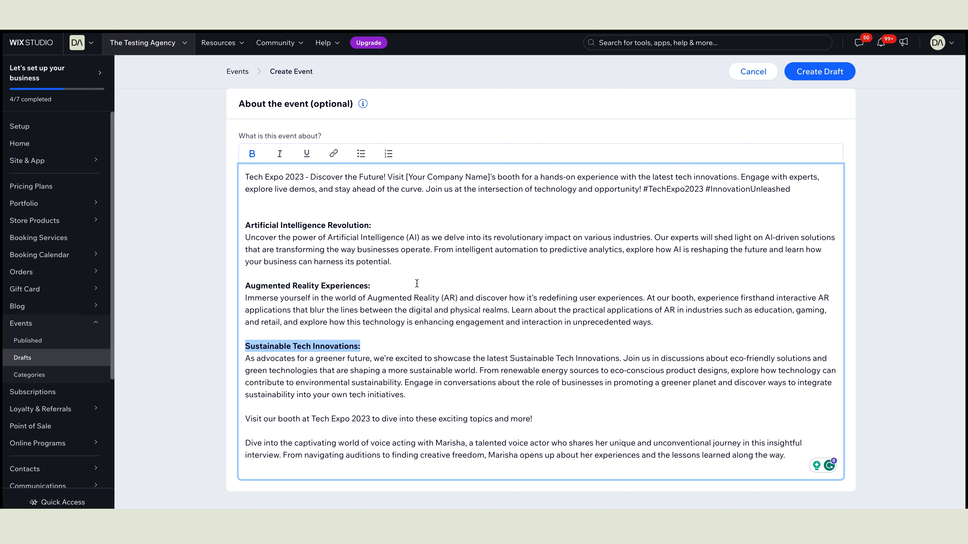
click(455, 318)
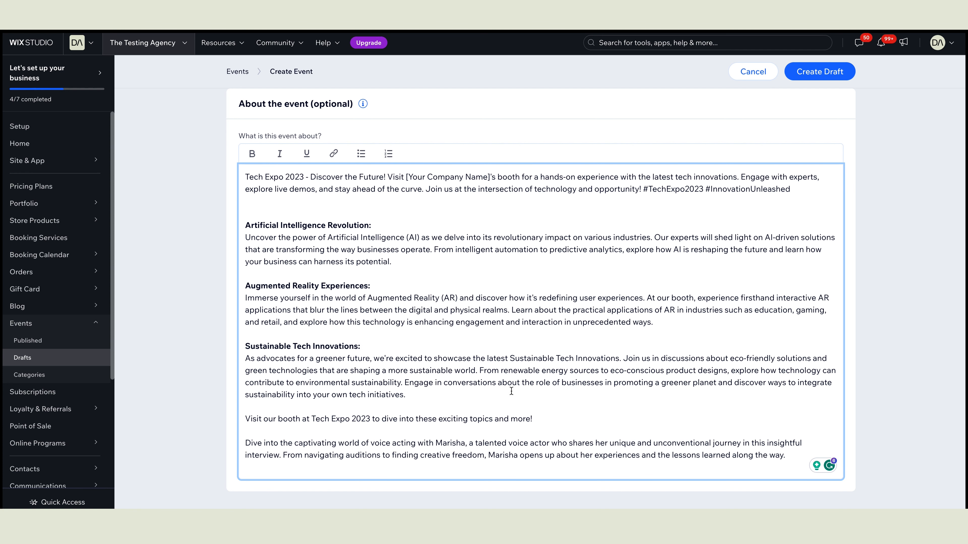
scroll(601, 308, up, 1)
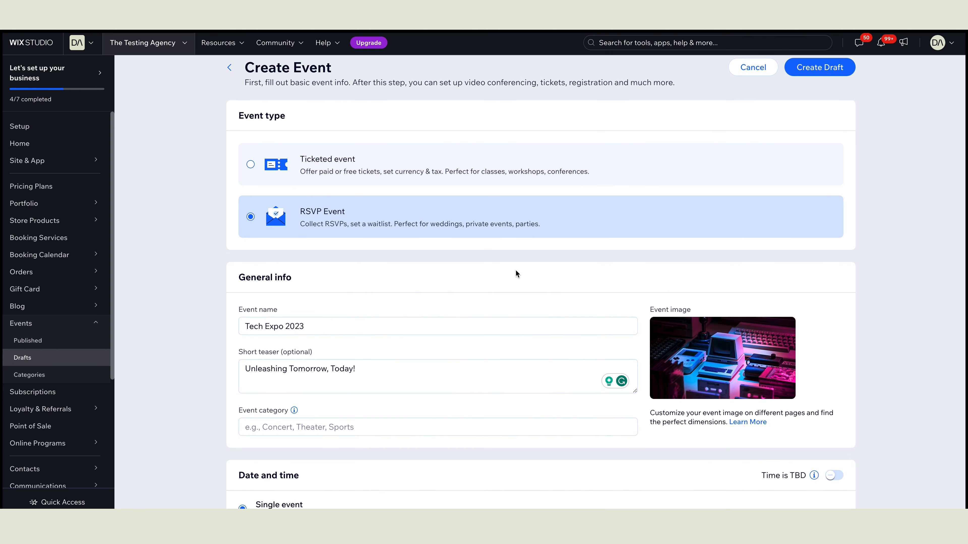
scroll(553, 245, up, 1)
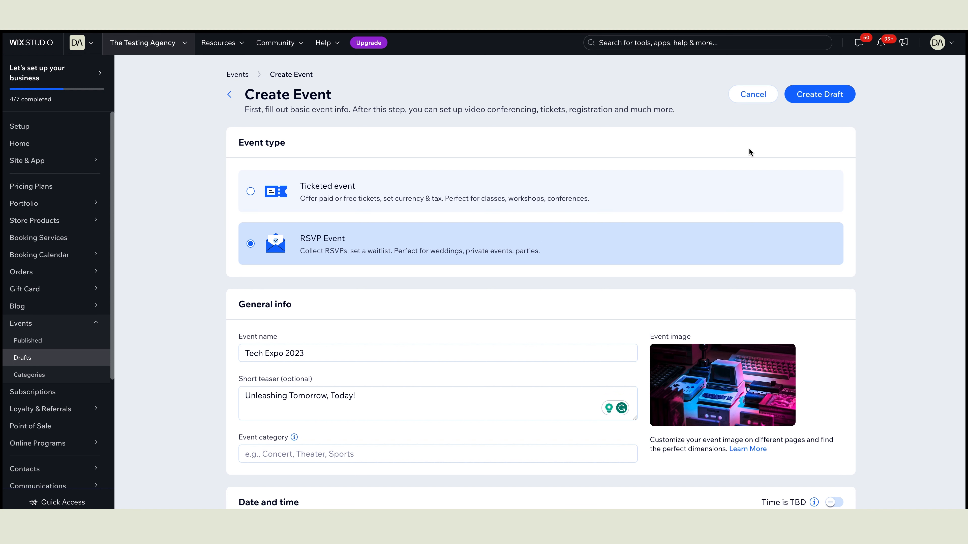
Step: Create Tech Expo 2023 as a draft event and view its Settings tab
click(825, 97)
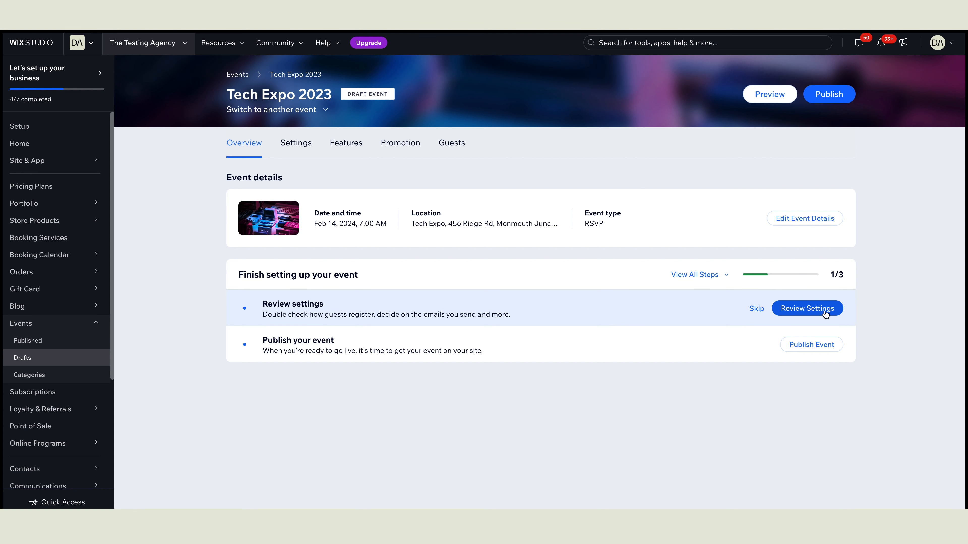
click(303, 148)
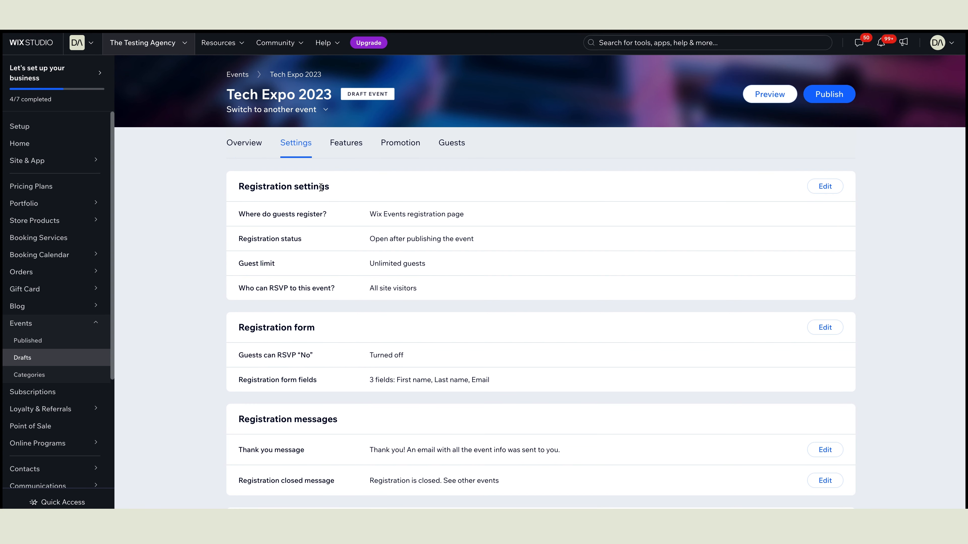
click(826, 187)
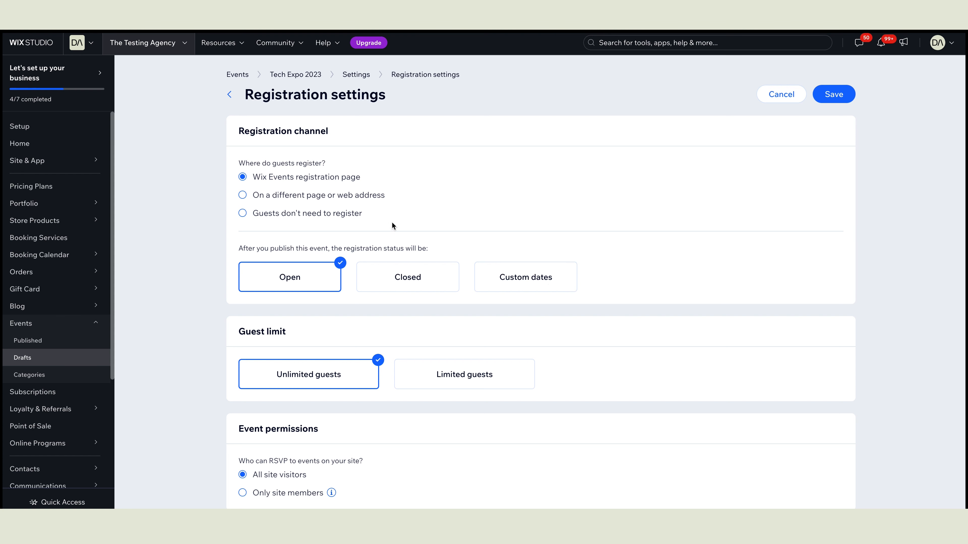
scroll(381, 220, down, 1)
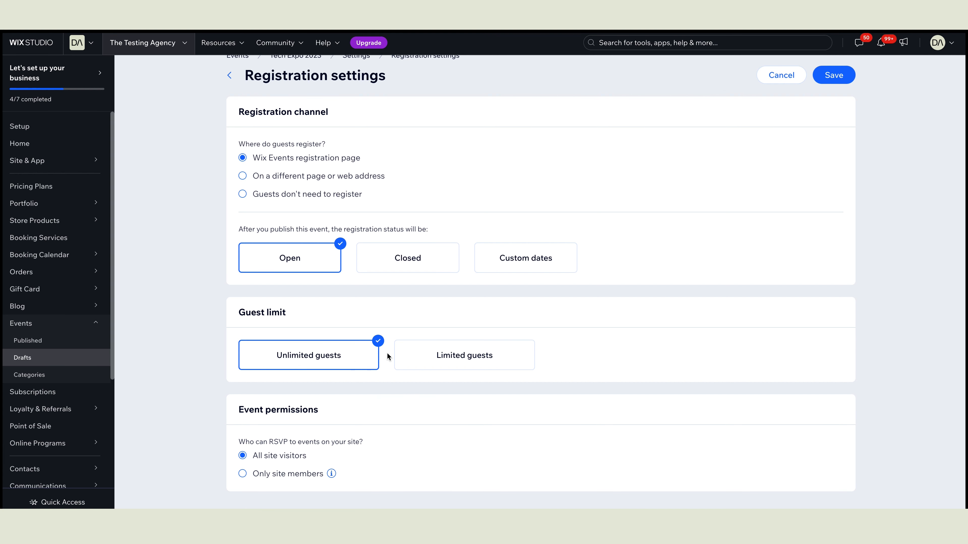
click(445, 359)
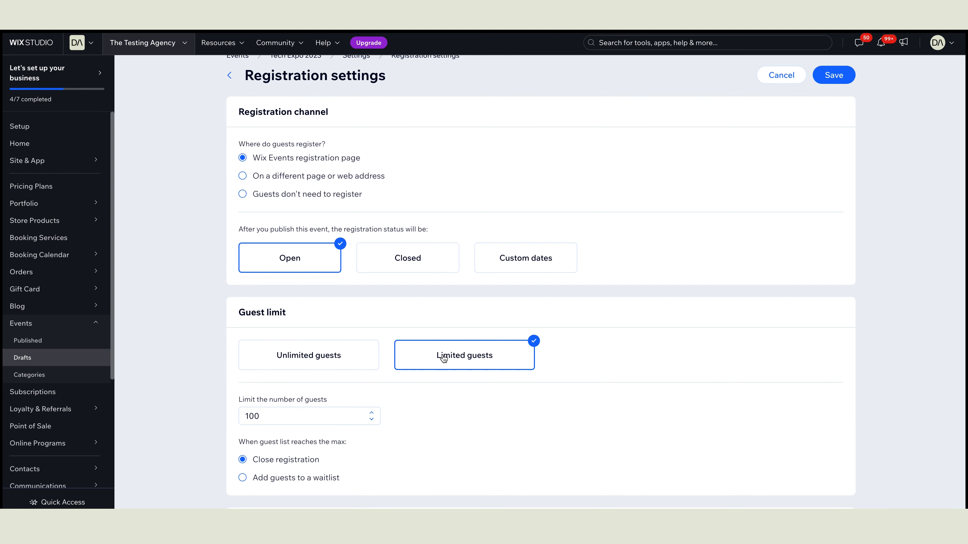
click(332, 419)
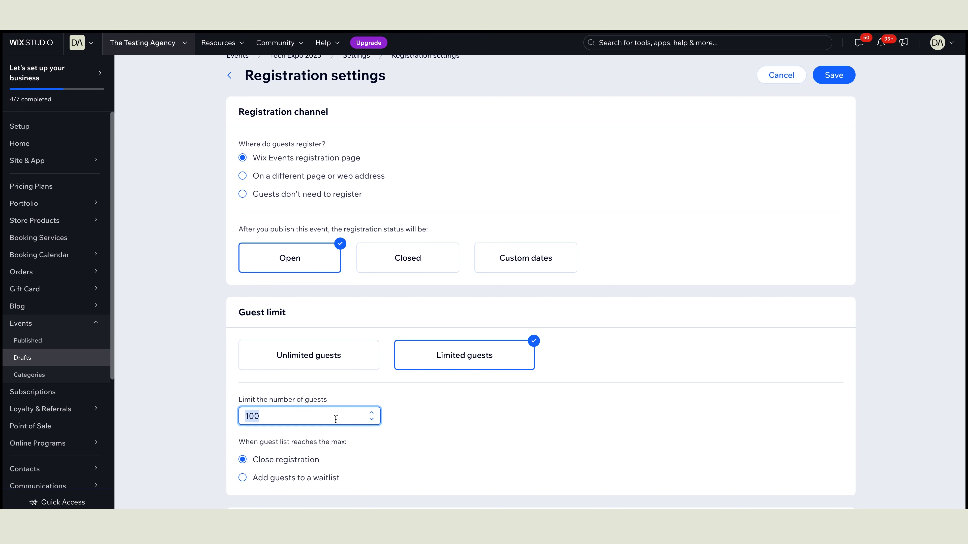
click(345, 359)
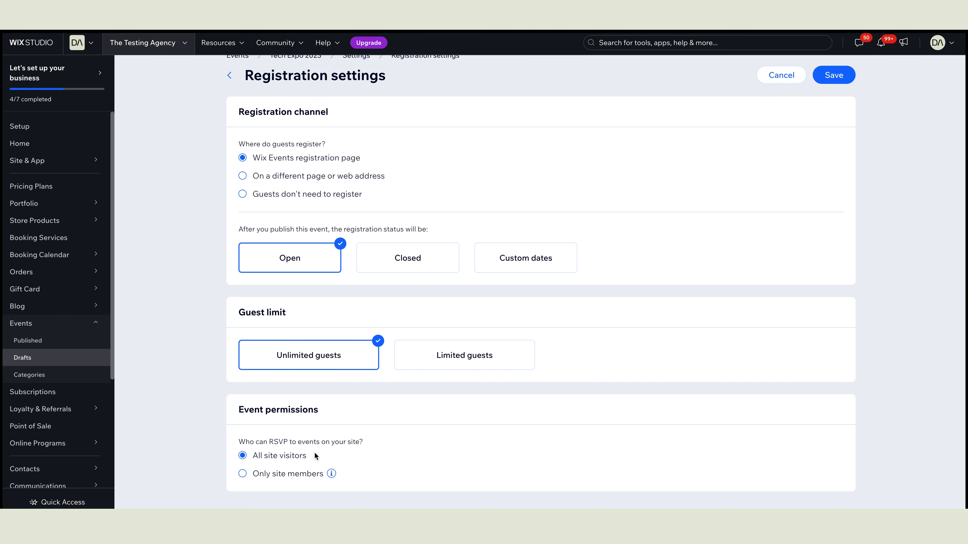
scroll(321, 449, up, 1)
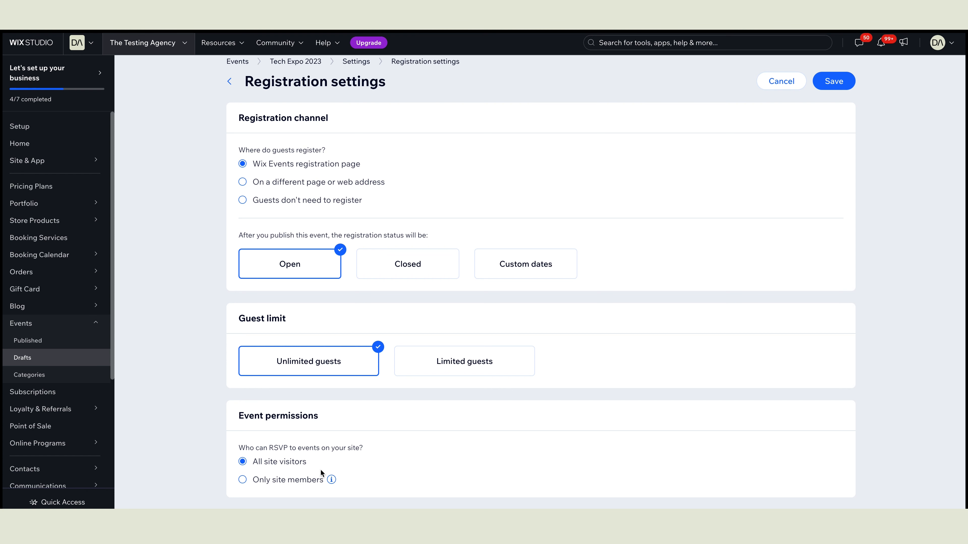
scroll(321, 470, down, 1)
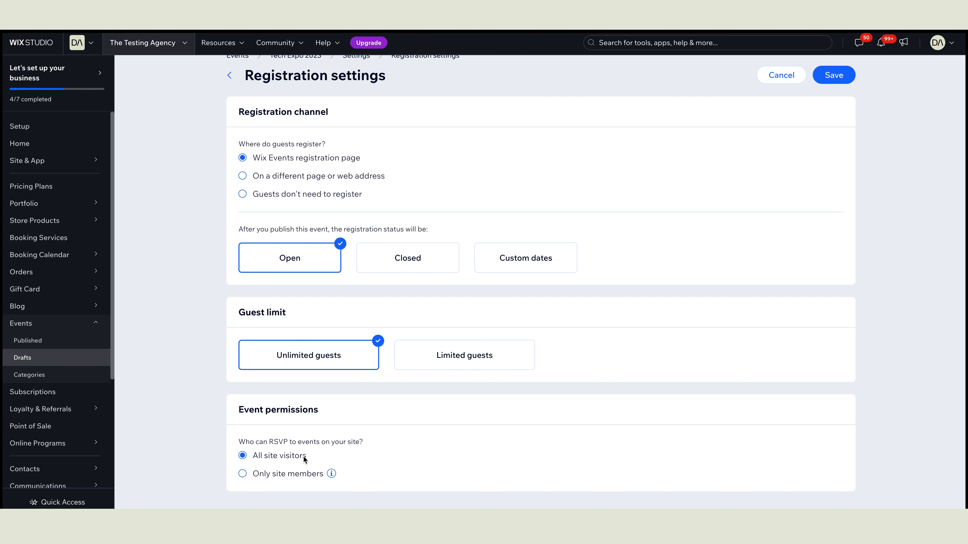
scroll(495, 393, up, 1)
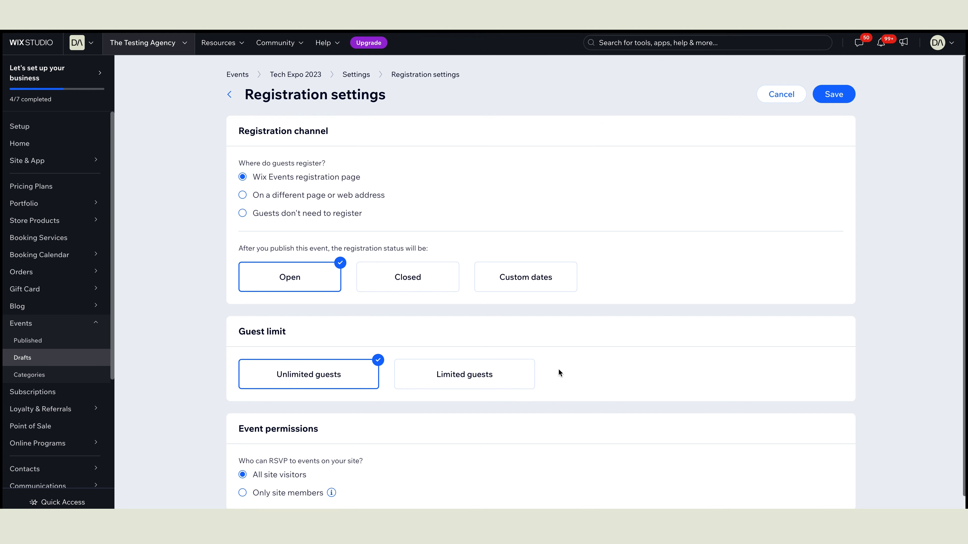
click(841, 95)
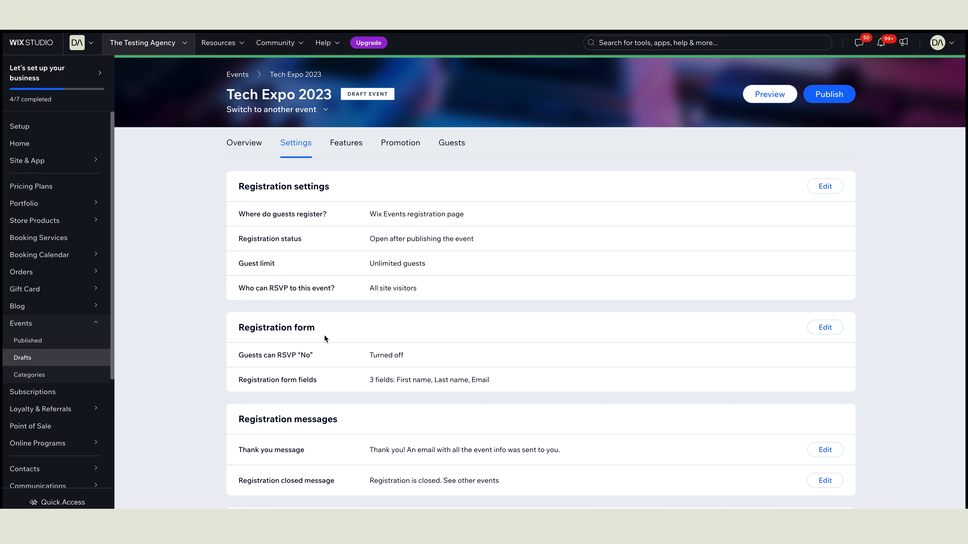
Step: Add a Phone Number field to the registration form
click(825, 328)
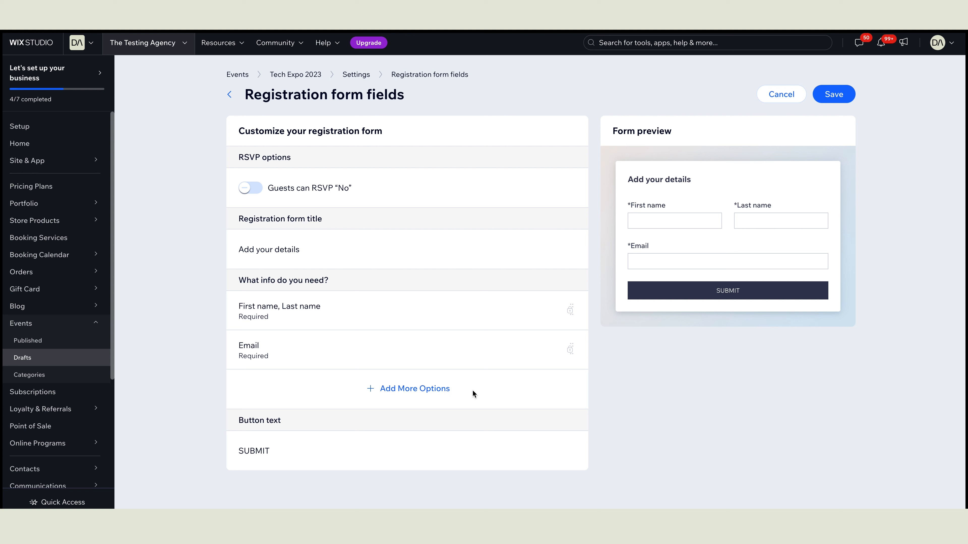
click(421, 395)
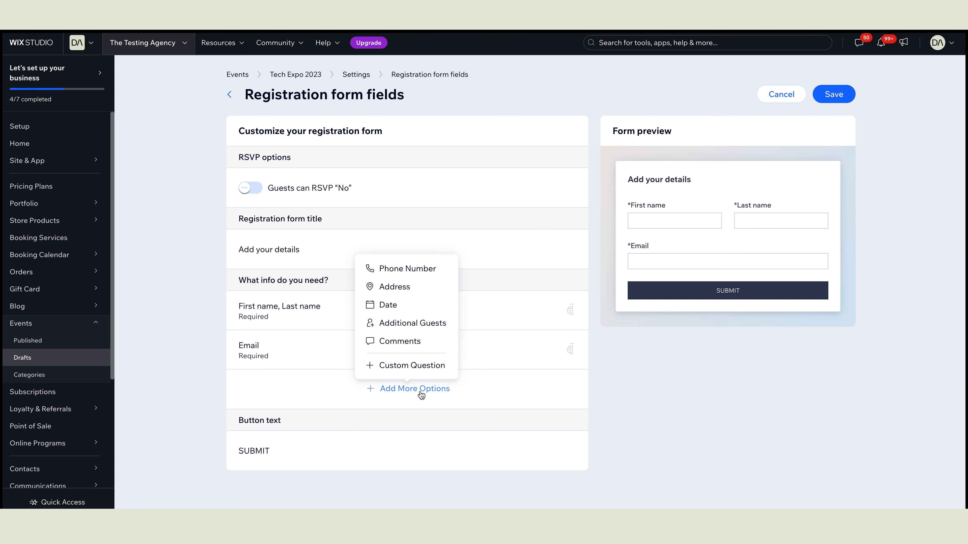
click(416, 268)
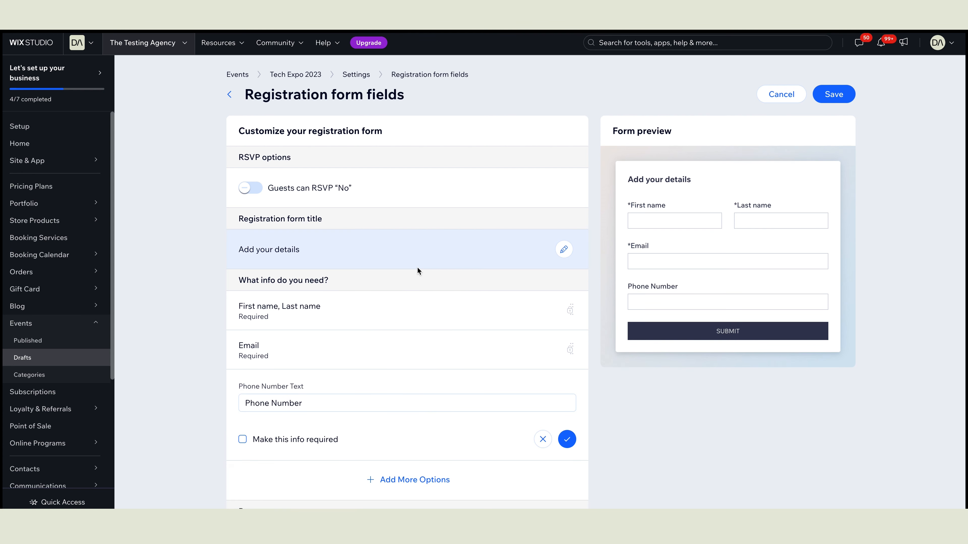
scroll(443, 342, down, 2)
scroll(473, 349, up, 1)
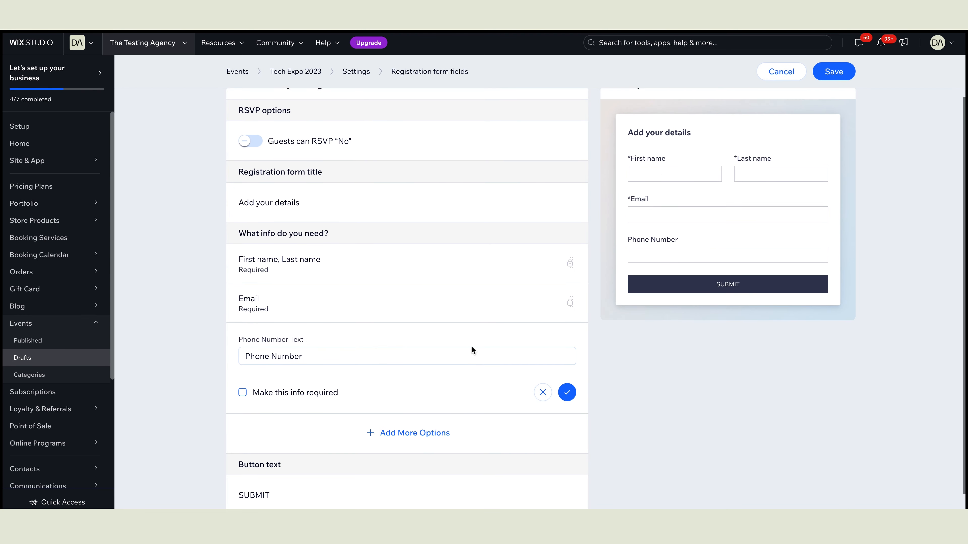
click(567, 411)
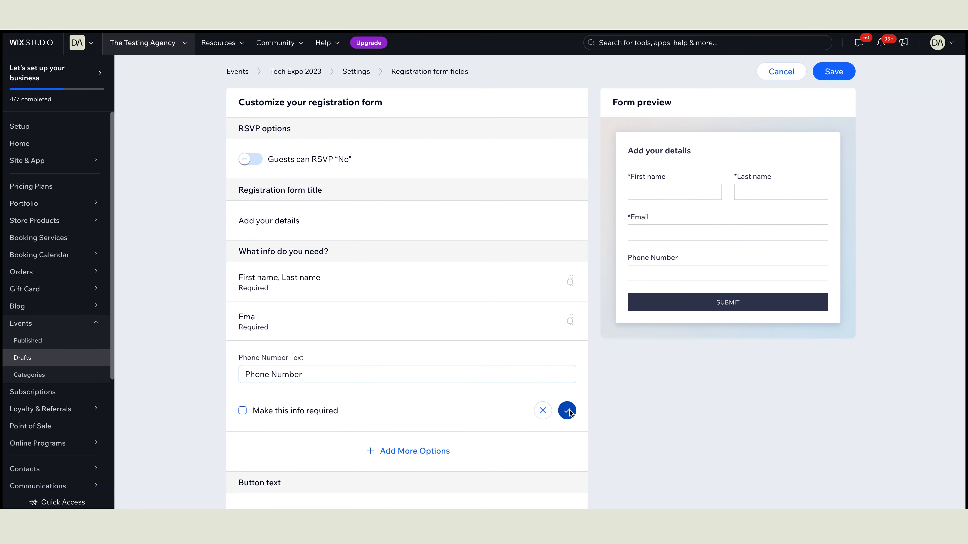
Step: Add a Long Text custom question 'Do you have any food restrictions'
click(425, 410)
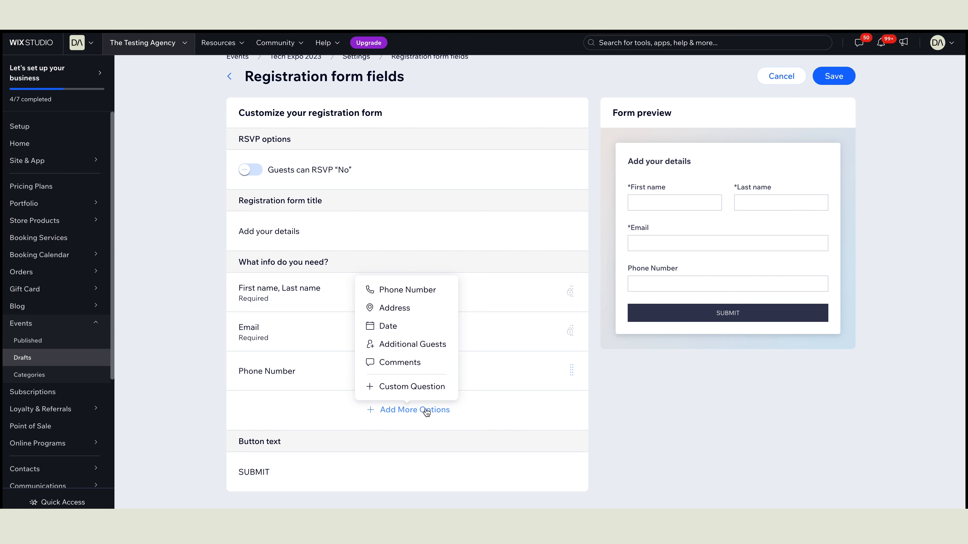
click(424, 387)
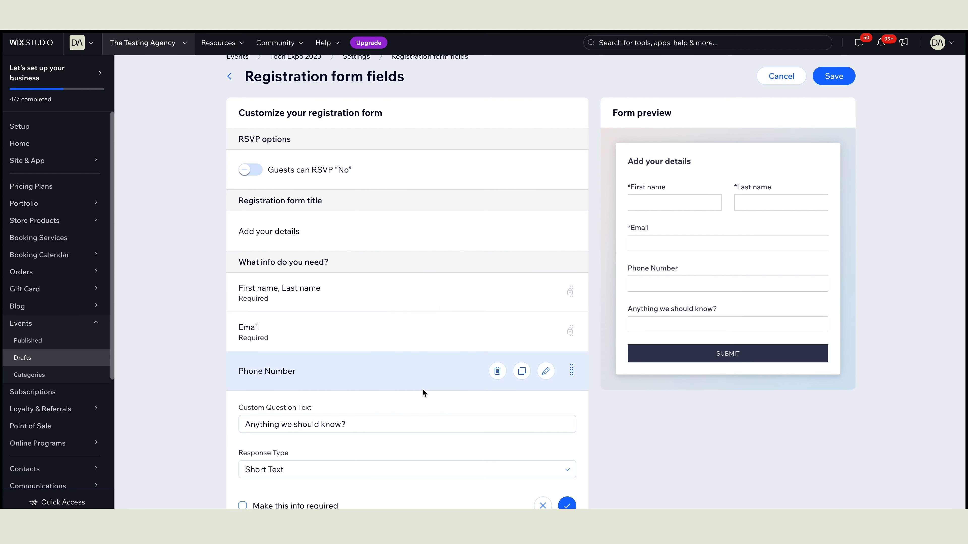
triple_click(373, 355)
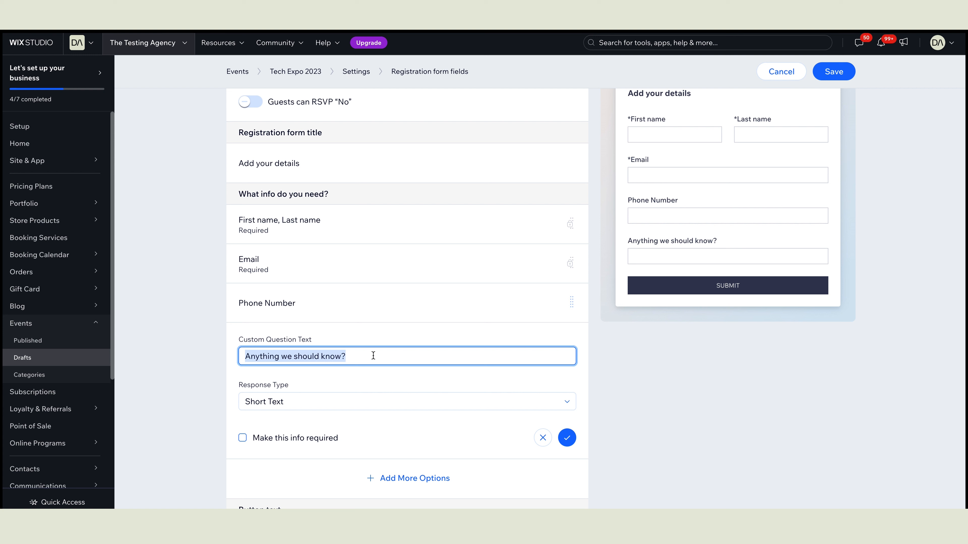
text(Do you have any food restrictions)
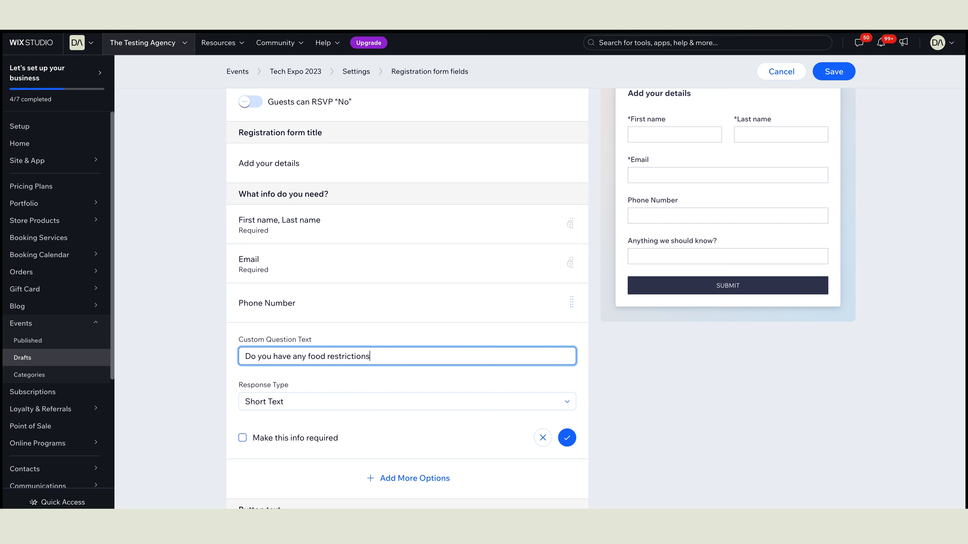
click(396, 401)
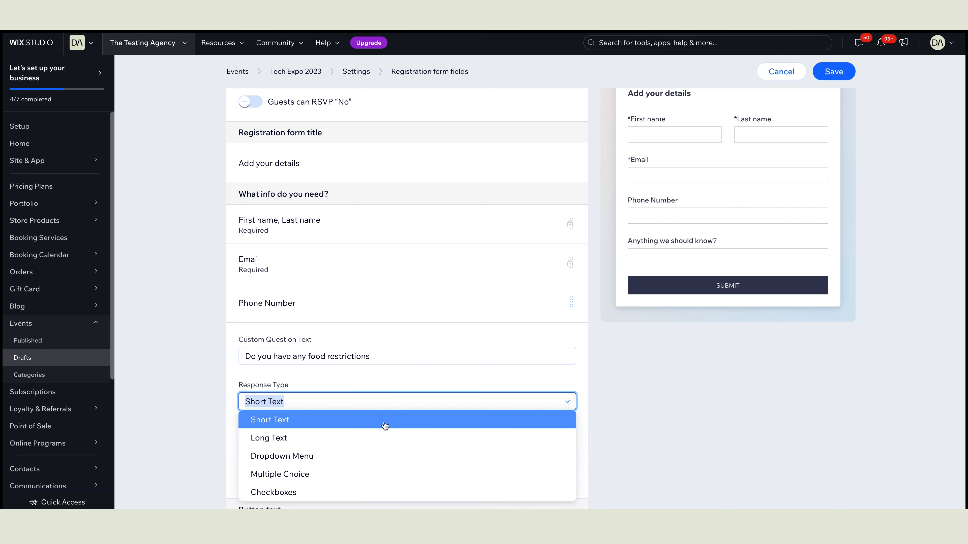
click(384, 436)
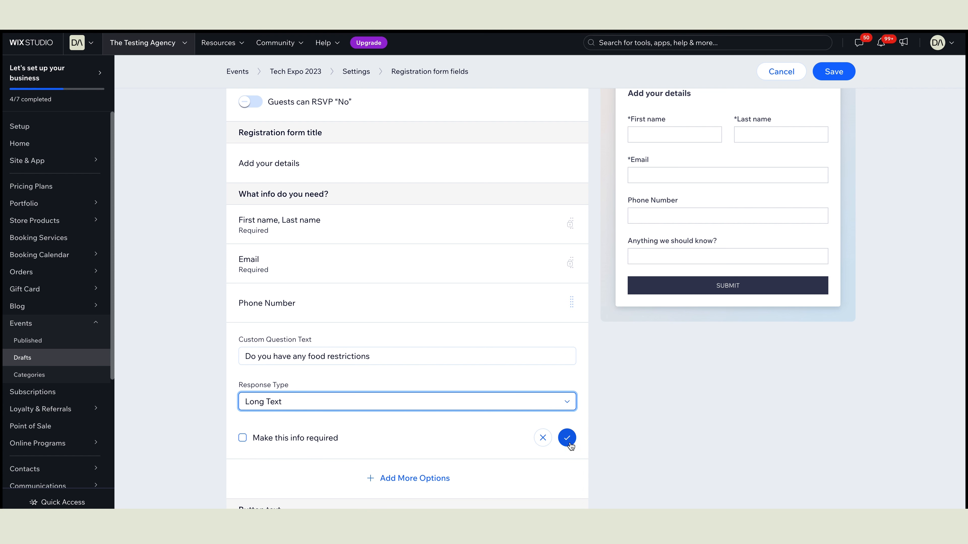
click(567, 438)
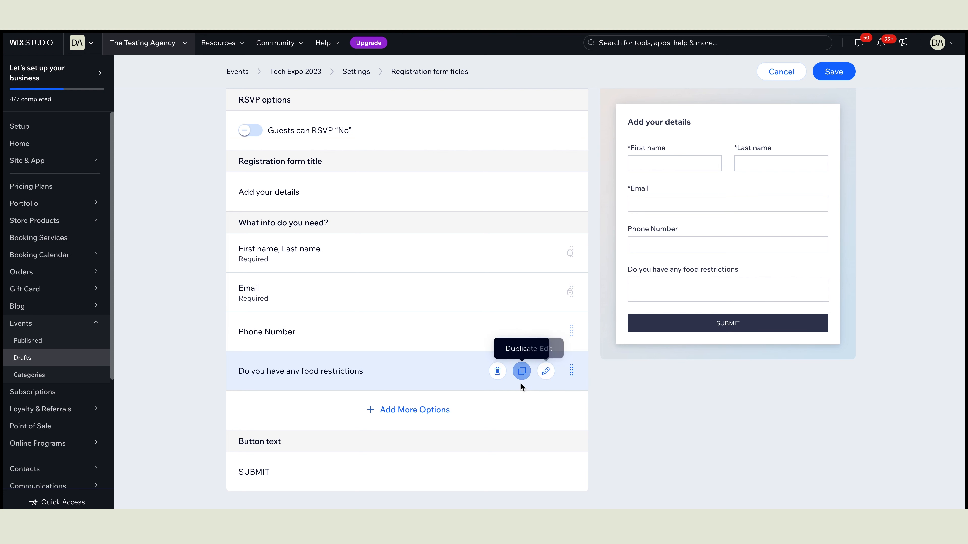
Step: Add a custom question 'What is your preferred dessert?' with Multiple Choice response type
click(442, 415)
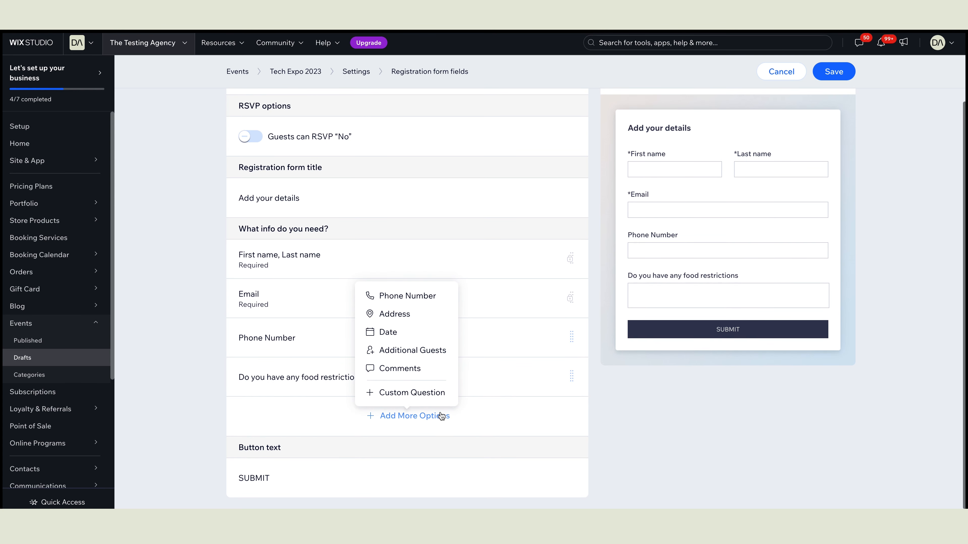
click(435, 398)
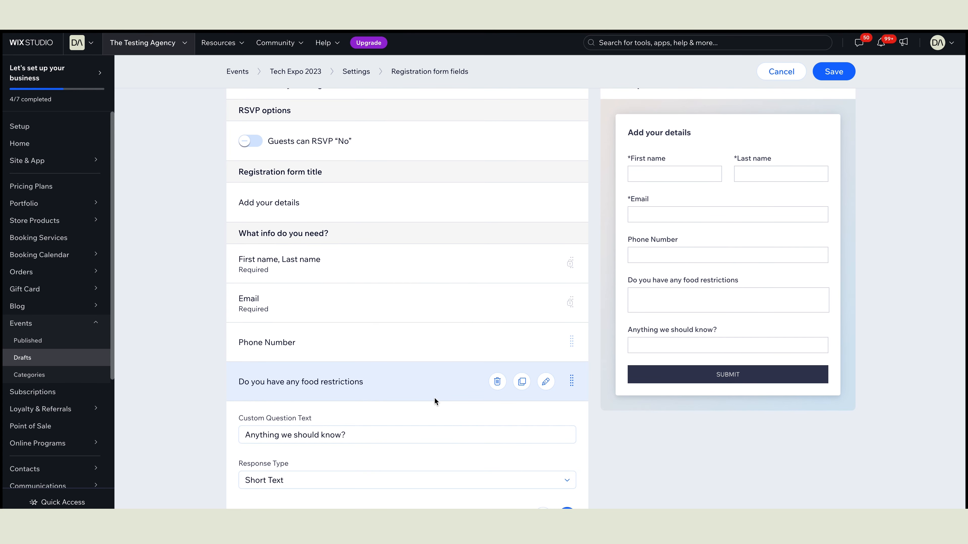
triple_click(375, 366)
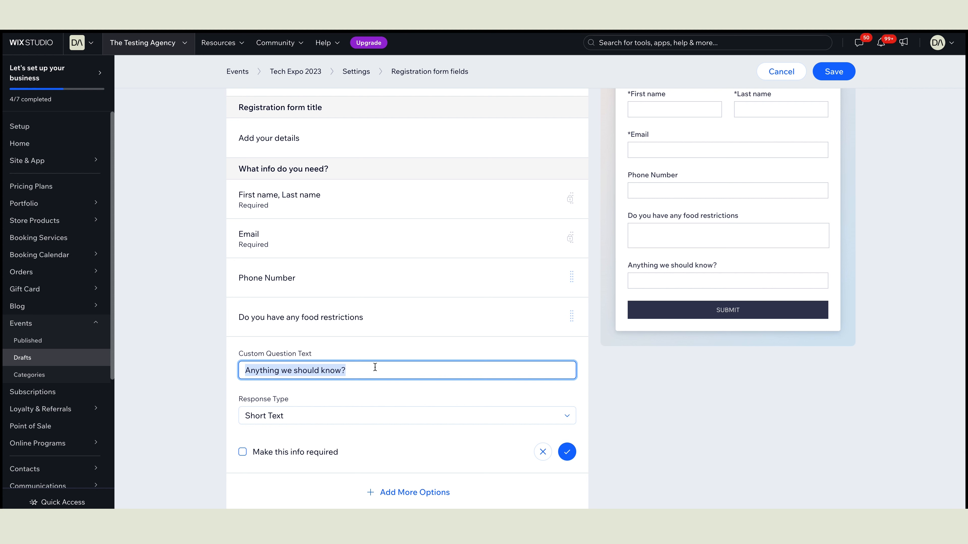
text(What is your preferred dessert?)
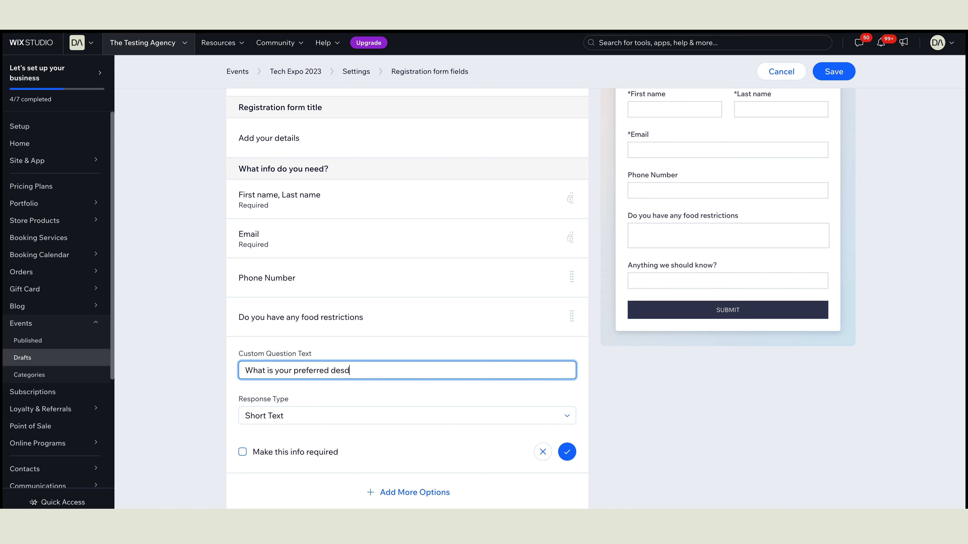
click(380, 415)
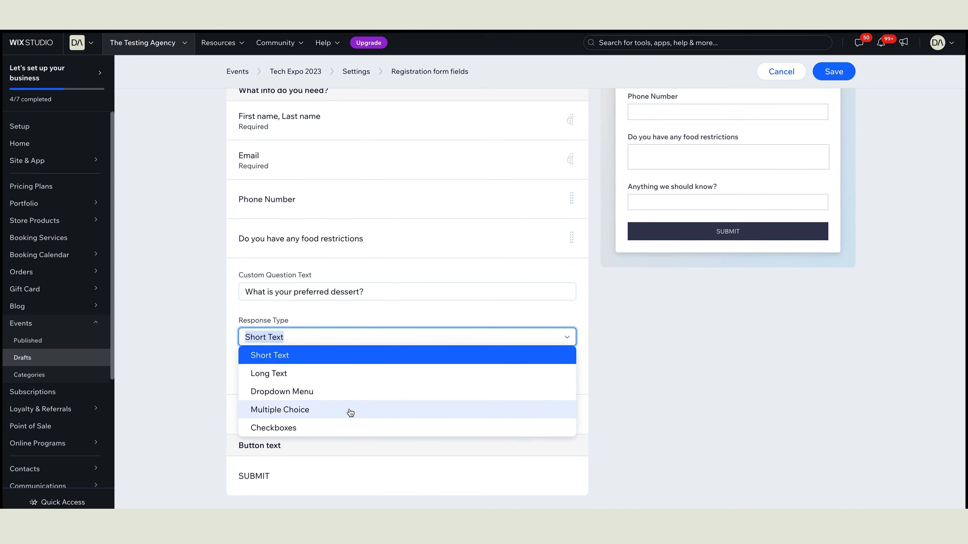
click(333, 411)
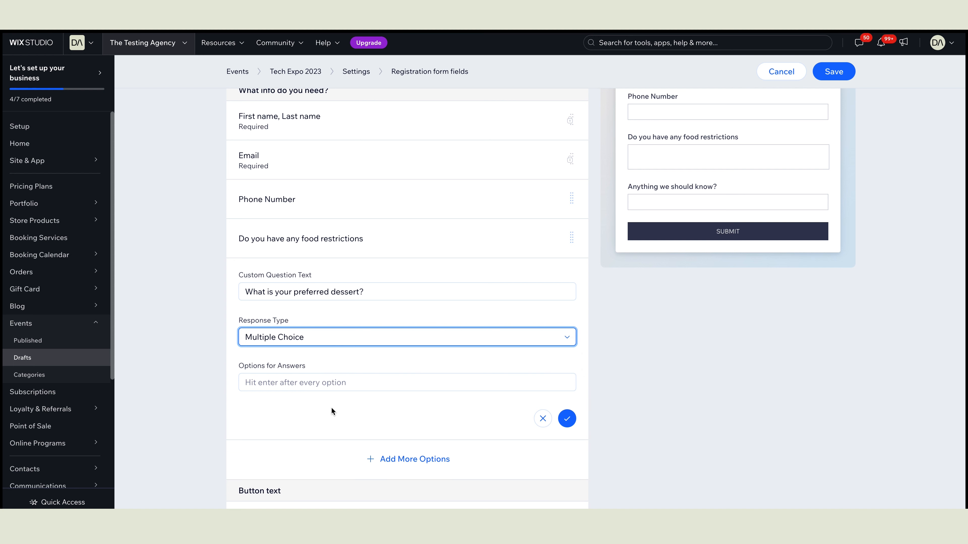
Step: Enter the answer options Cake, Ice Cream and Fruit and confirm the question
click(343, 381)
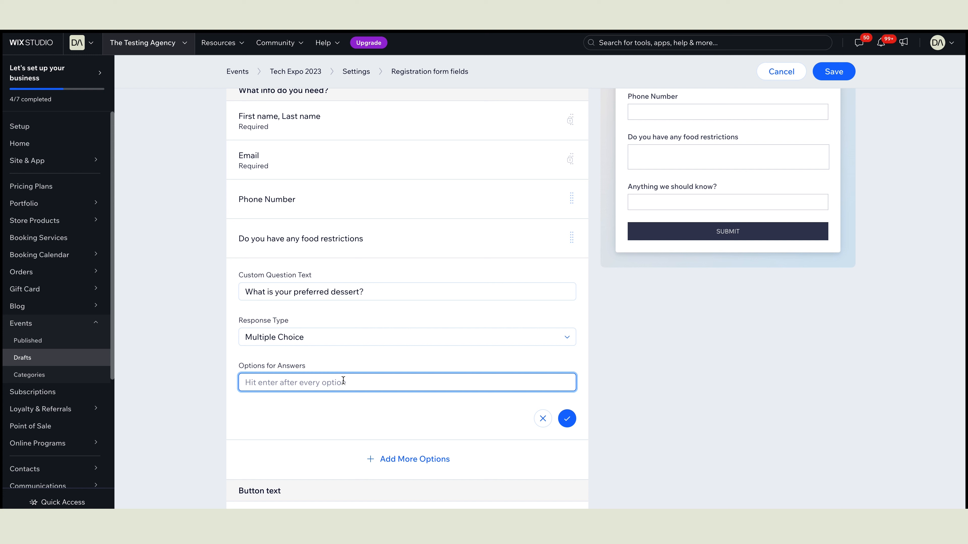
text(Cake)
key(Return)
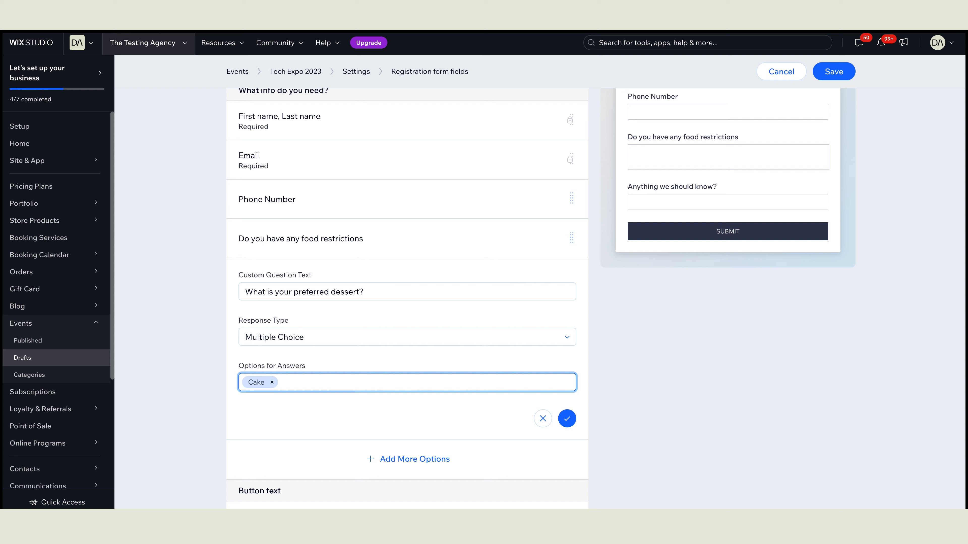
text(Ice Cream)
key(Return)
text(Fruit)
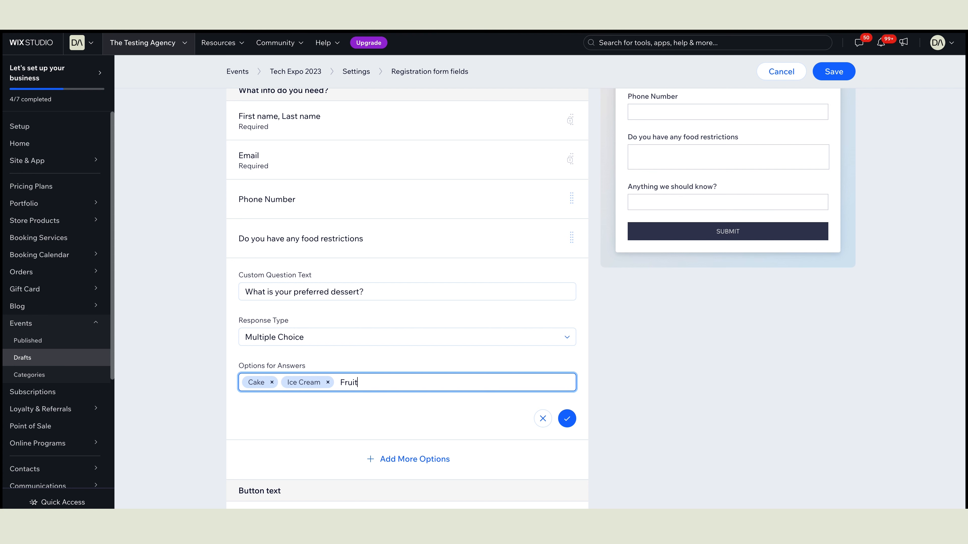
key(Return)
click(562, 422)
scroll(695, 396, up, 3)
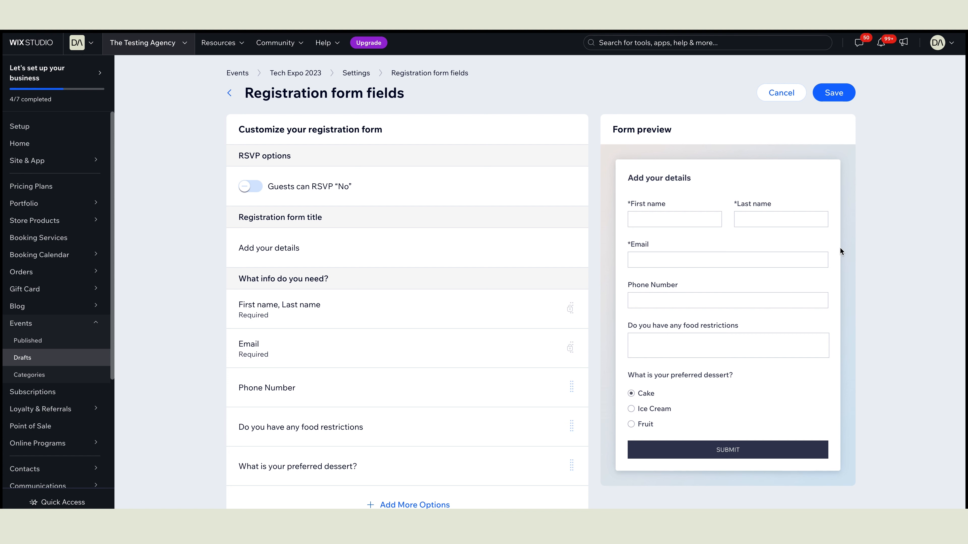
Step: Save the registration form fields, then save the default thank-you message unchanged
click(828, 98)
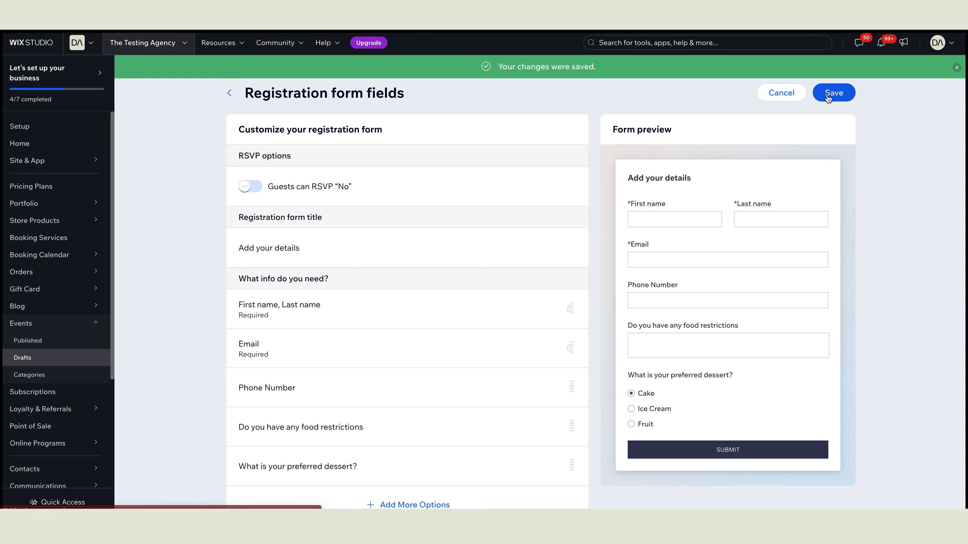
scroll(711, 299, down, 3)
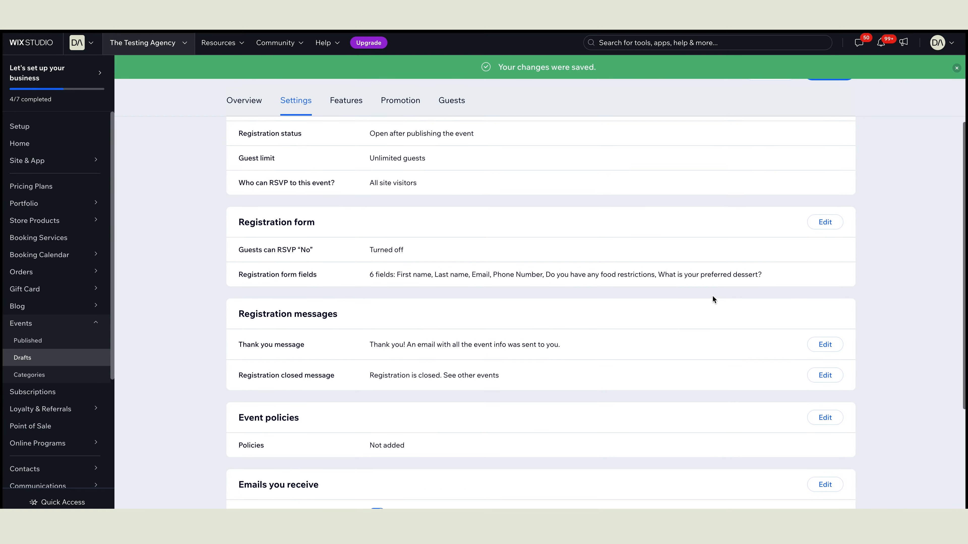
scroll(712, 296, down, 1)
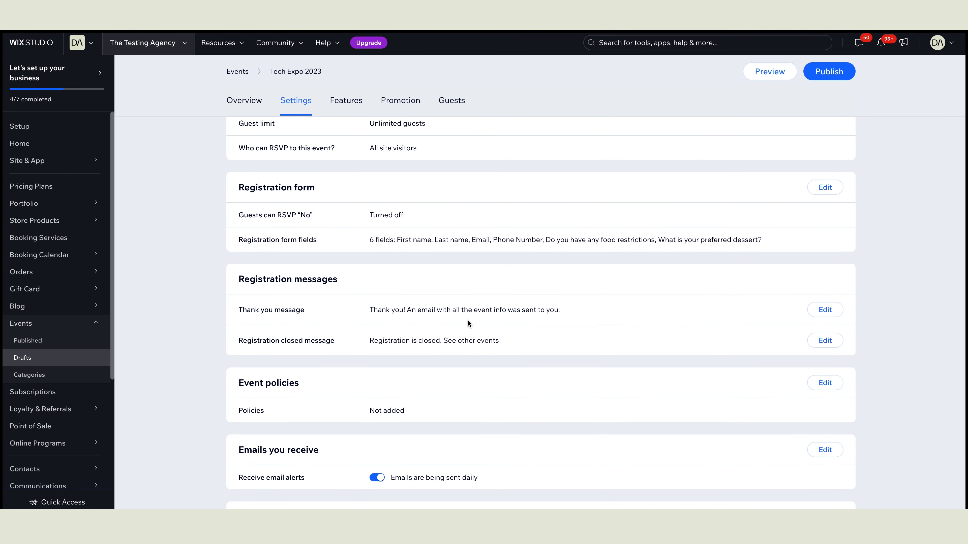
click(825, 309)
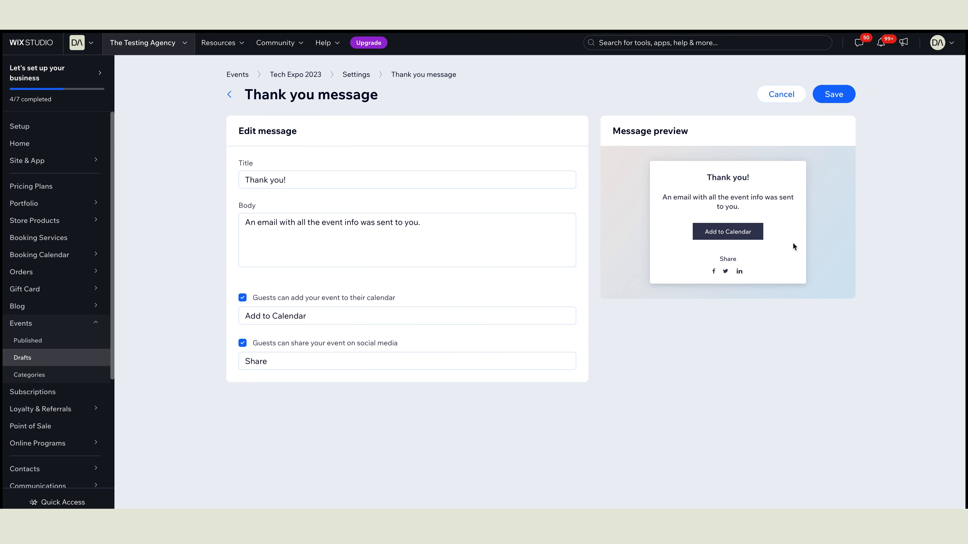
click(441, 223)
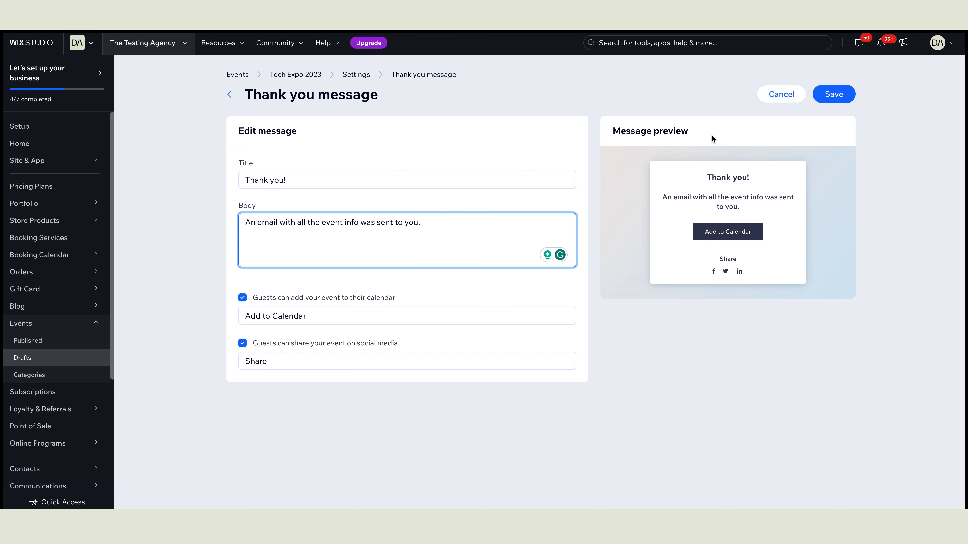
click(837, 95)
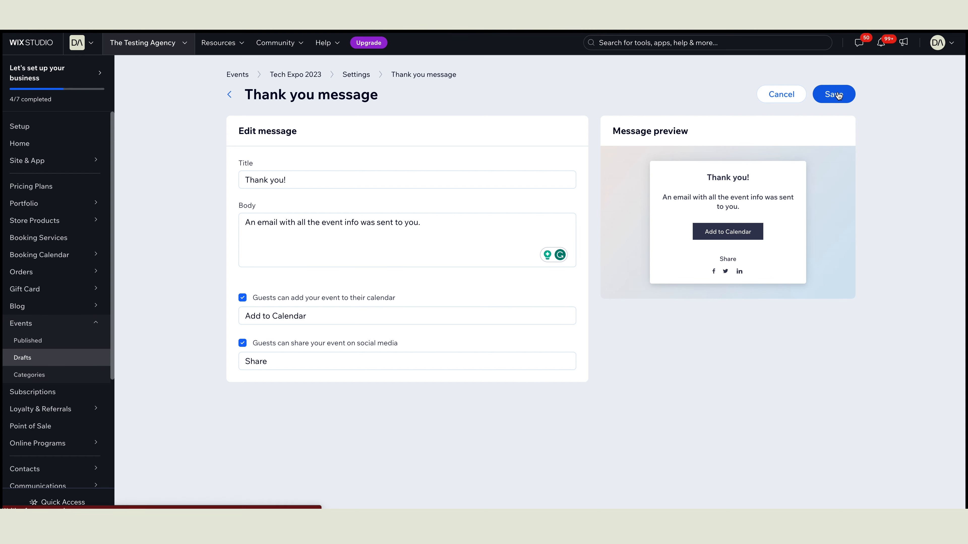
scroll(837, 314, down, 2)
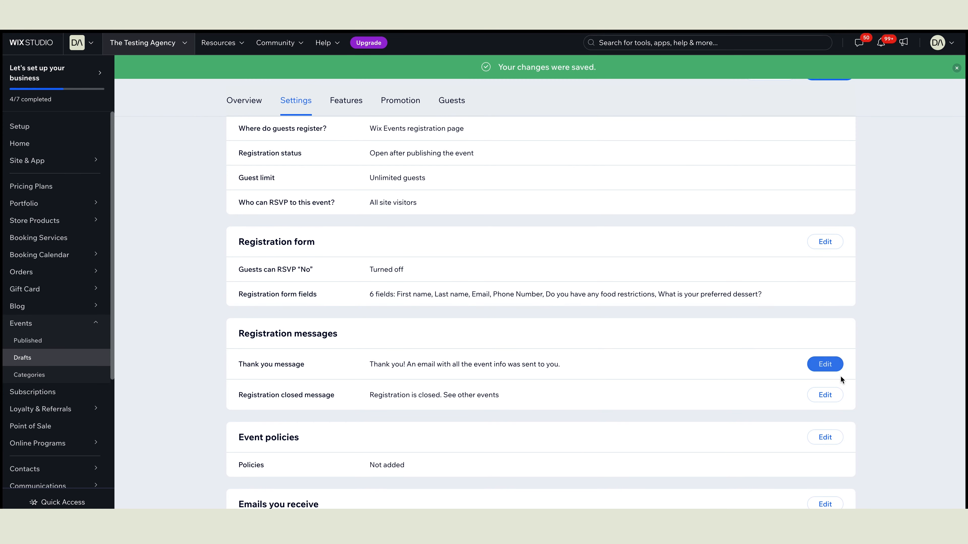
click(826, 395)
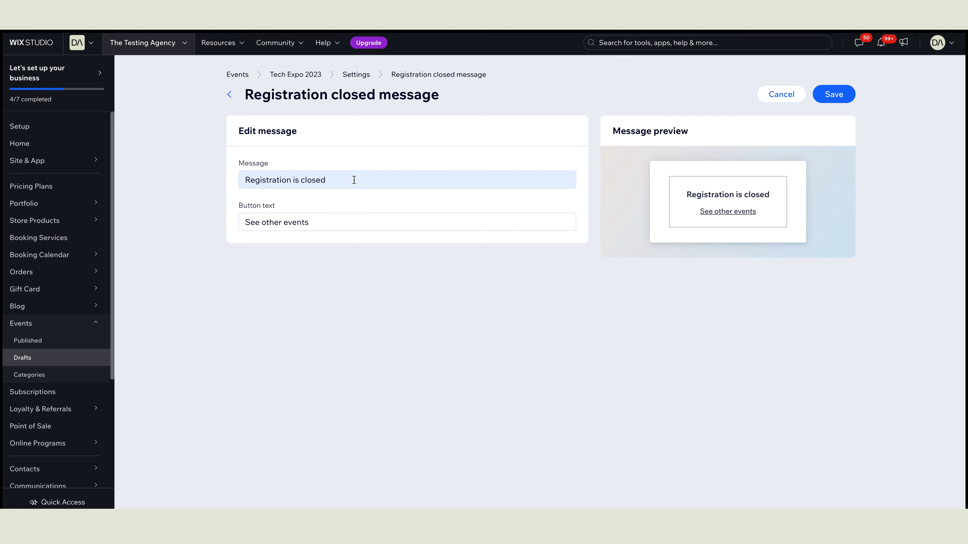
click(794, 95)
scroll(801, 226, down, 5)
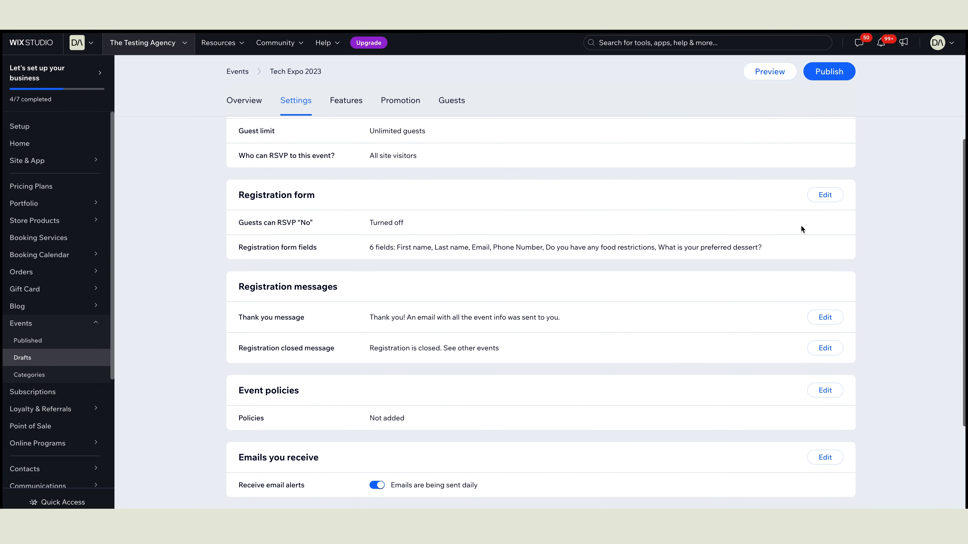
scroll(692, 266, up, 1)
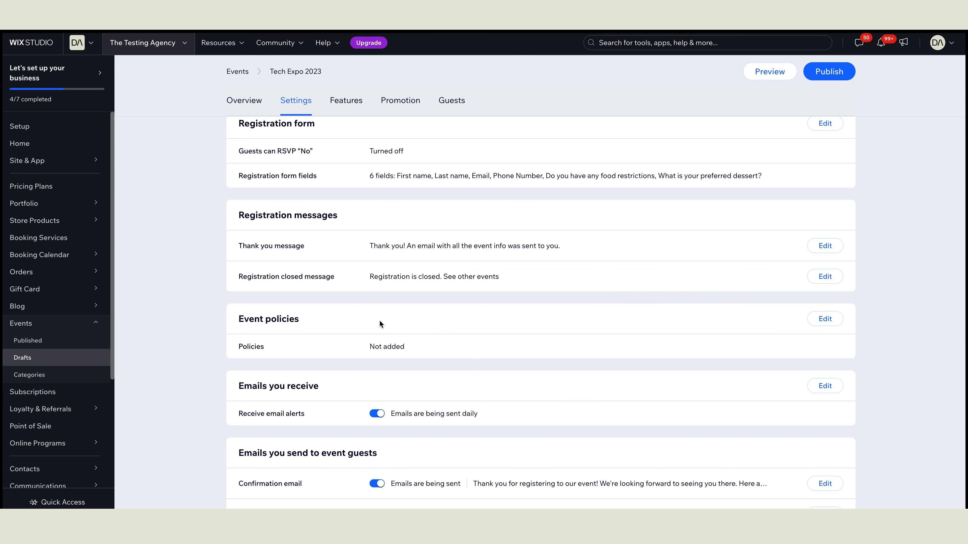
click(812, 320)
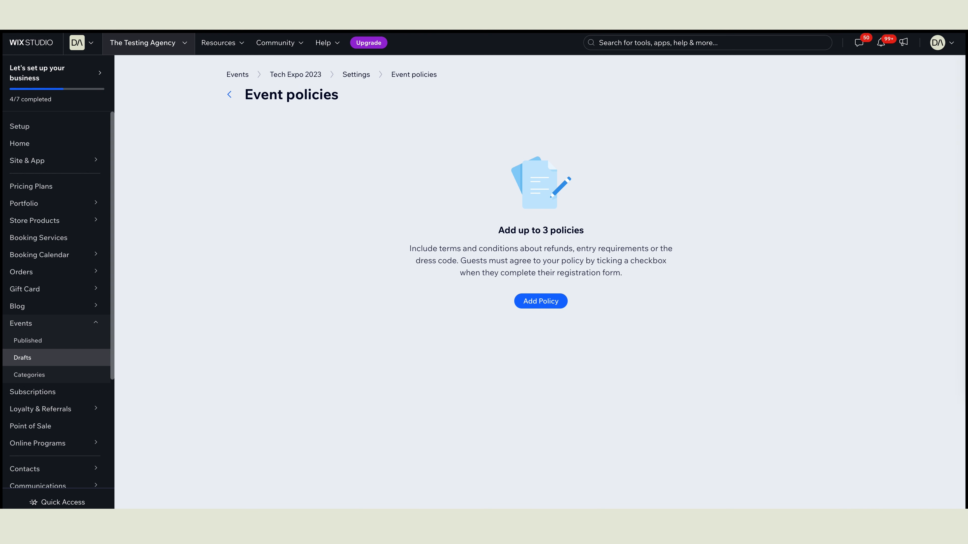
Step: Create a 'Cancellation Policy' event policy with the pasted refund and fee text
click(540, 301)
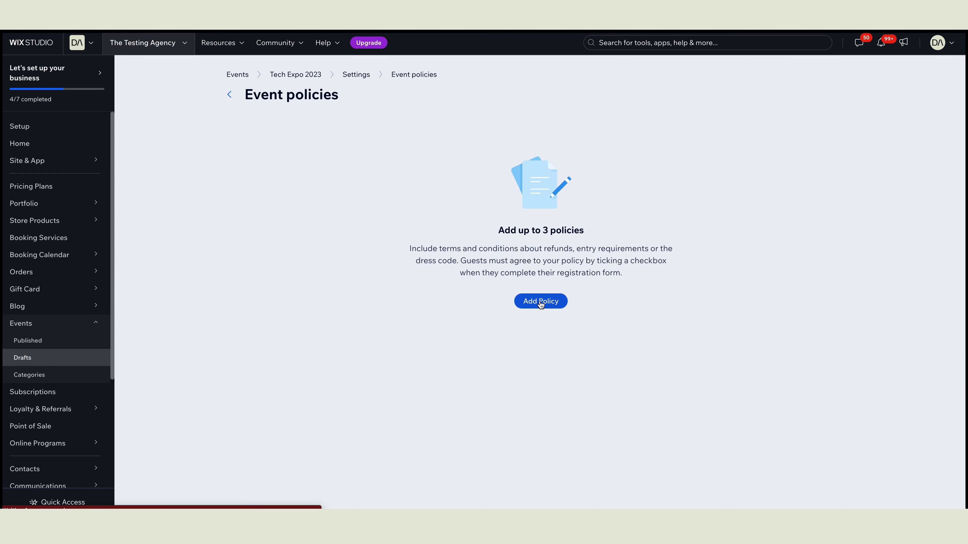
click(455, 180)
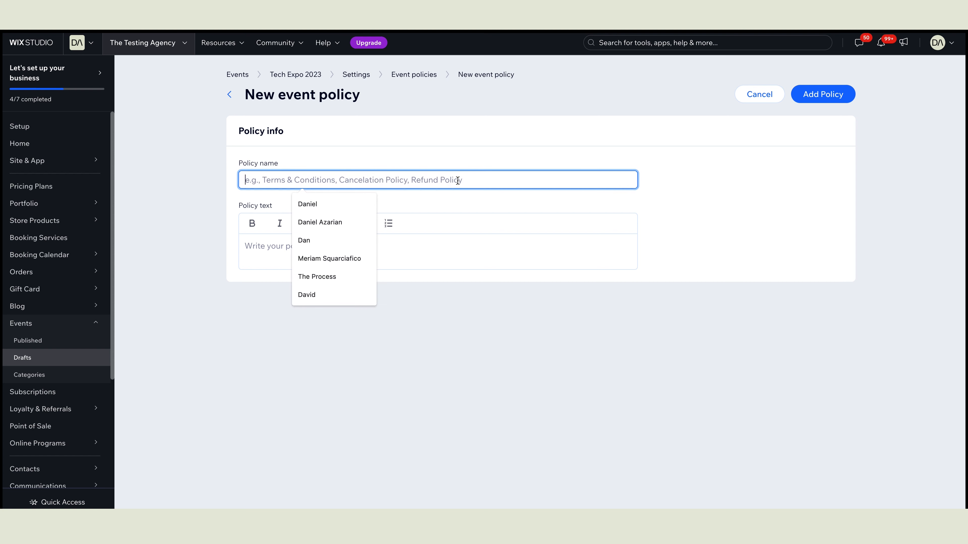
text(Cancellation Policy)
click(680, 172)
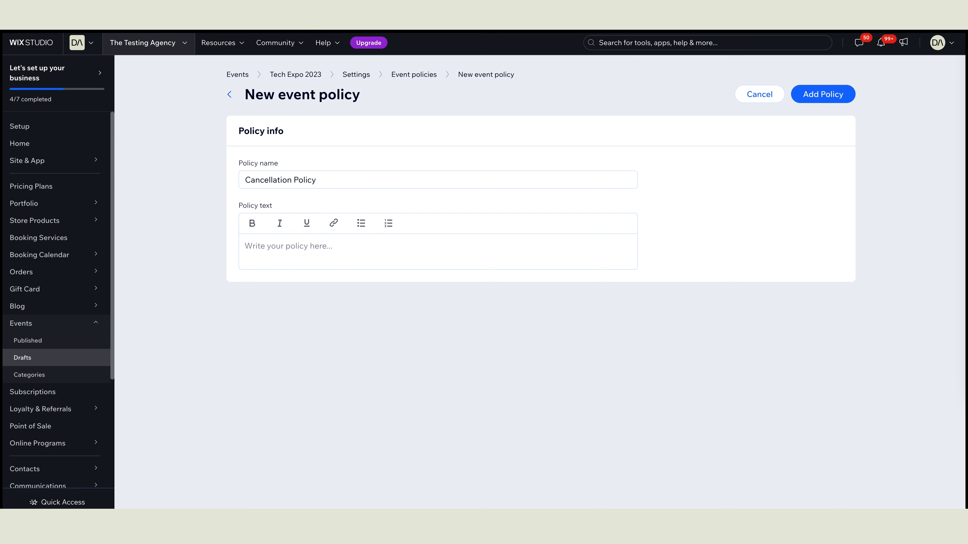
click(457, 250)
text(Cancellations made 7 days or more in advance of the event date, will receive a 100% refund. Cancellations made within 3 - 6 days will incur a 20% fee. Cancellations made within 48 hours to the event will incur a 30% fee. I understand that I am holding a spot so reservations for this event are nonrefundable)
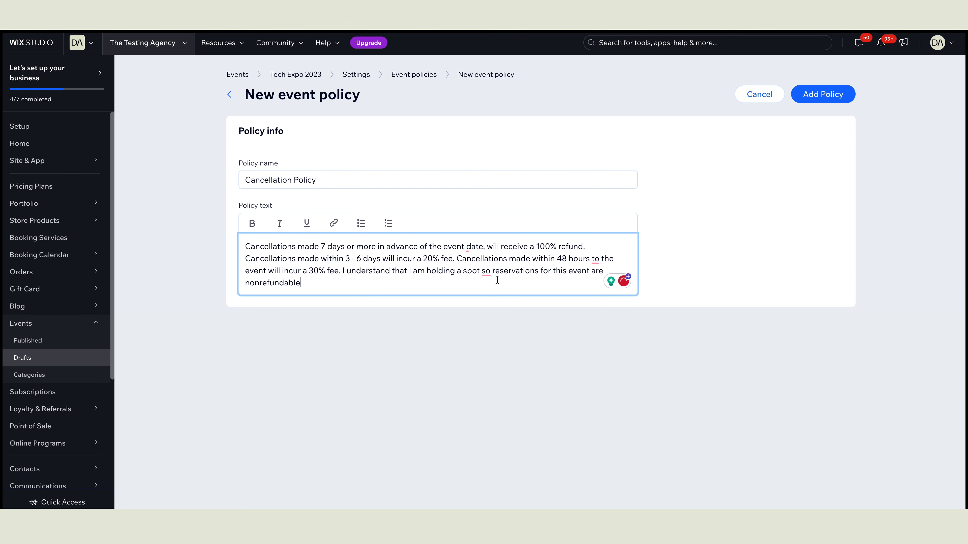
click(816, 101)
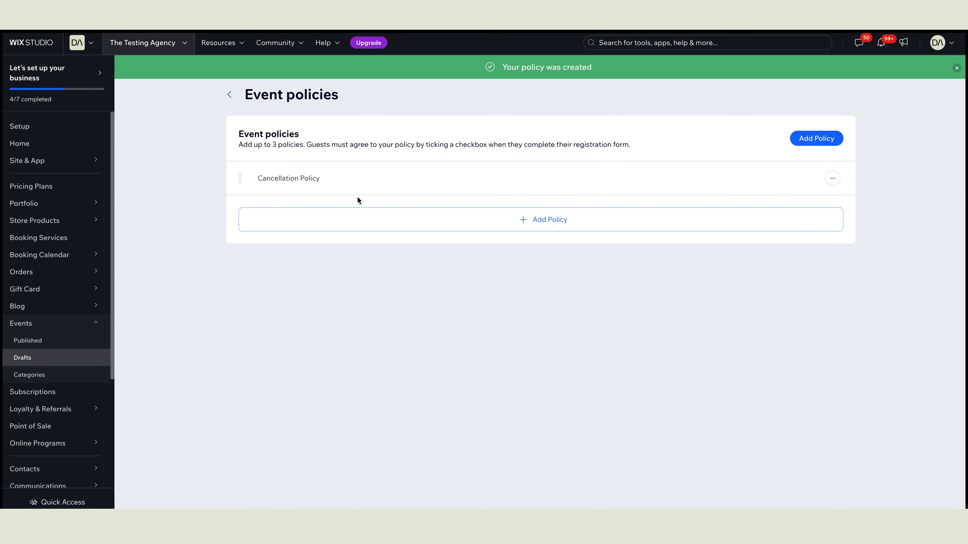
mouse_move(348, 186)
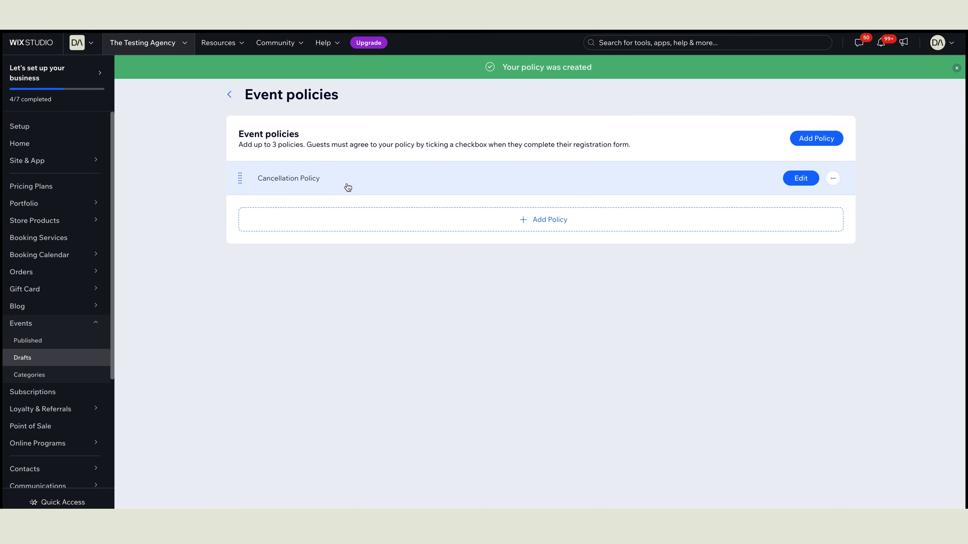
click(229, 94)
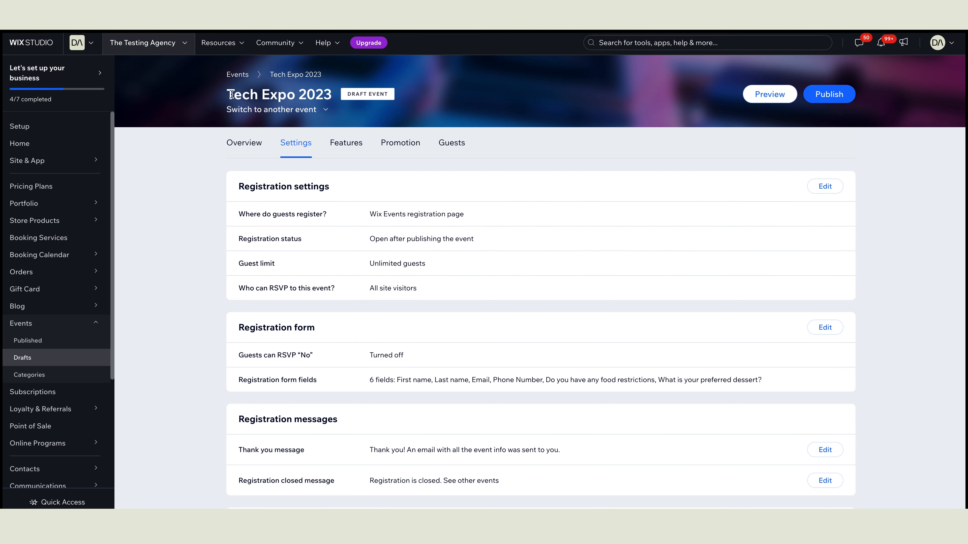
Step: Open the Confirmation email editor and leave it without saving any changes
scroll(311, 226, down, 2)
scroll(310, 229, down, 5)
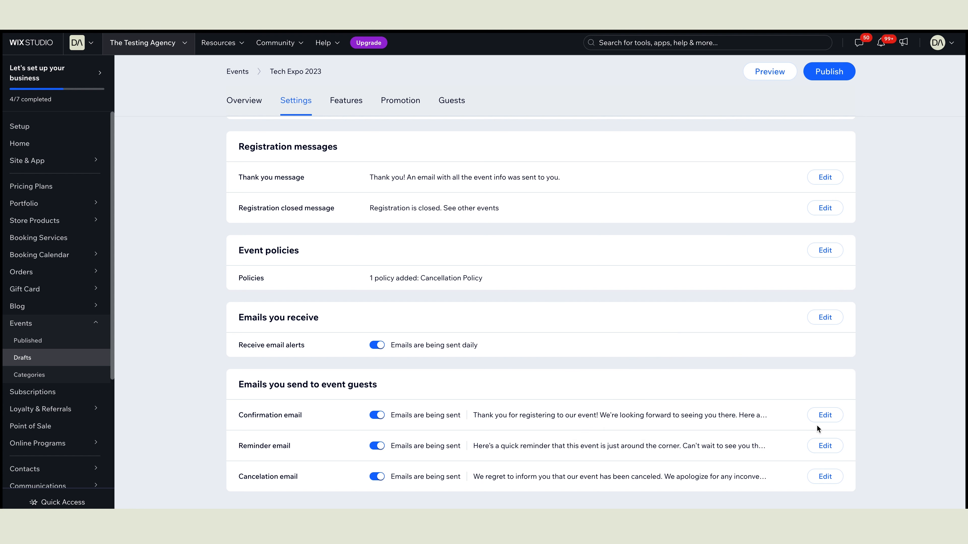
click(824, 416)
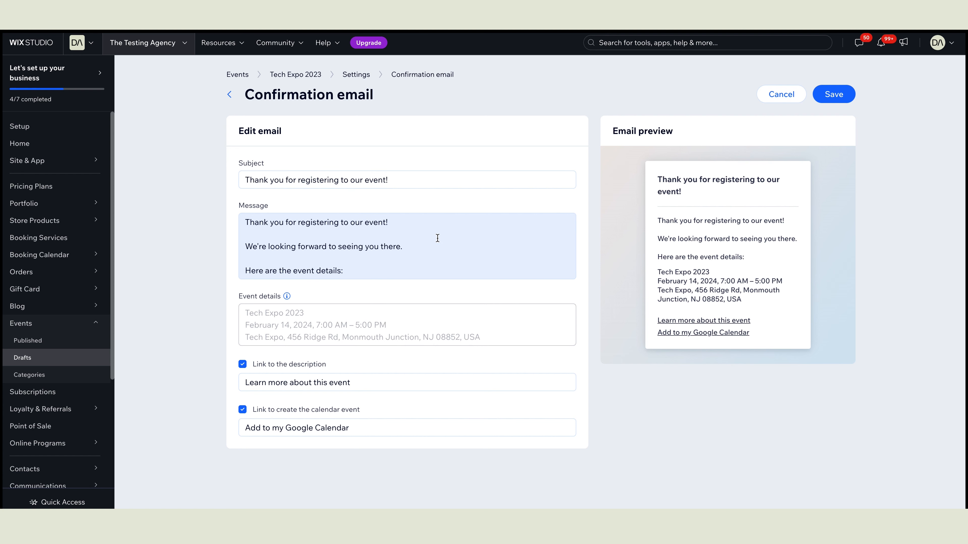
click(781, 94)
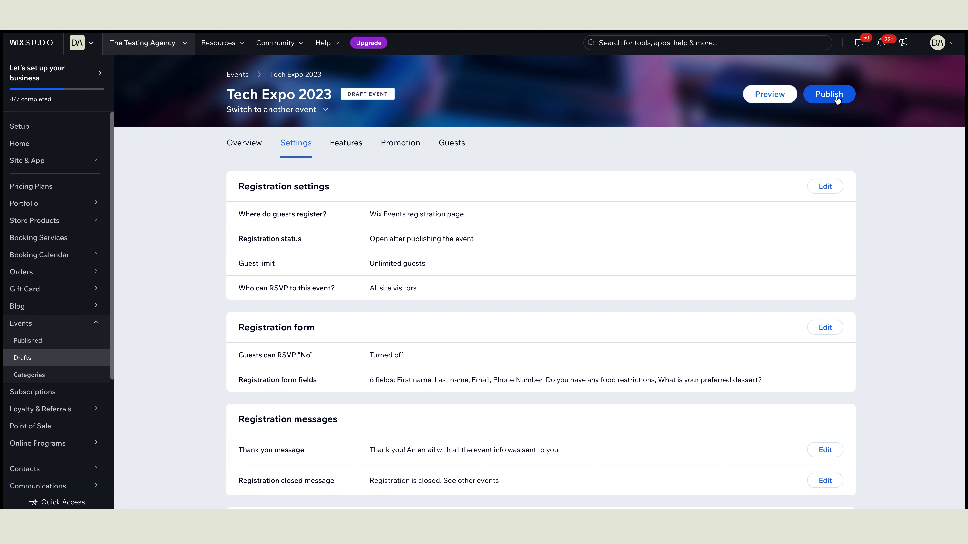
Step: Publish Tech Expo 2023, then view its live event page with Read More expanded
click(829, 94)
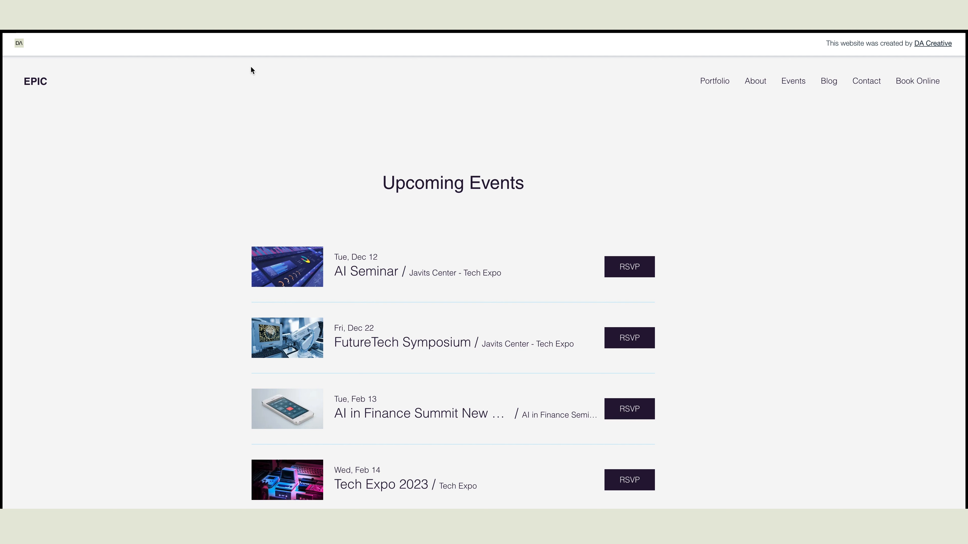
scroll(301, 101, down, 3)
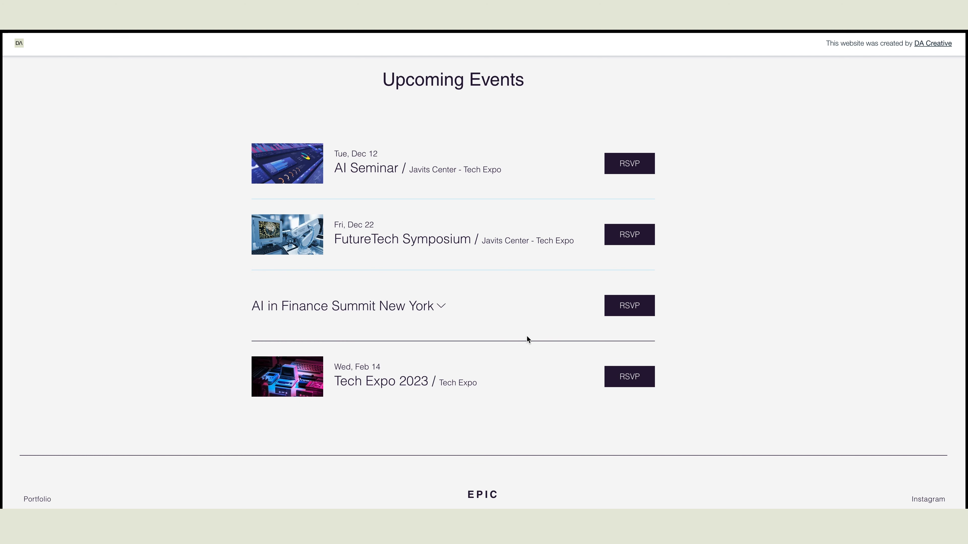
click(355, 377)
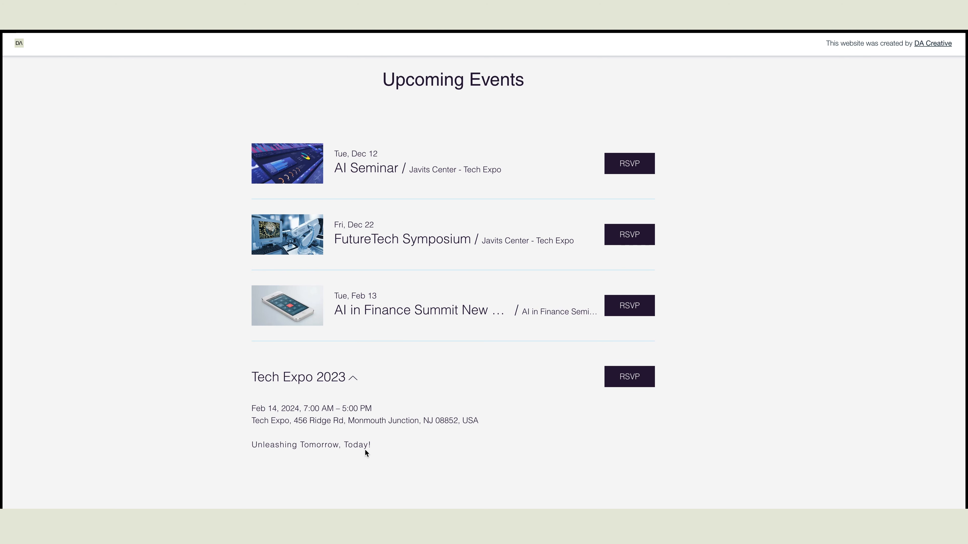
click(628, 378)
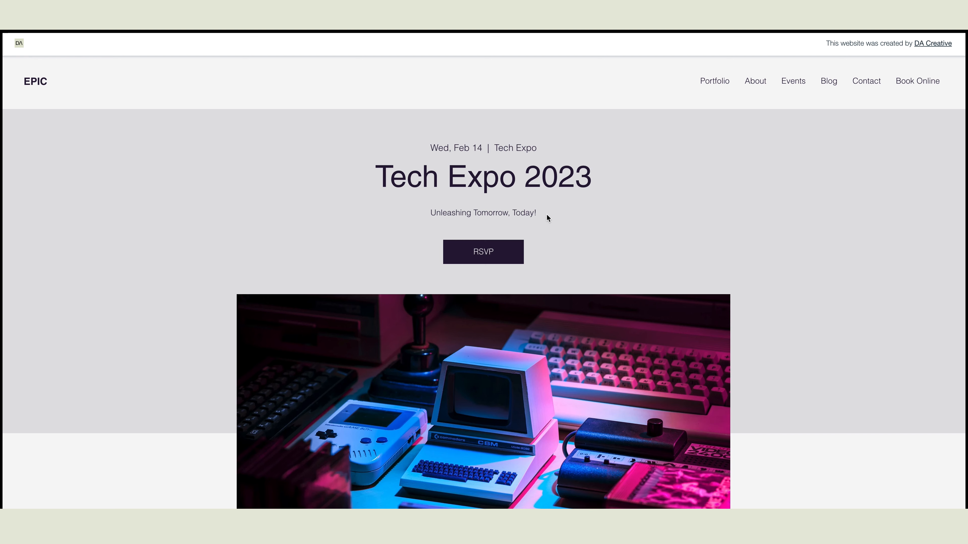
scroll(575, 241, down, 9)
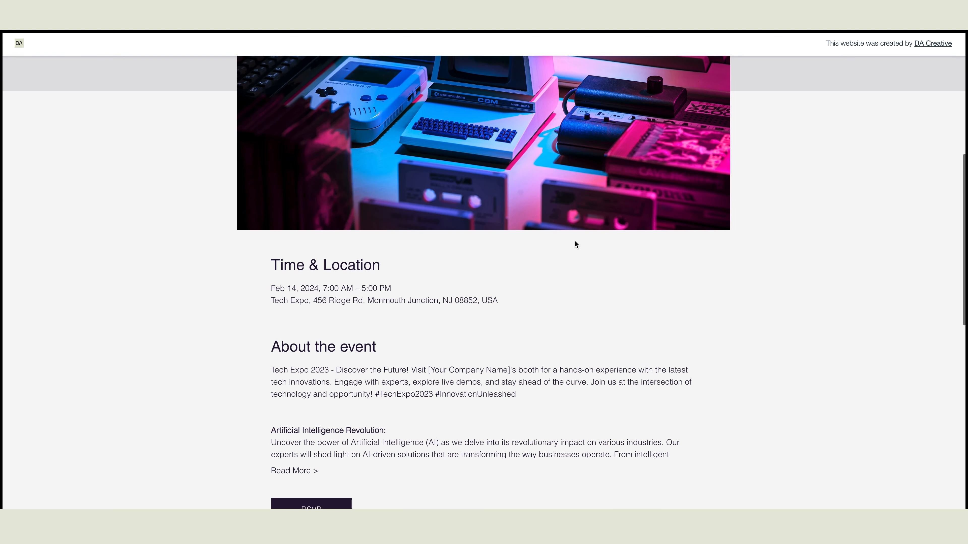
scroll(500, 267, down, 5)
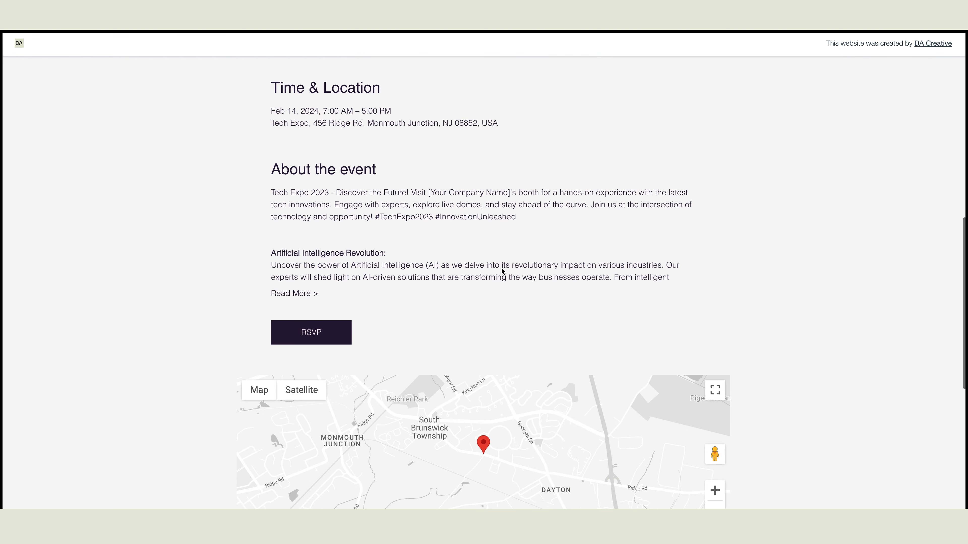
click(314, 292)
scroll(437, 277, down, 3)
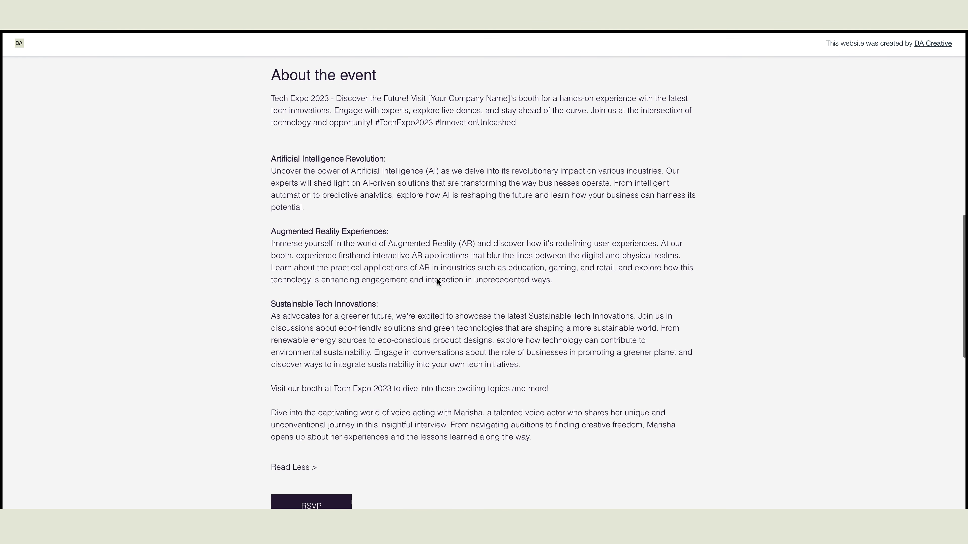
scroll(437, 279, down, 10)
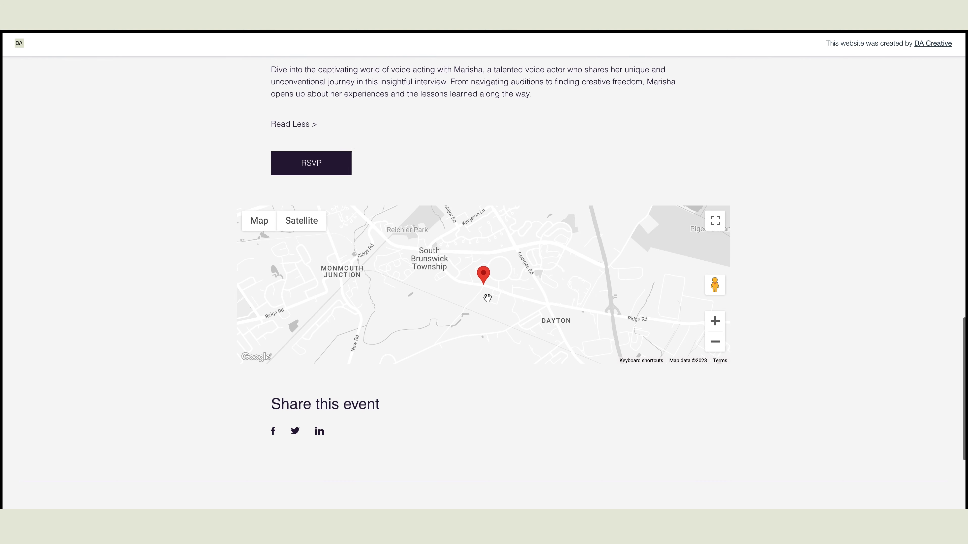
scroll(496, 293, up, 4)
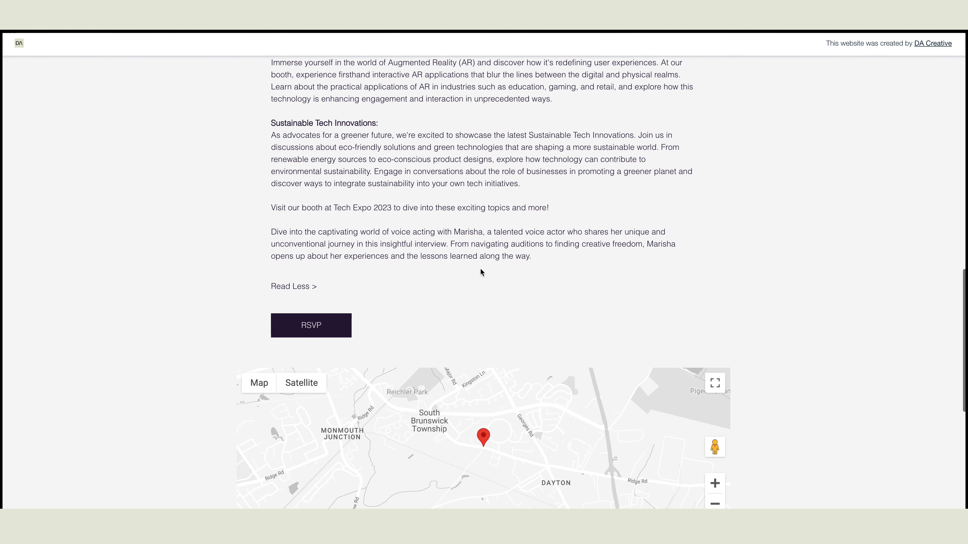
Step: Fill the RSVP form with guest name, email, phone, 'No' food restrictions and Ice Cream dessert
click(341, 332)
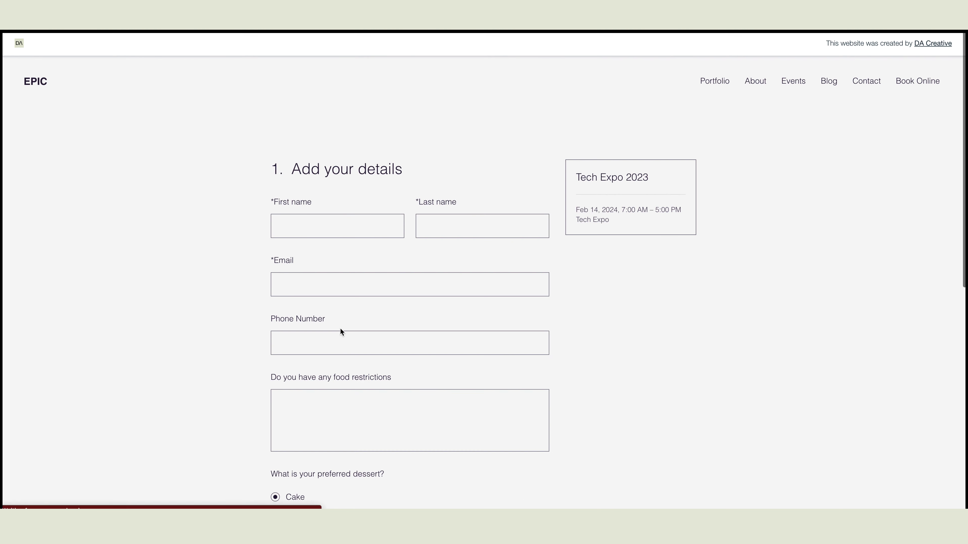
click(342, 225)
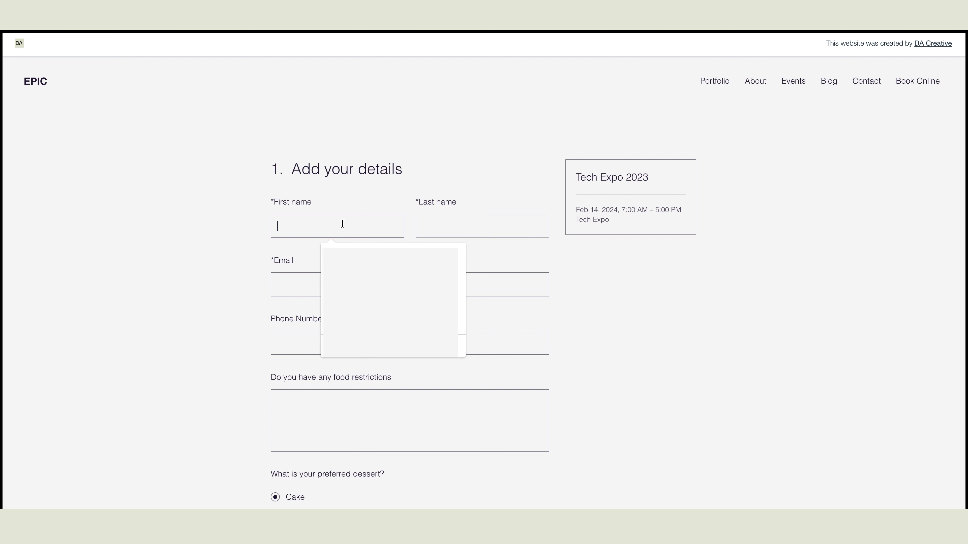
text(John)
key(Tab)
text(Smith)
key(Tab)
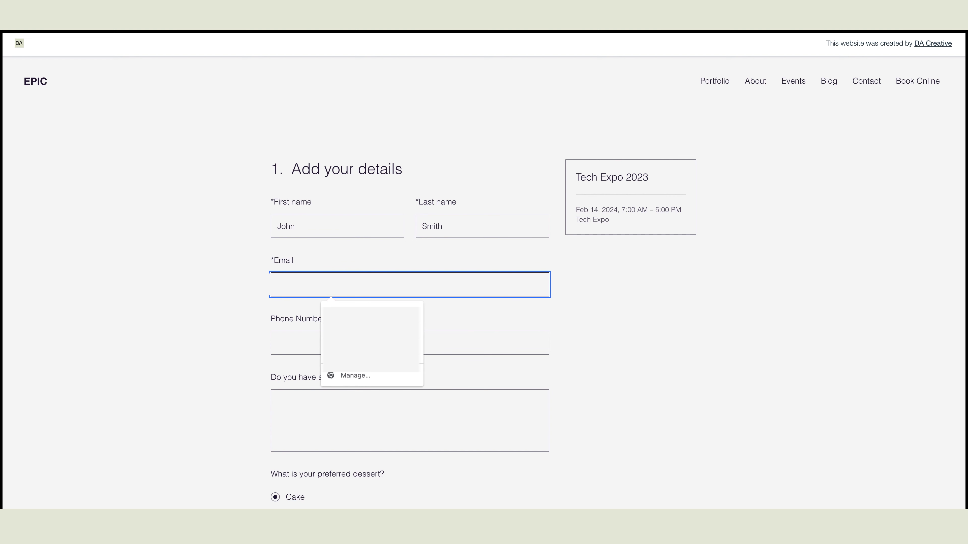
text(@gmail.com)
key(Tab)
text(212-555-1212)
key(Tab)
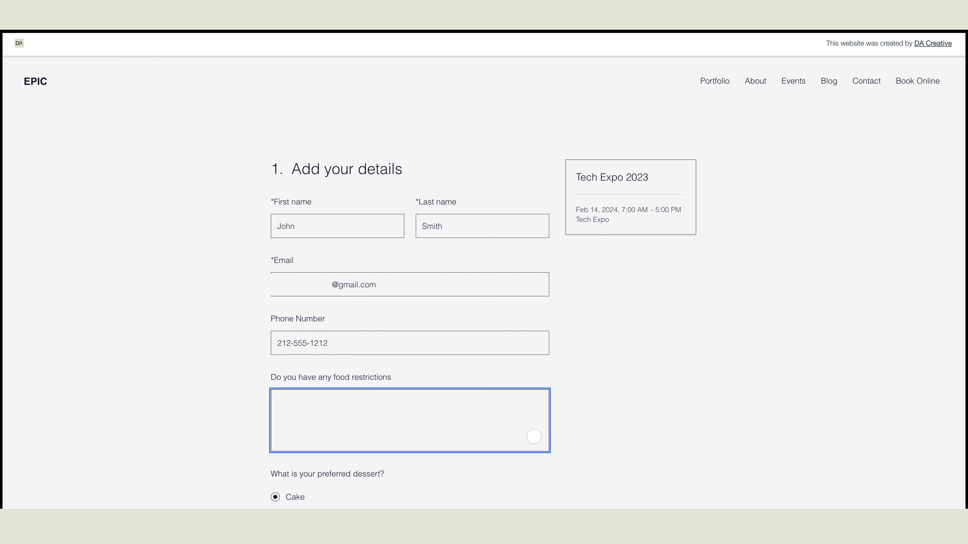
text(No)
scroll(341, 225, down, 5)
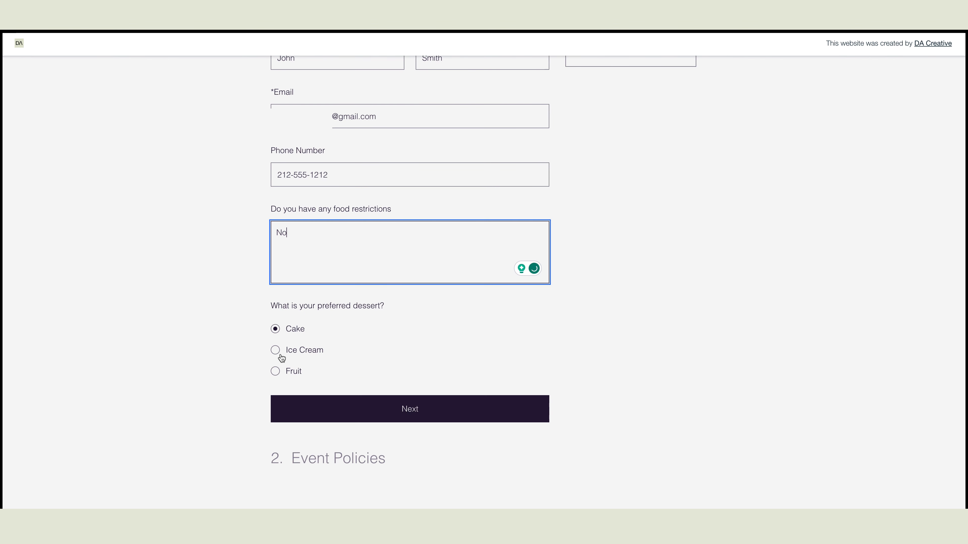
click(278, 354)
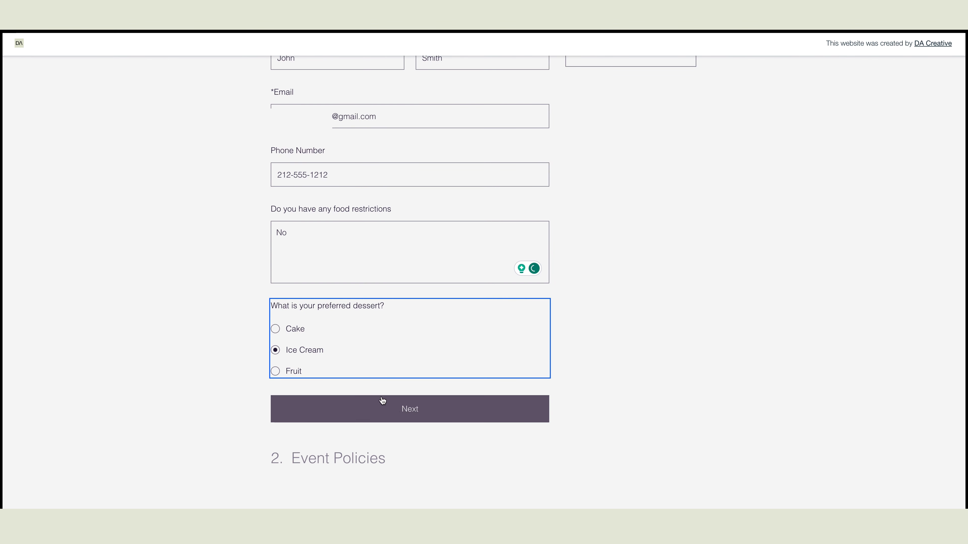
Step: Accept the cancellation policy and submit the RSVP
click(394, 408)
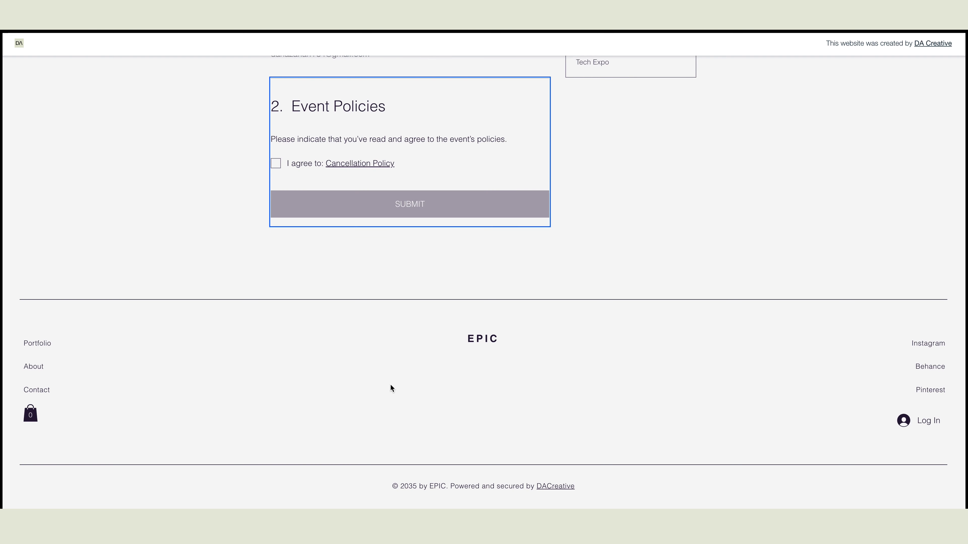
scroll(314, 179, up, 2)
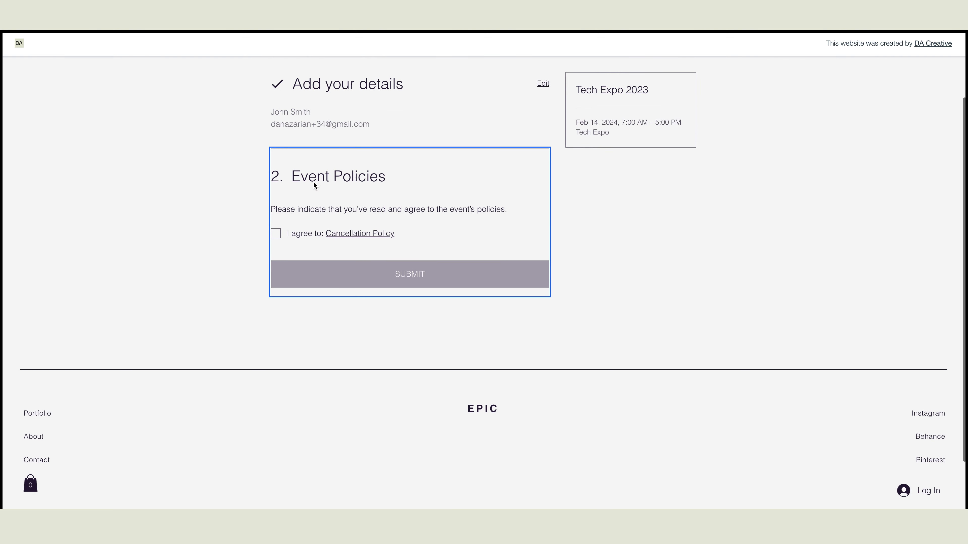
click(279, 239)
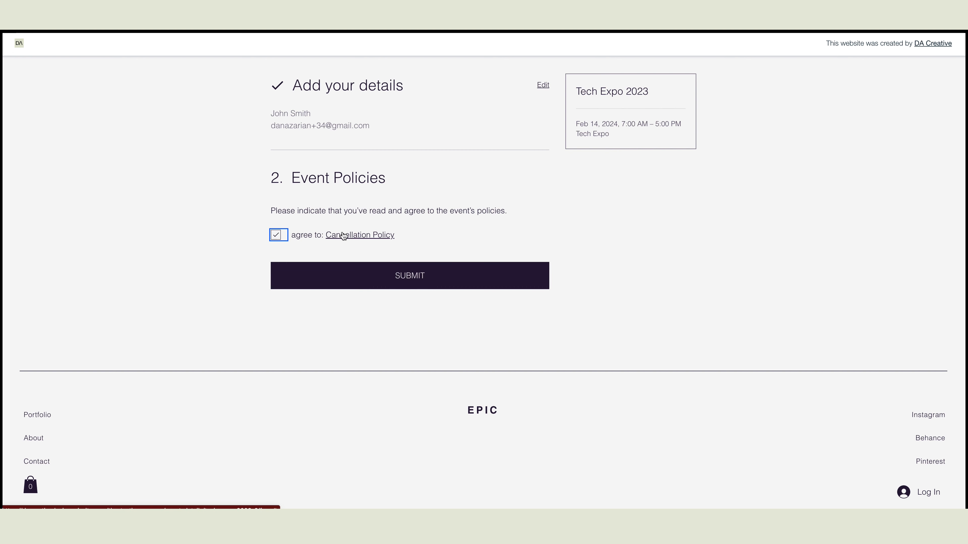
click(419, 275)
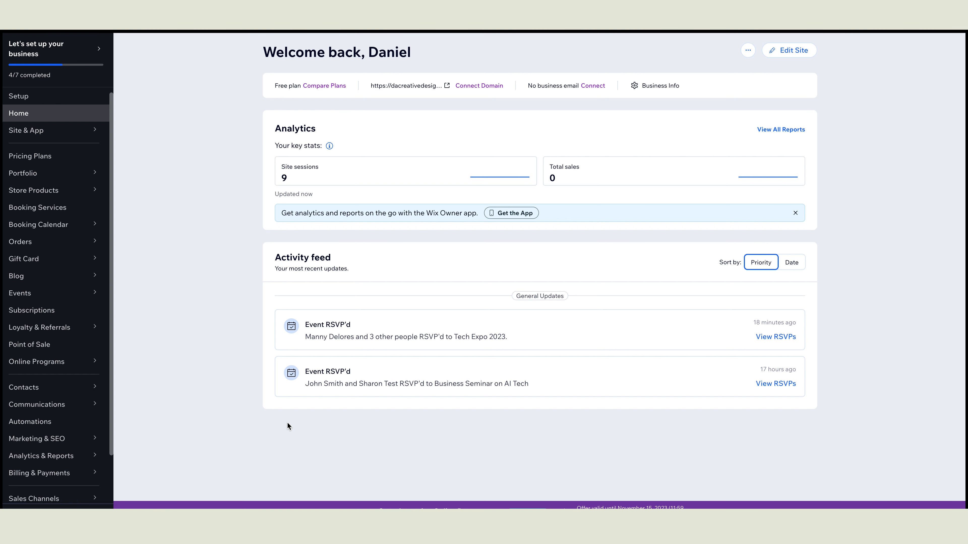
Step: From the Published events list, open the Tech Expo 2023 event overview via Manage
click(35, 293)
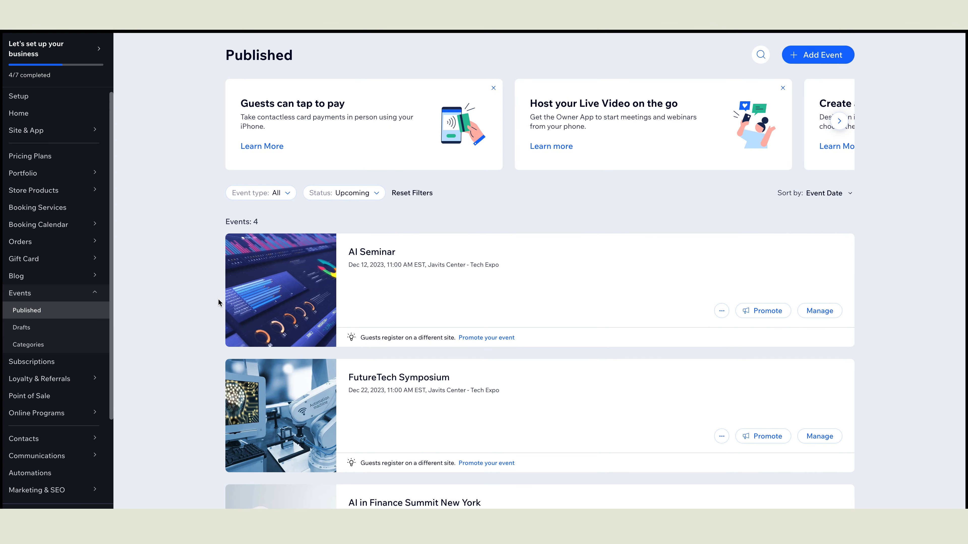
scroll(222, 300, down, 5)
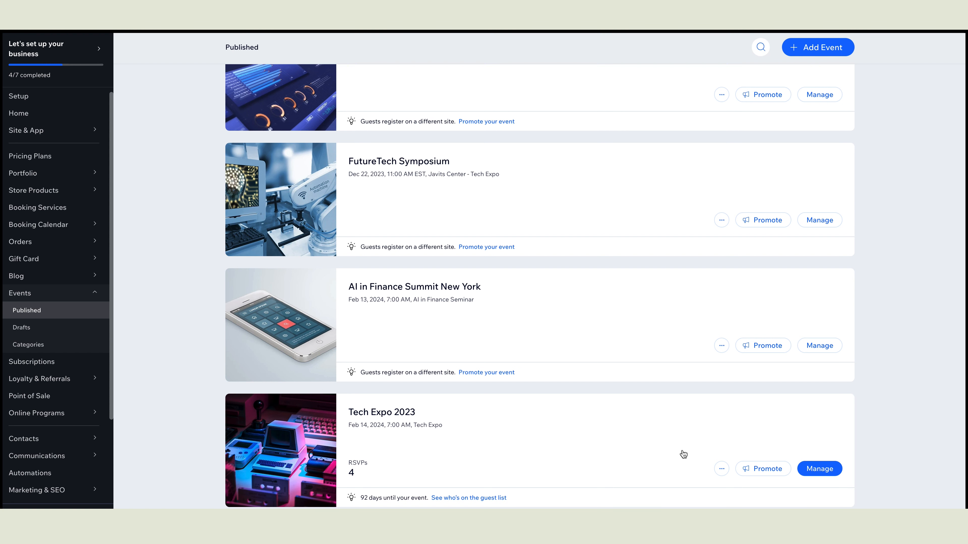
click(815, 468)
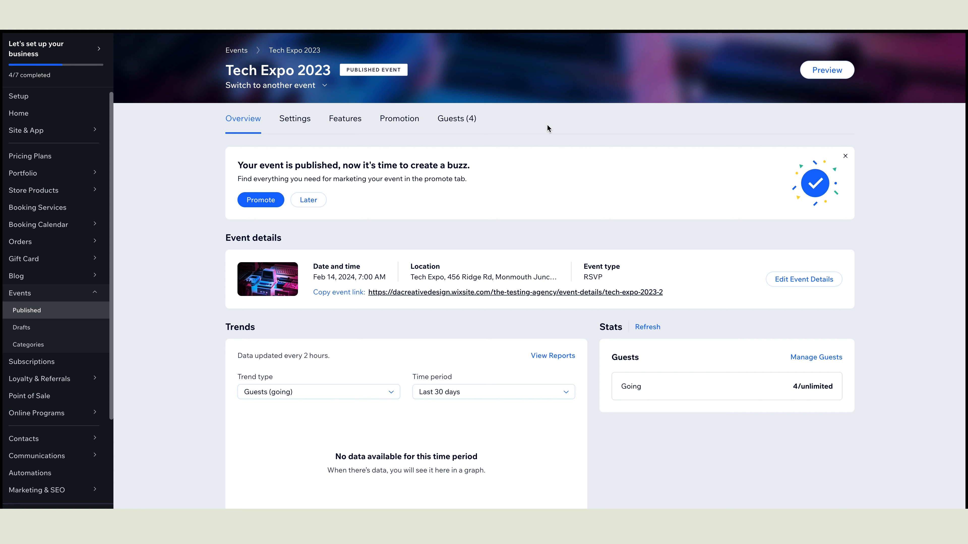
Step: On the Guests tab, switch the first guest to Not going, then move them to the Waitlist
click(459, 121)
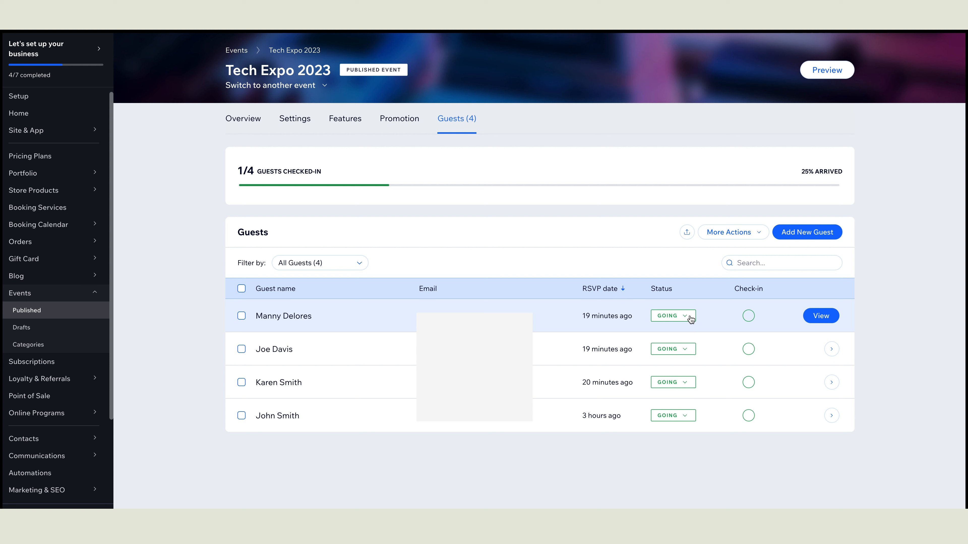
click(690, 319)
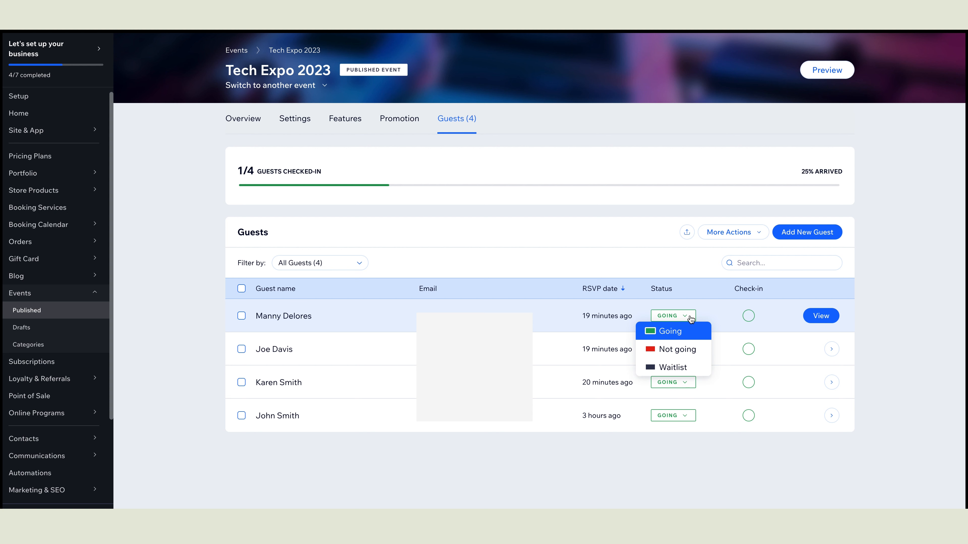
click(692, 352)
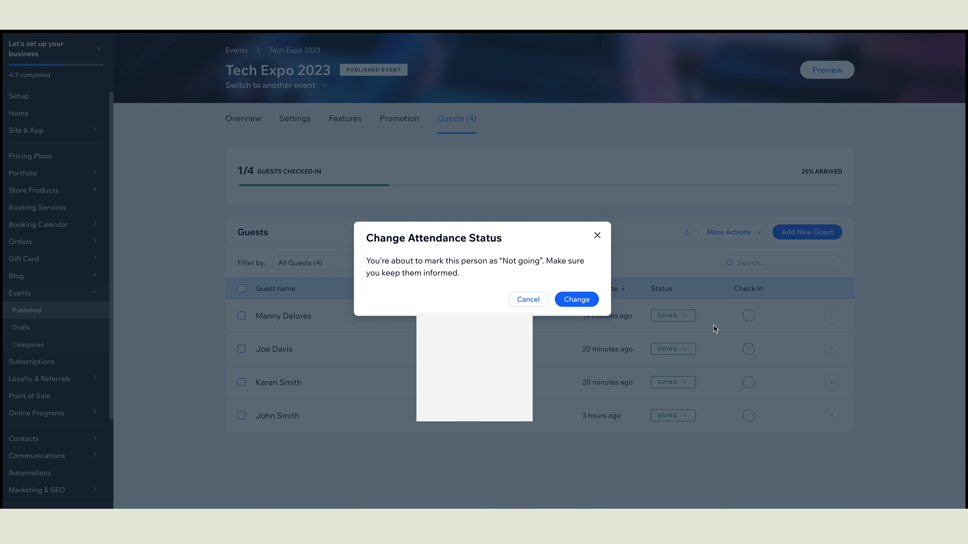
click(577, 301)
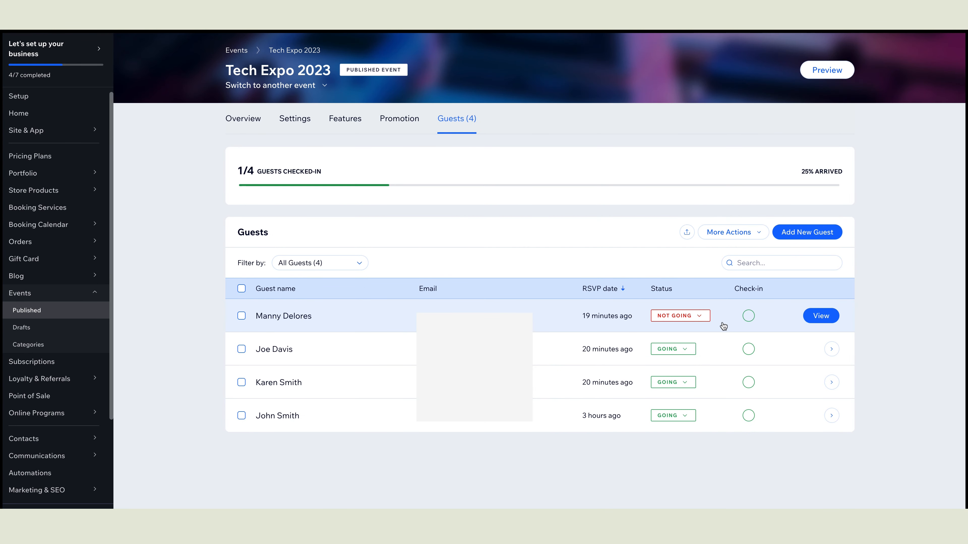
click(703, 319)
click(692, 370)
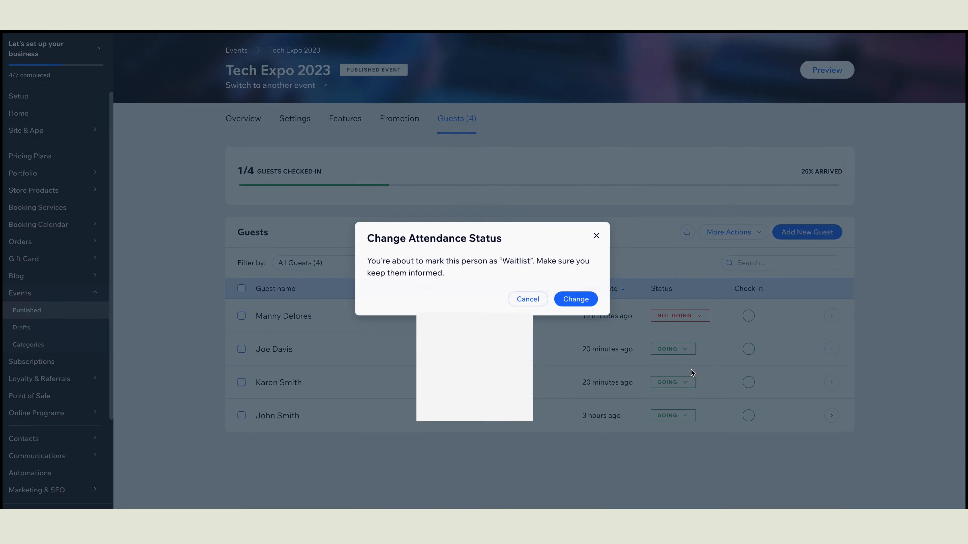
click(581, 300)
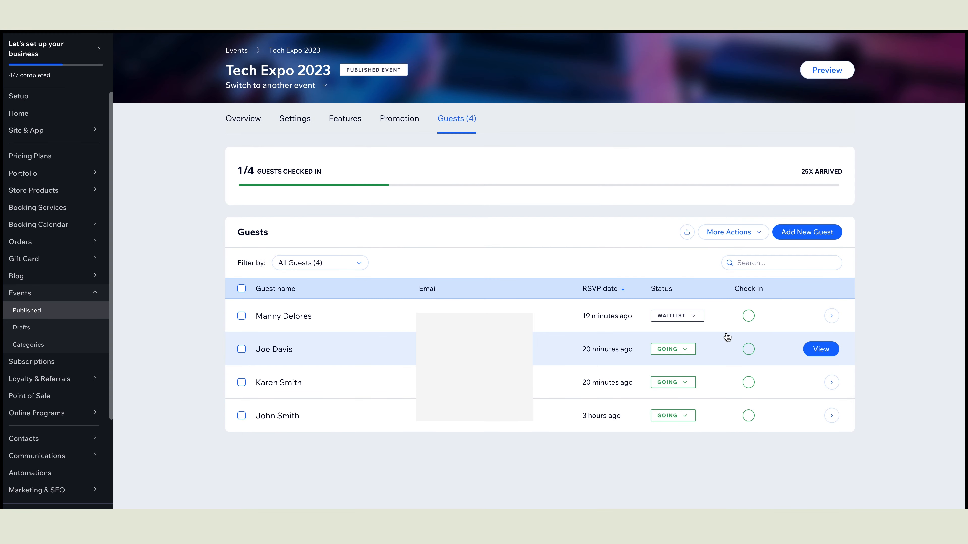
Step: Mark the waitlisted guest as Going and begin adding a new guest
click(694, 320)
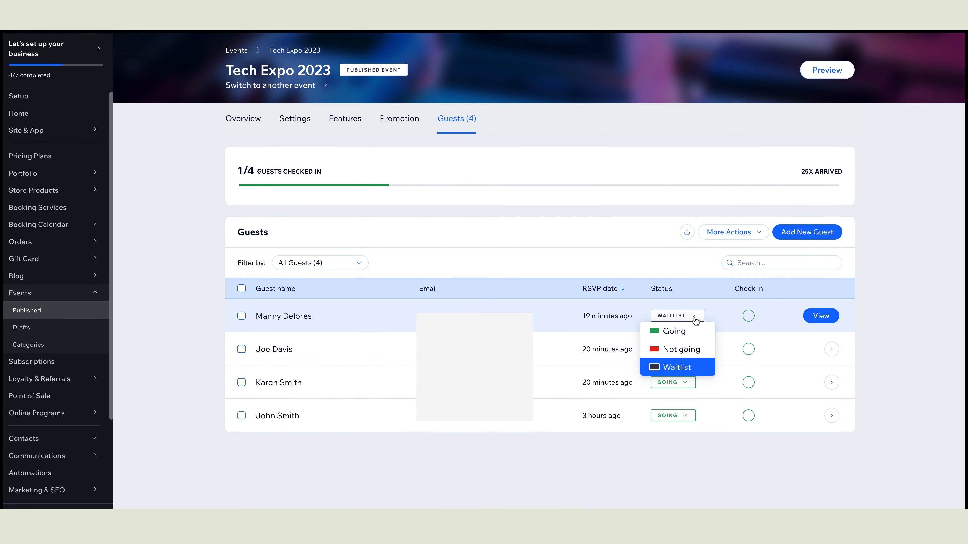
click(692, 331)
click(587, 300)
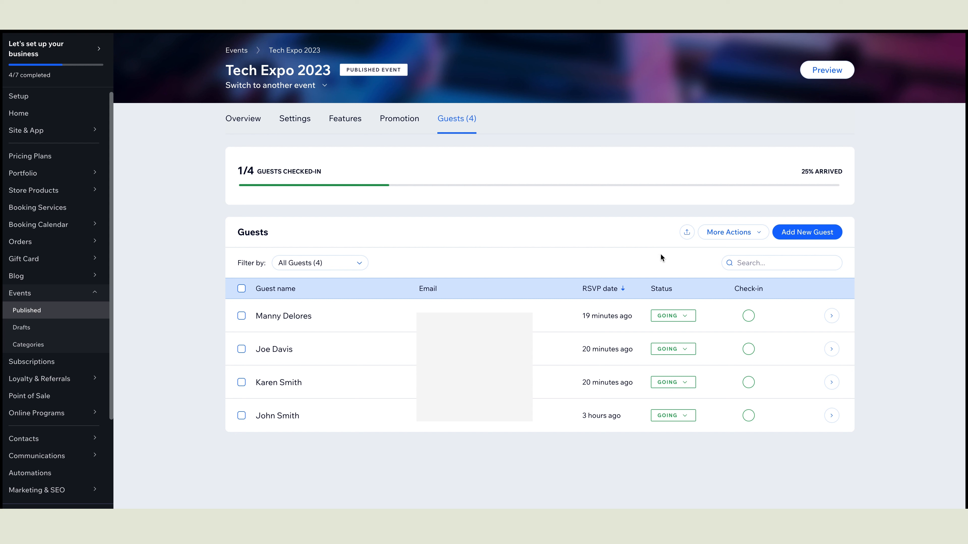
click(820, 238)
Step: Enter the new guest's first name, last name and a saved email suggestion
click(329, 160)
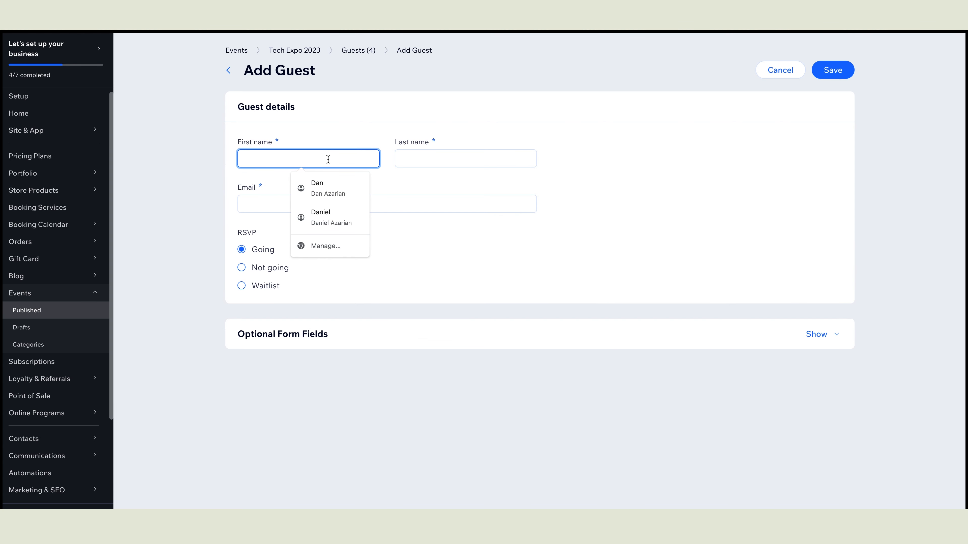
key(Tab)
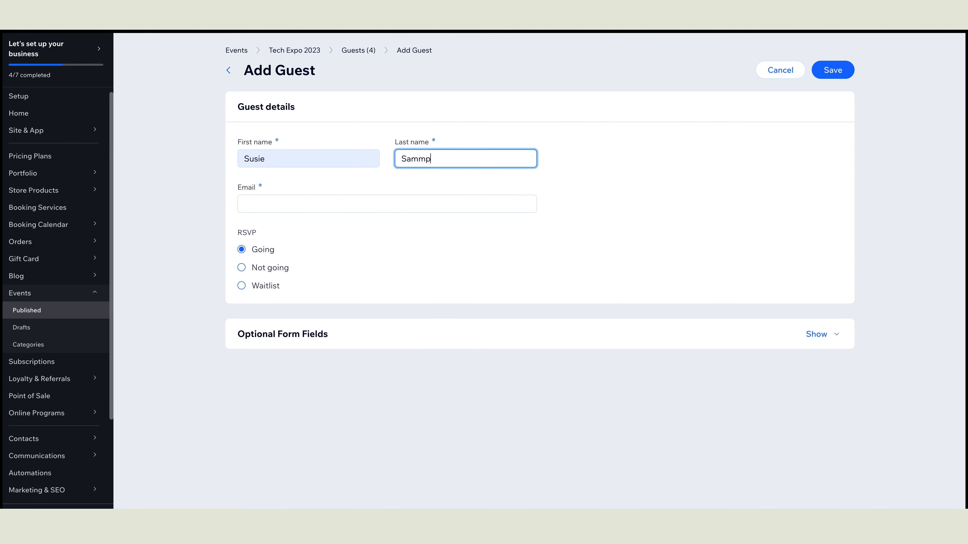
key(Tab)
key(Down)
key(Down)
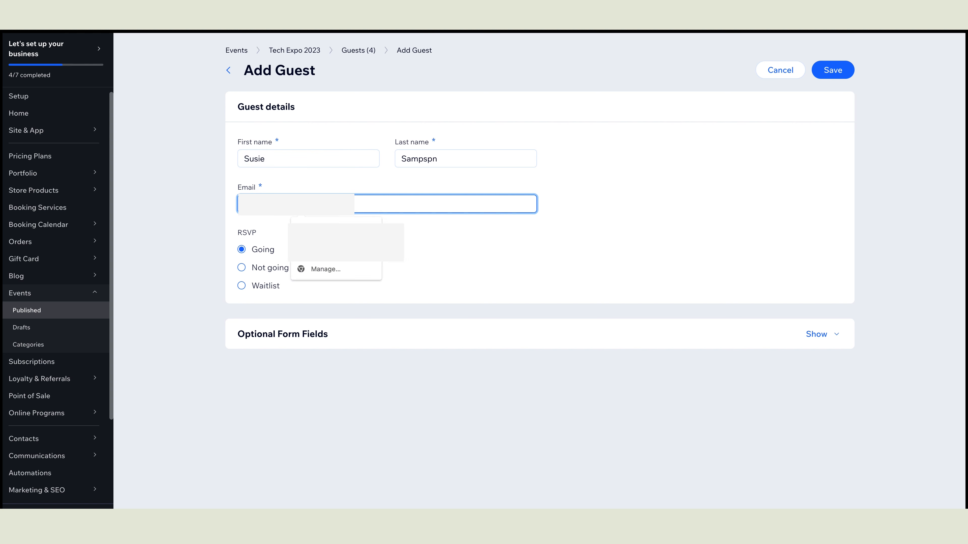
key(Return)
Step: Show the optional form fields, leave the phone blank, and save the guest
click(819, 334)
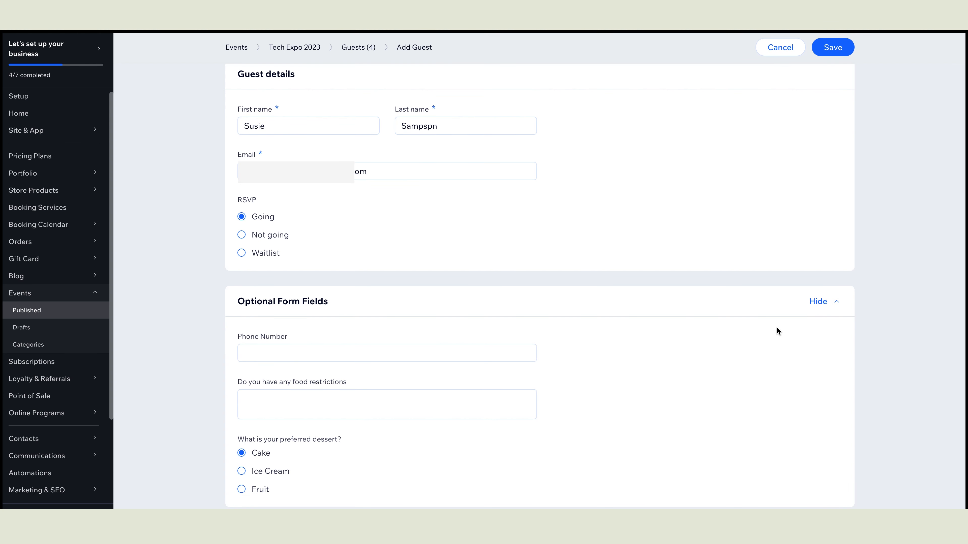
click(355, 348)
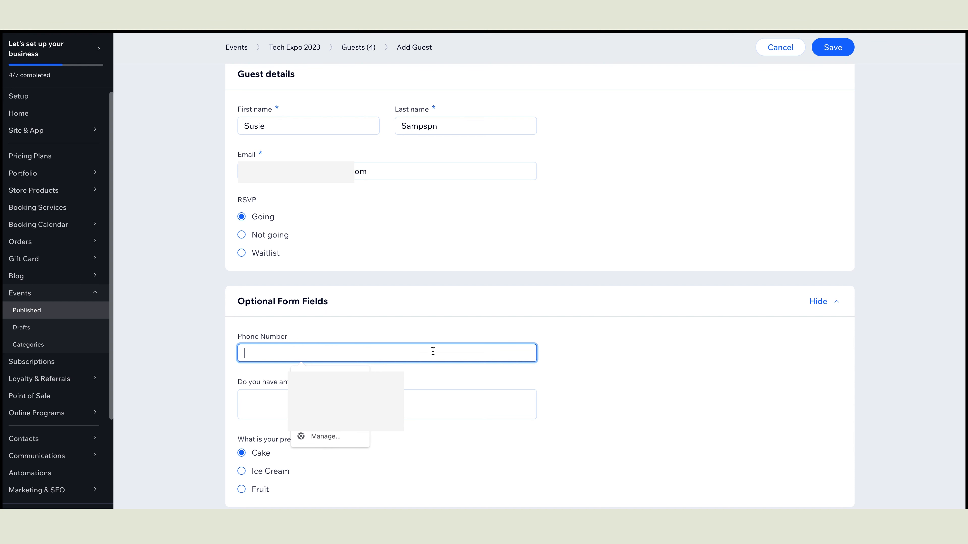
click(576, 387)
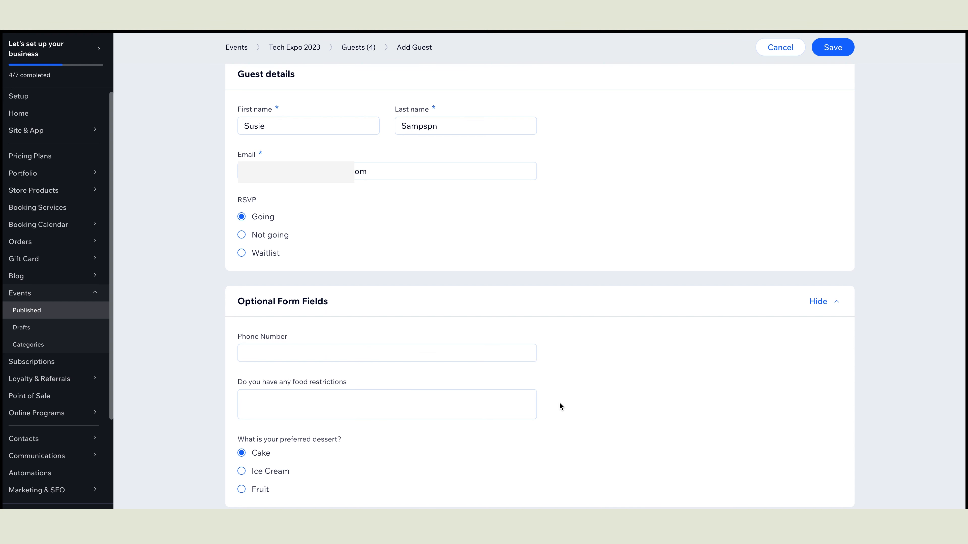
scroll(410, 450, up, 1)
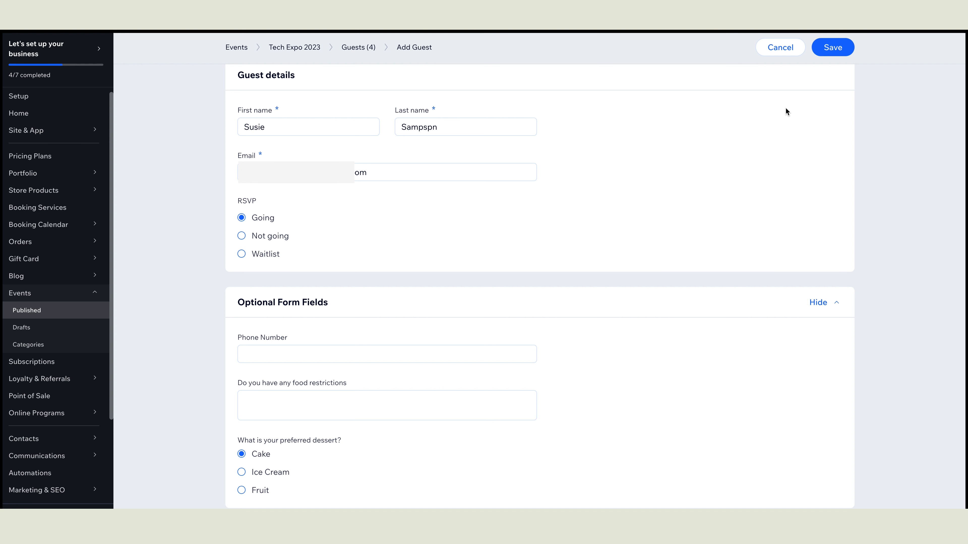
click(835, 49)
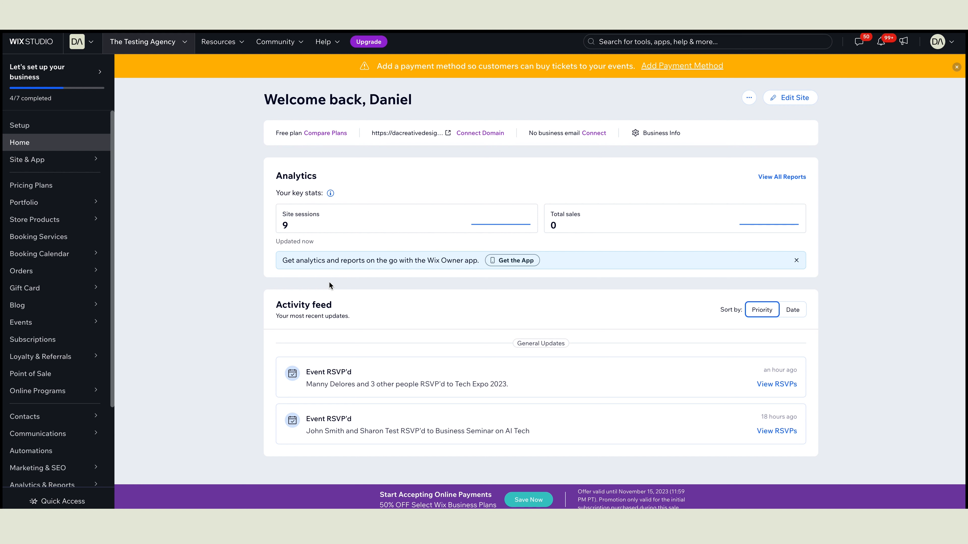
Step: Open the Published events list, scroll through it, and start a new event
click(22, 327)
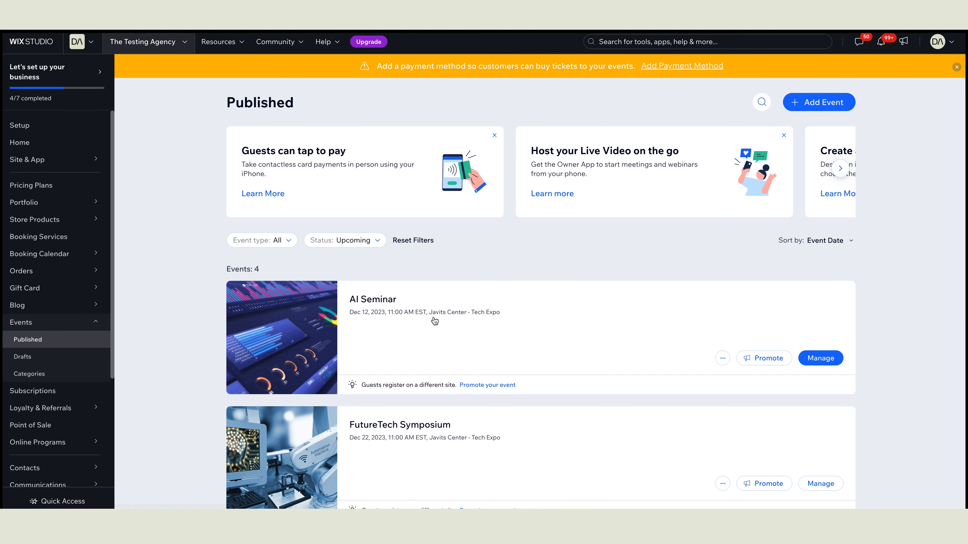
scroll(434, 320, down, 6)
scroll(433, 320, up, 3)
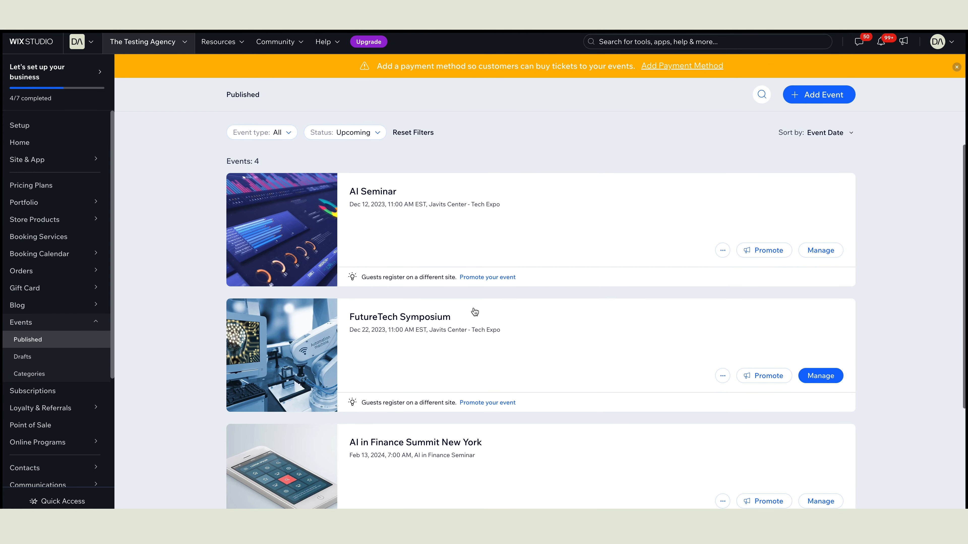
scroll(474, 311, up, 3)
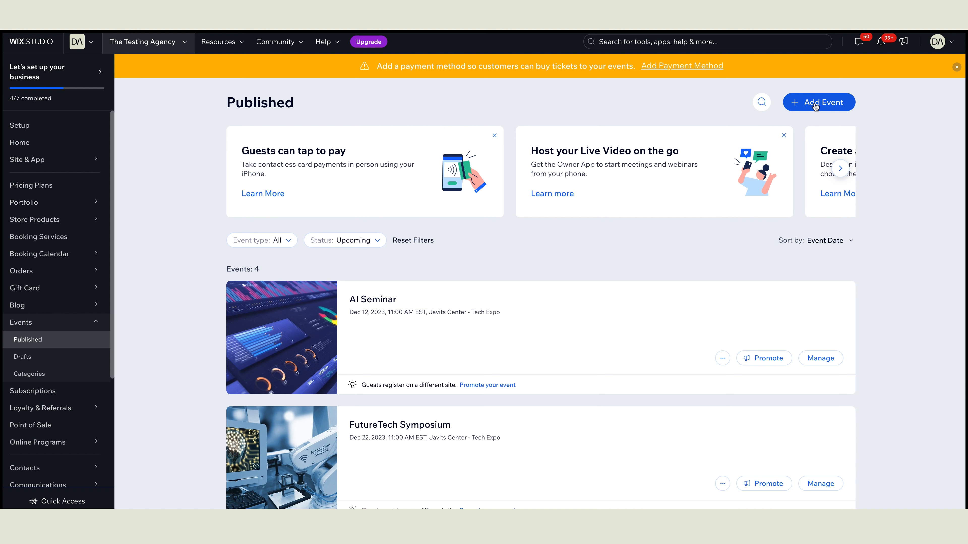
click(816, 107)
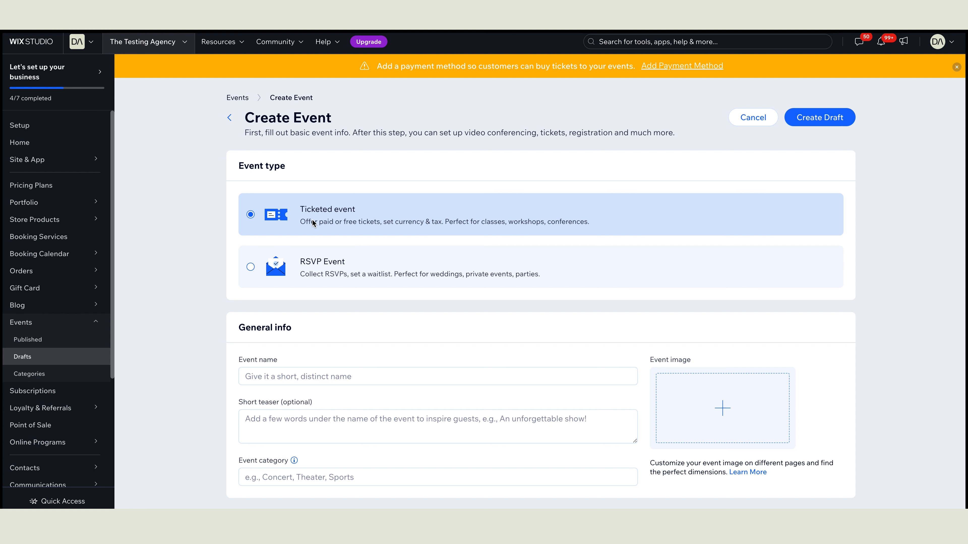
Step: Name the ticketed event 'The Future of Tech' with teaser 'Coming soon tech you wont want to miss!'
scroll(266, 218, down, 1)
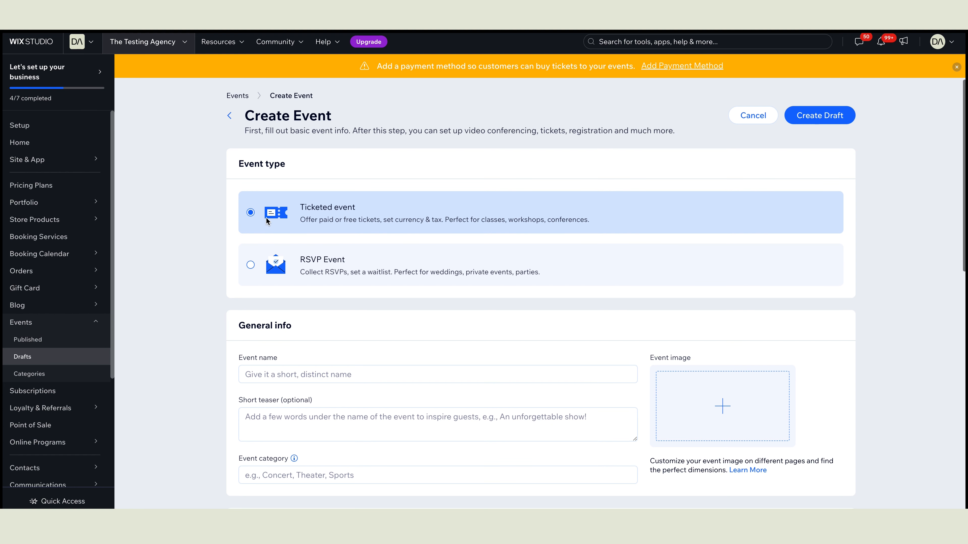
scroll(266, 217, down, 3)
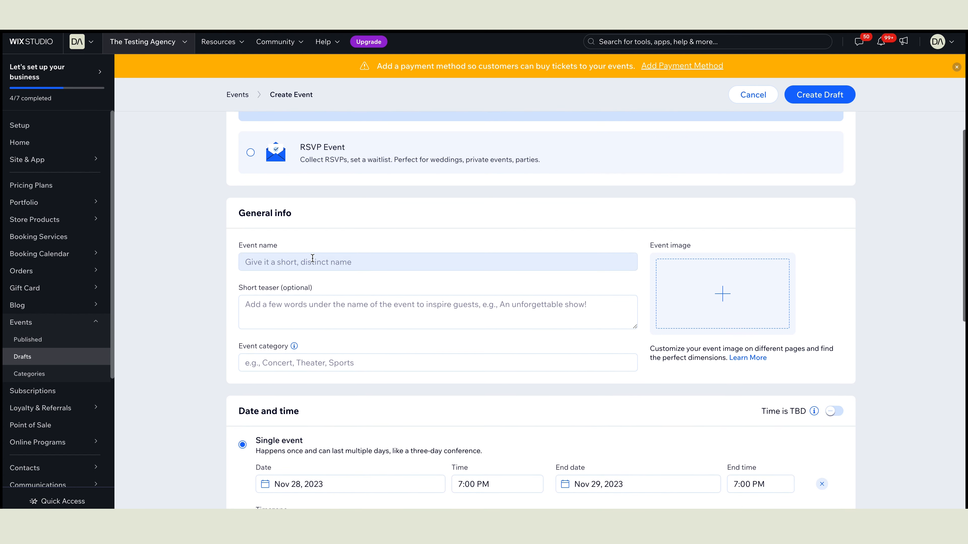
click(312, 258)
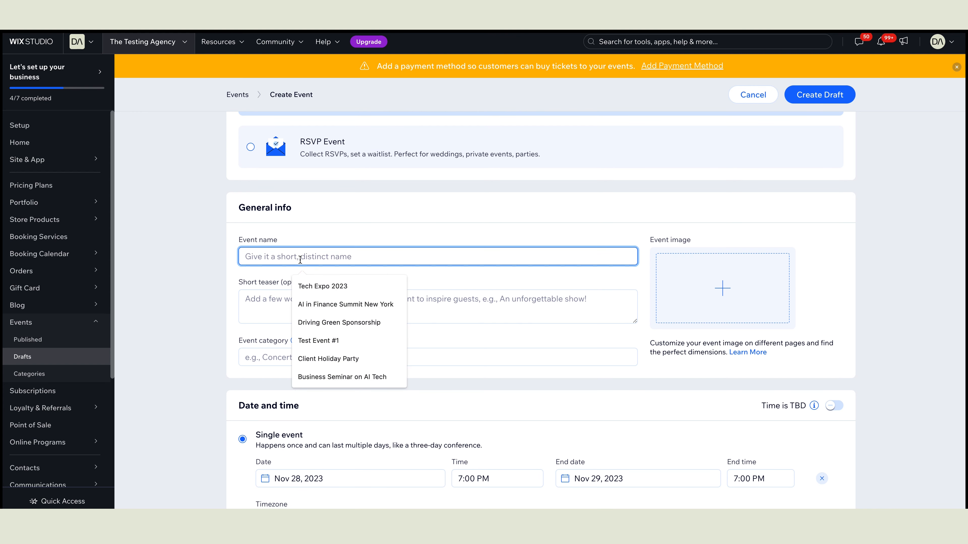
text(The Fu)
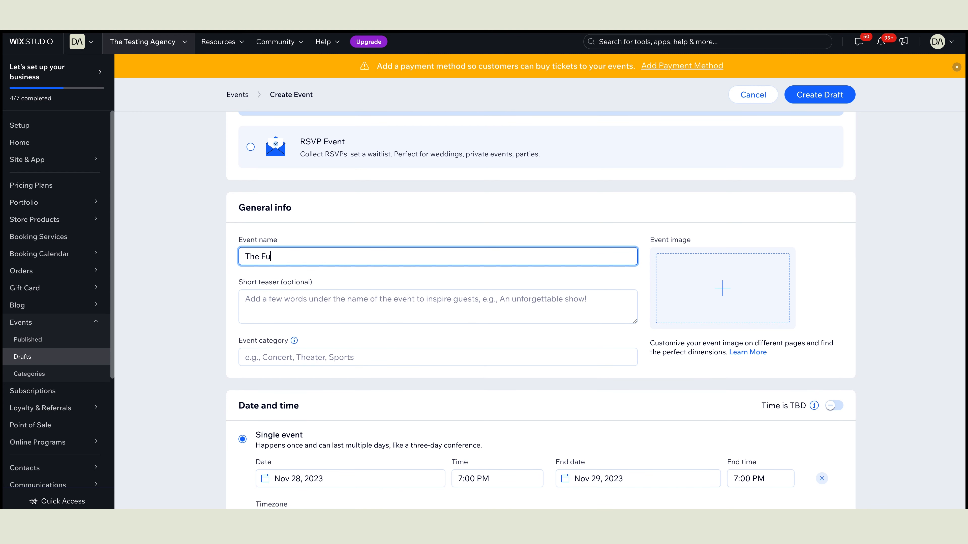
text(ture of Tech)
click(350, 306)
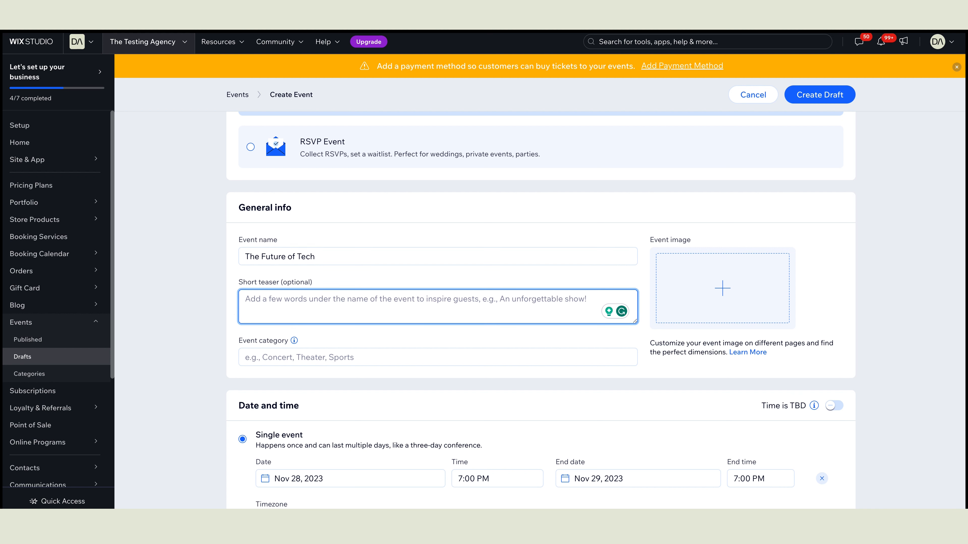
text(Coming soon te)
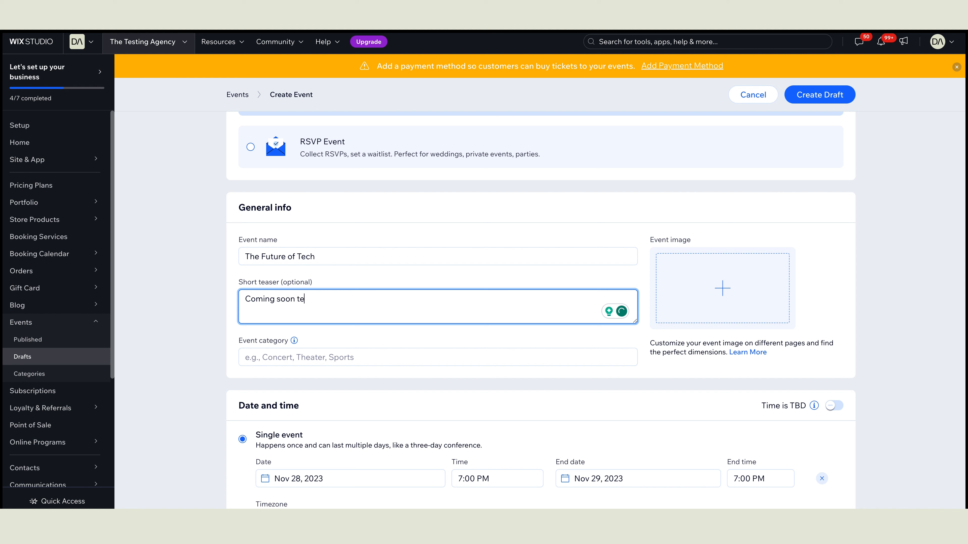
text(ch you wont want to miss!)
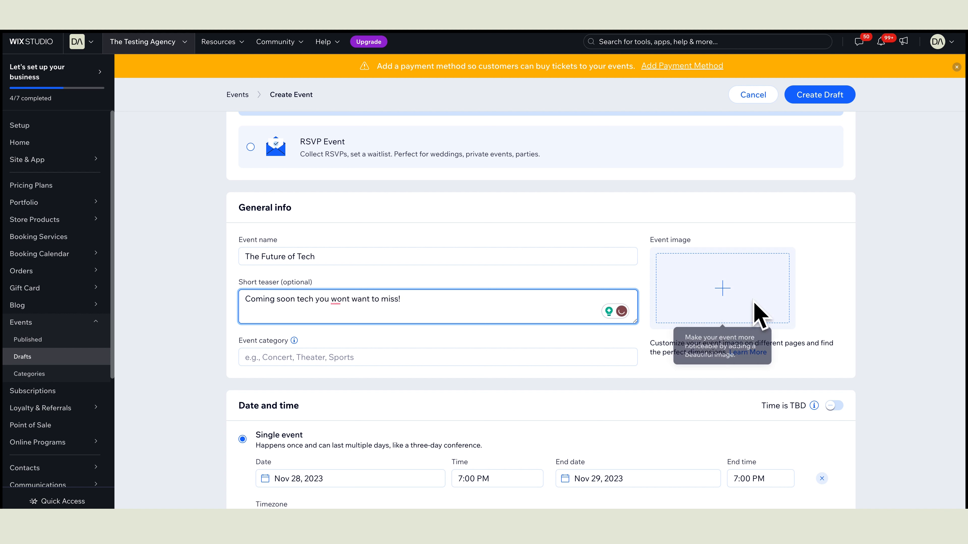
click(730, 292)
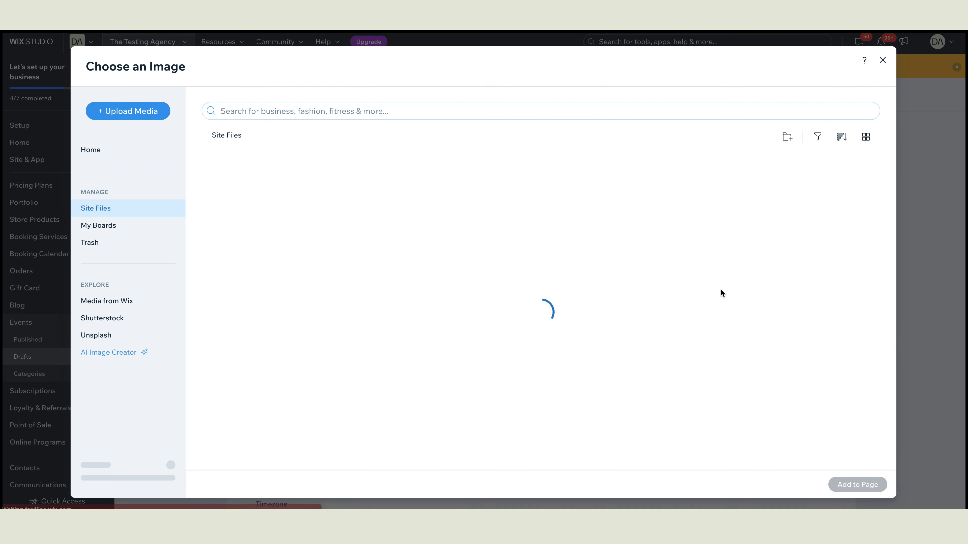
Step: Search Unsplash for 'tech' and add the glowing blue network photo as the event image
click(101, 336)
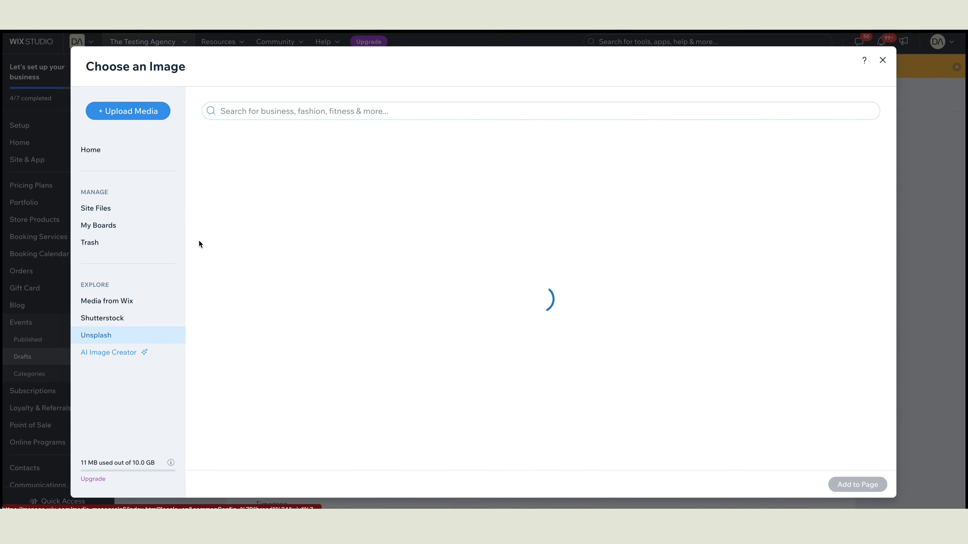
click(237, 115)
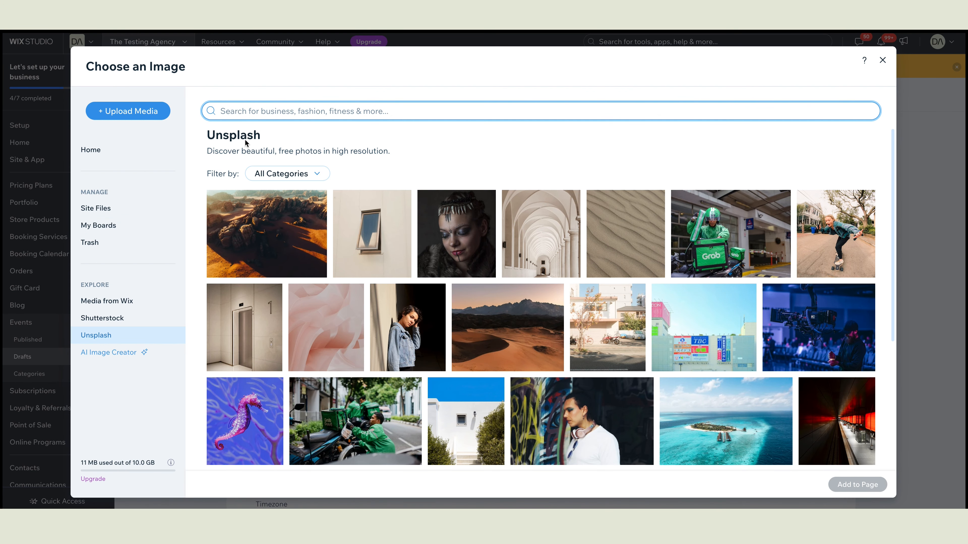
text(tech)
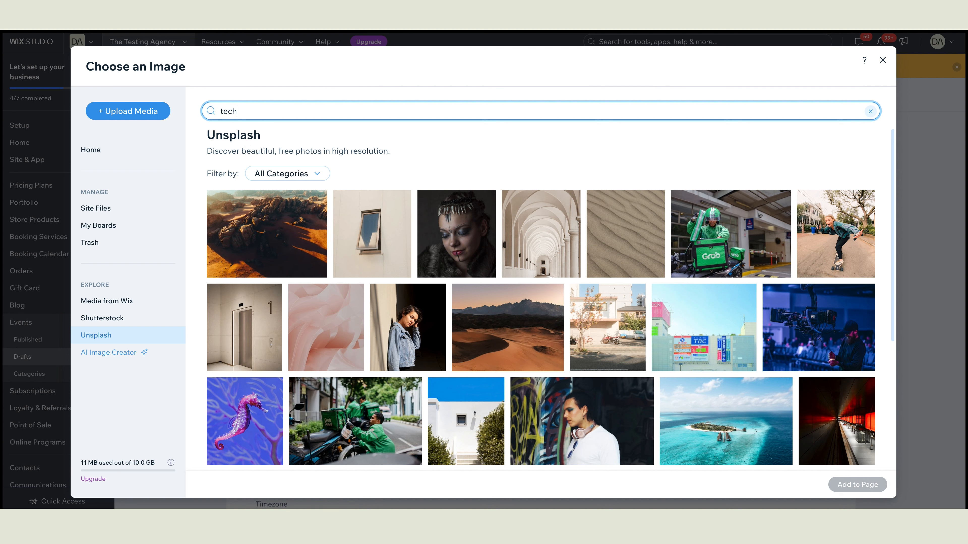
key(Return)
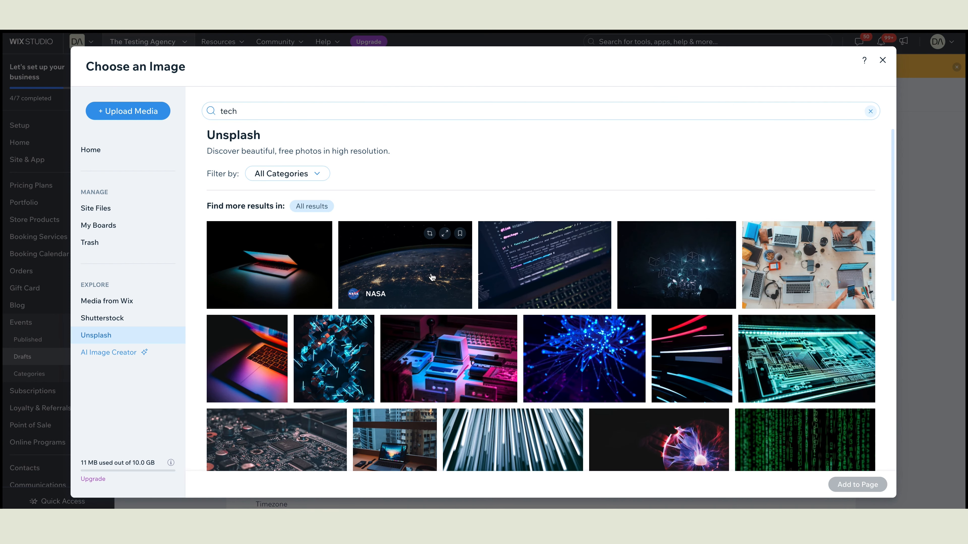
scroll(437, 281, down, 2)
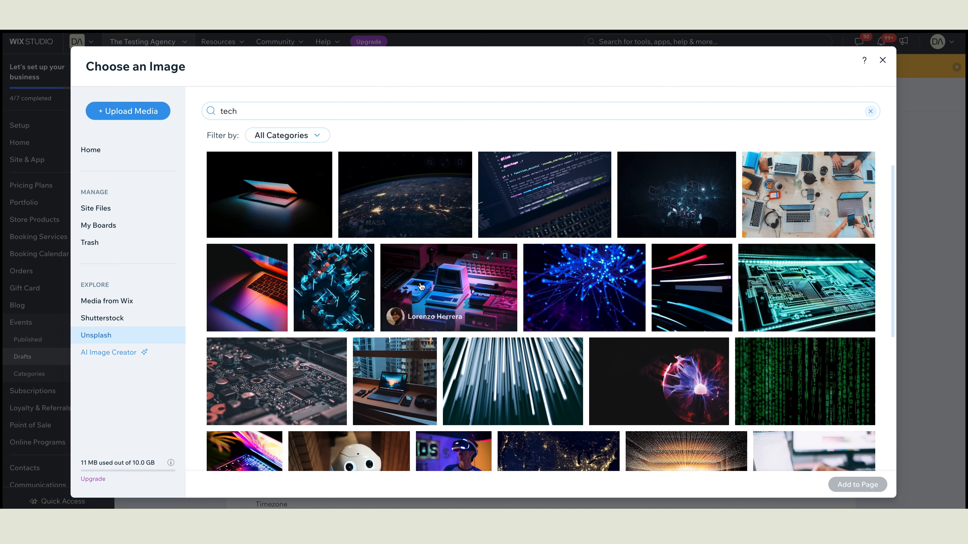
click(588, 268)
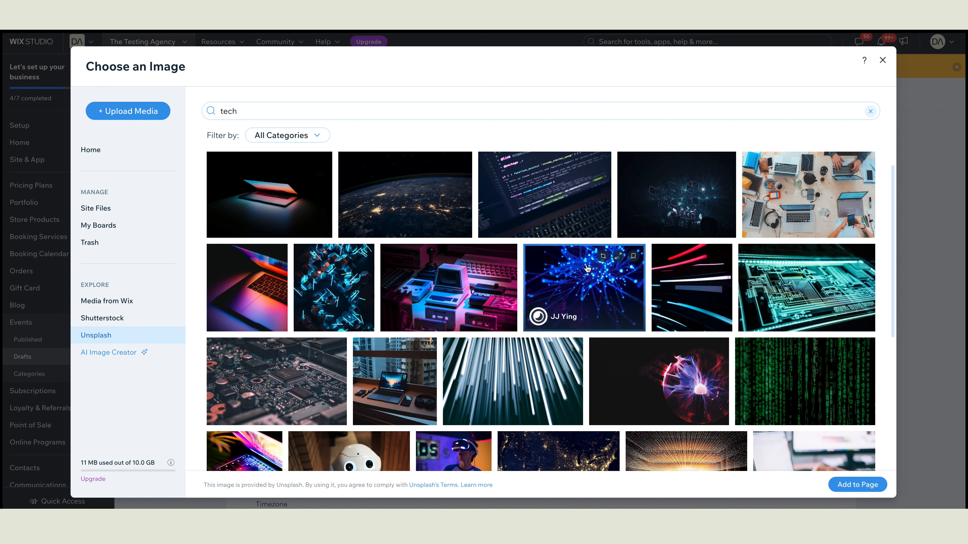
click(860, 484)
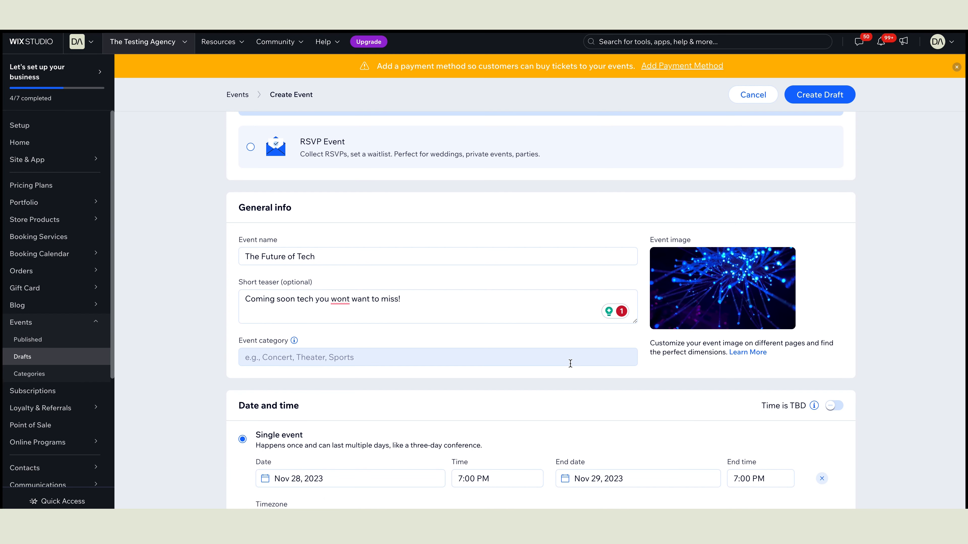
scroll(570, 367, down, 5)
scroll(570, 363, down, 1)
Step: Set the event start to Mar 13, 2024 at 7:00 AM
click(361, 213)
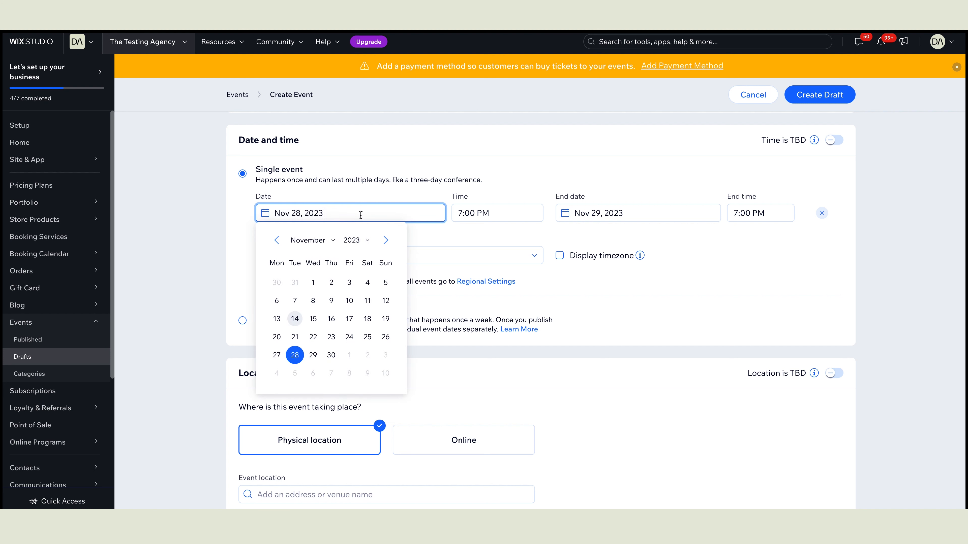
click(384, 241)
click(385, 240)
click(384, 240)
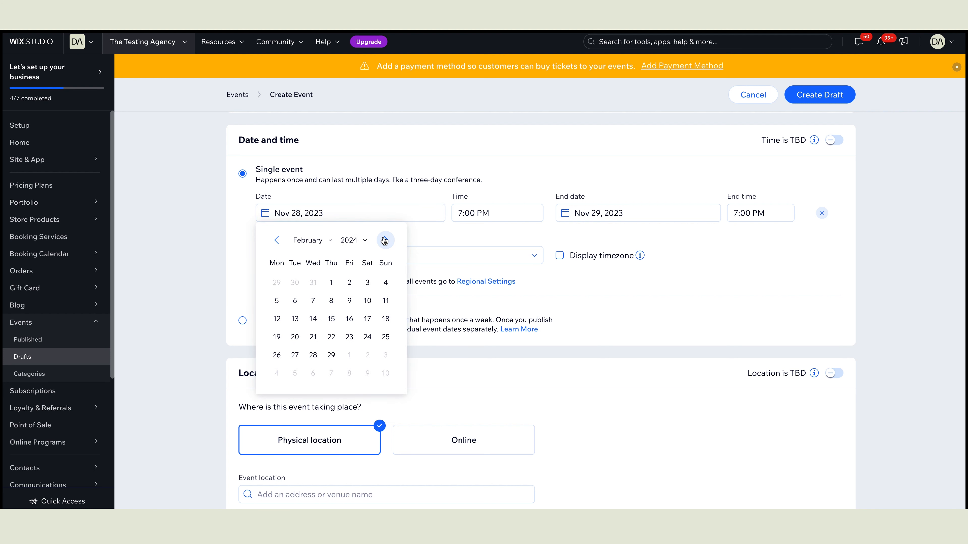
click(385, 240)
click(312, 319)
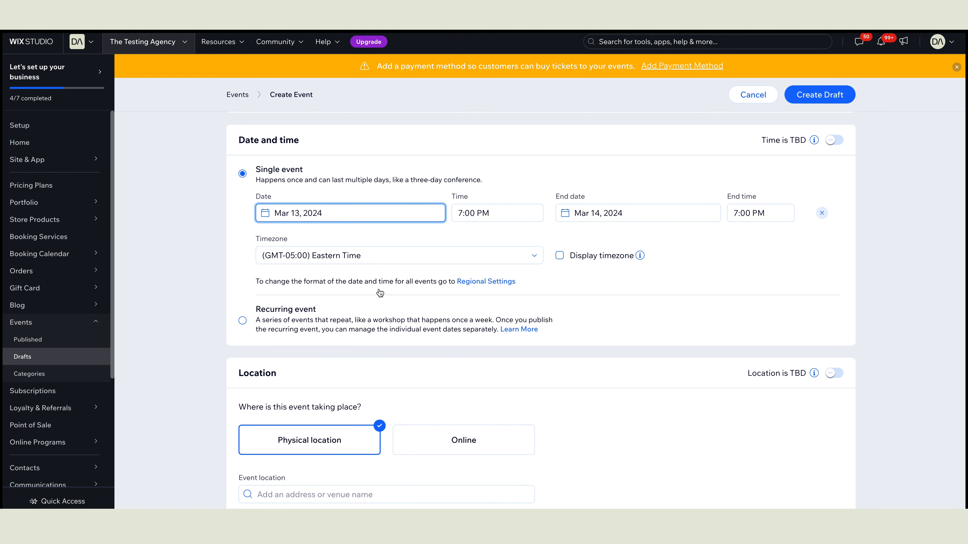
click(543, 214)
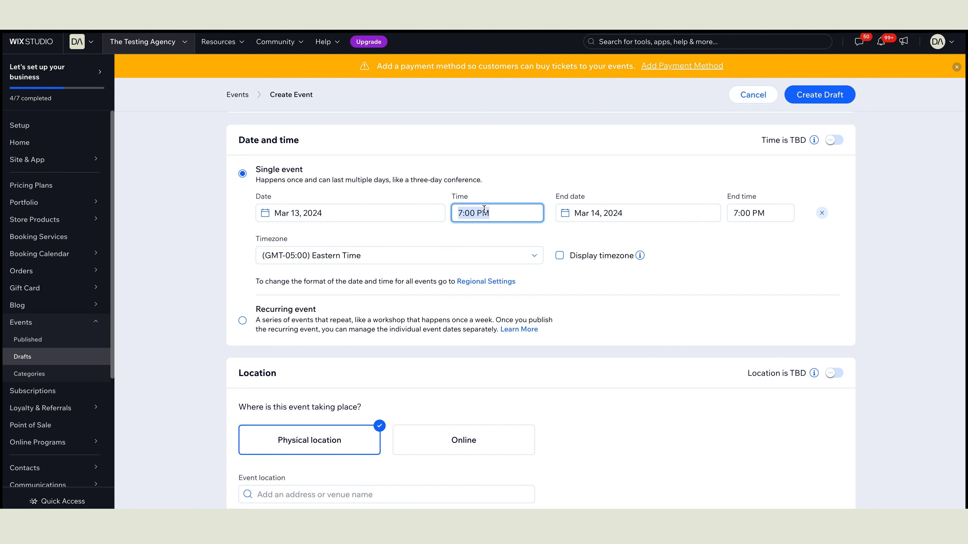
drag(539, 284, 535, 256)
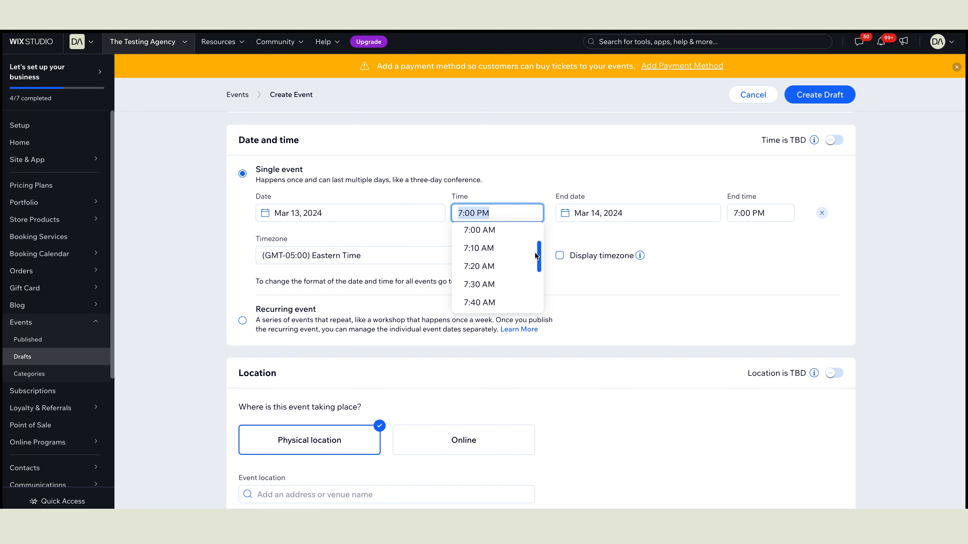
click(503, 231)
Step: Set the event end to Mar 16, 2024 at 4:00 PM
click(596, 217)
click(667, 318)
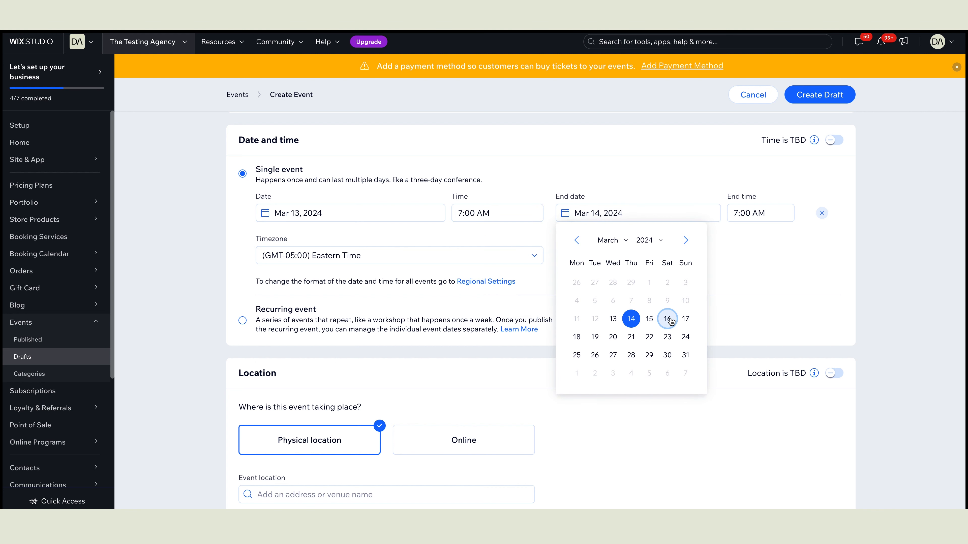
click(779, 209)
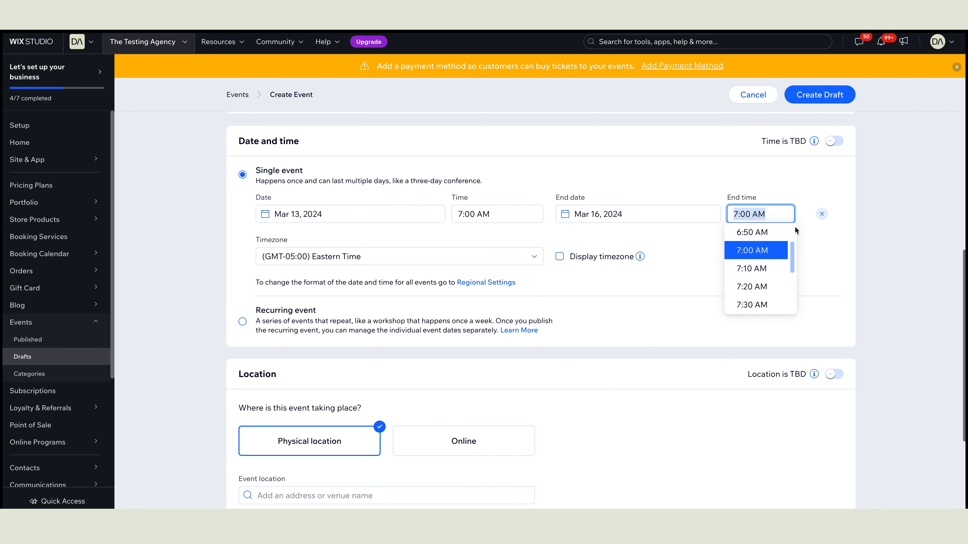
drag(791, 245, 793, 278)
click(773, 280)
scroll(773, 279, up, 1)
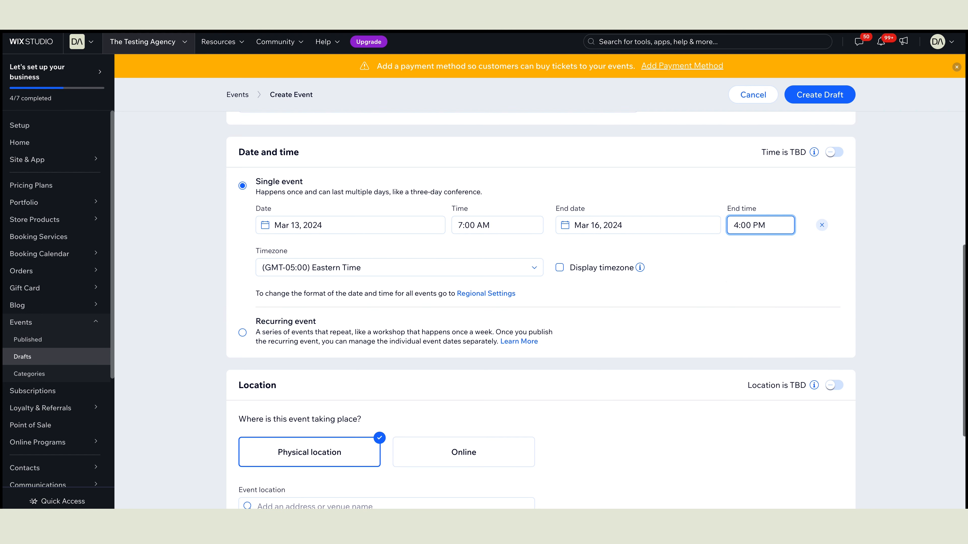
scroll(699, 276, down, 1)
click(699, 277)
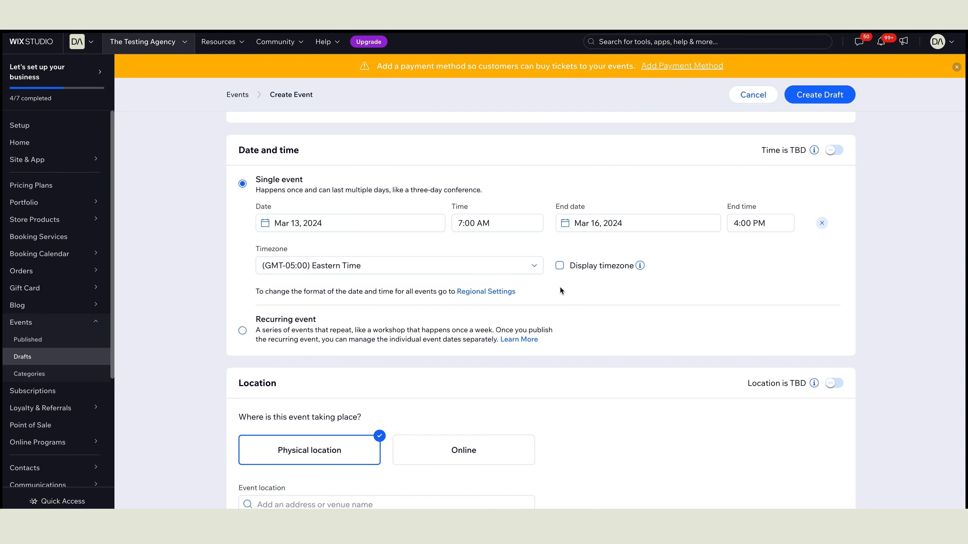
scroll(560, 286, down, 3)
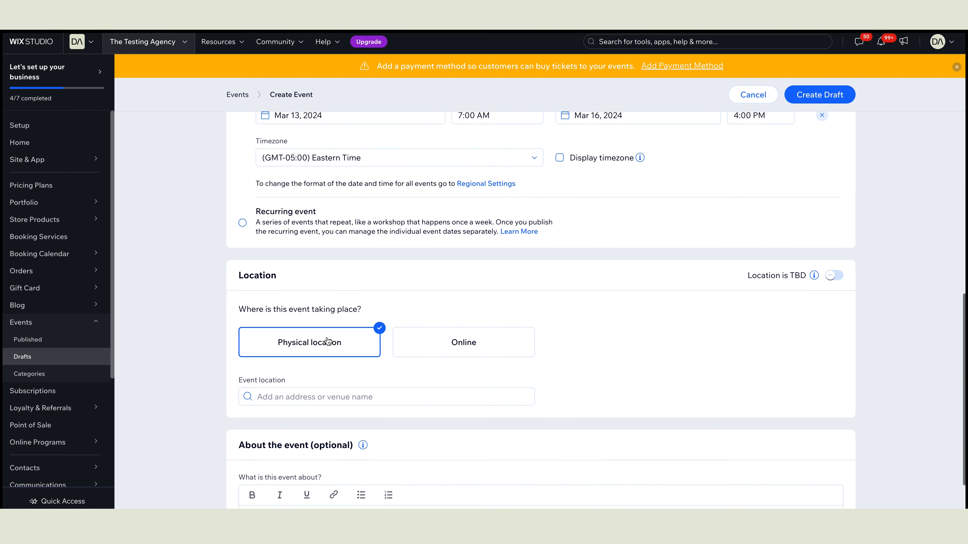
scroll(363, 317, down, 2)
Step: Set the event location to the first suggested Tygh Valley address for '897'
click(327, 334)
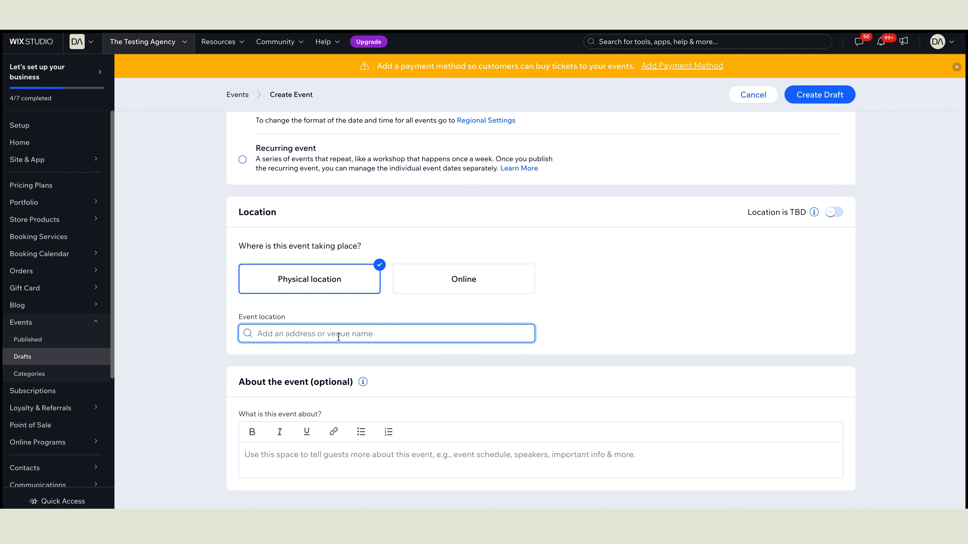
text(897)
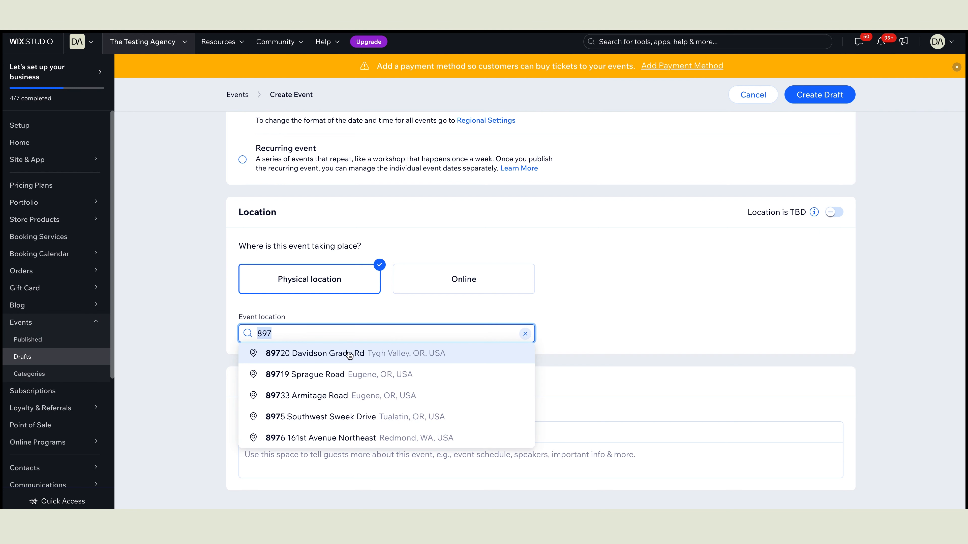
click(350, 354)
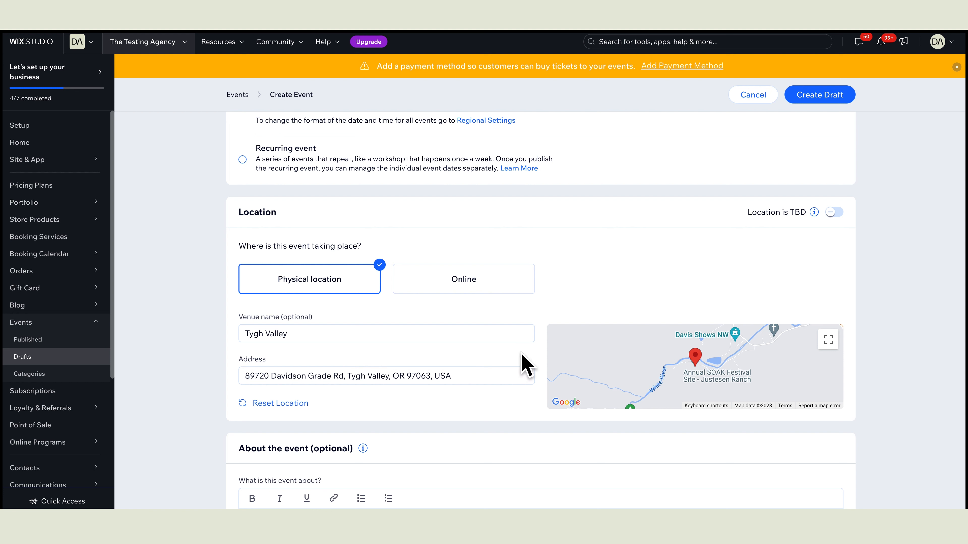
Step: Paste the prepared event description and save the event as a draft
scroll(611, 356, down, 2)
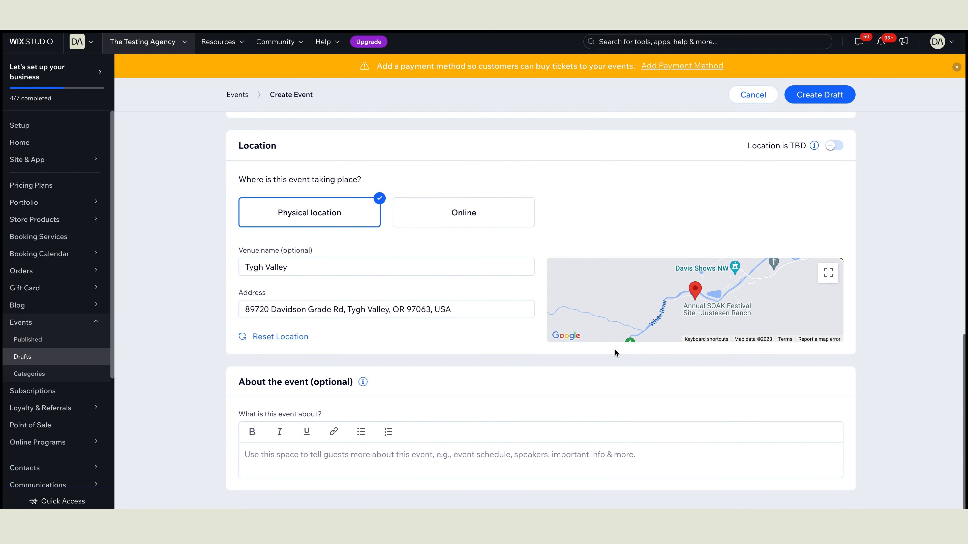
click(526, 453)
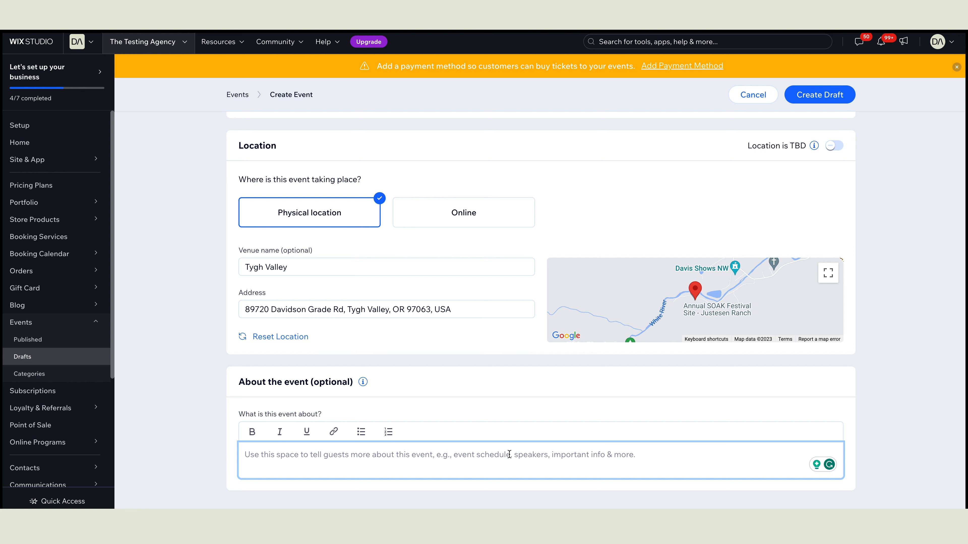
text(Dive into the forefront of innovation at FutureTech Odyssey 2023, where the extraordinary becomes the norm. Join us in this immersive exploration of cutting-edge technology, where the future unfolds before your eyes. At our event, witness the evolution of Artificial Intelligence, step into the realms of Augmented Reality, and explore the latest in Sustainable Tech Innovations. Engage with thought leaders, experience live demos, and chart a course for your business in the ever-changing landscape of tech. FutureTech Odyssey 2023 is not just an event; it's a voyage into the limitless possibilities of tomorrow. Don't miss out on this extraordinary journey! #FutureTechOdyssey #TechInnovationJourney)
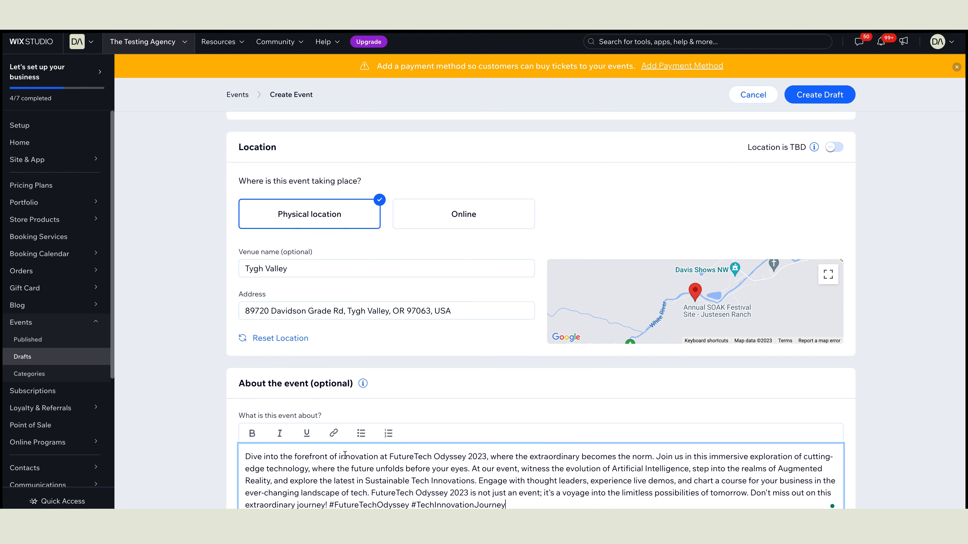
scroll(503, 449, up, 15)
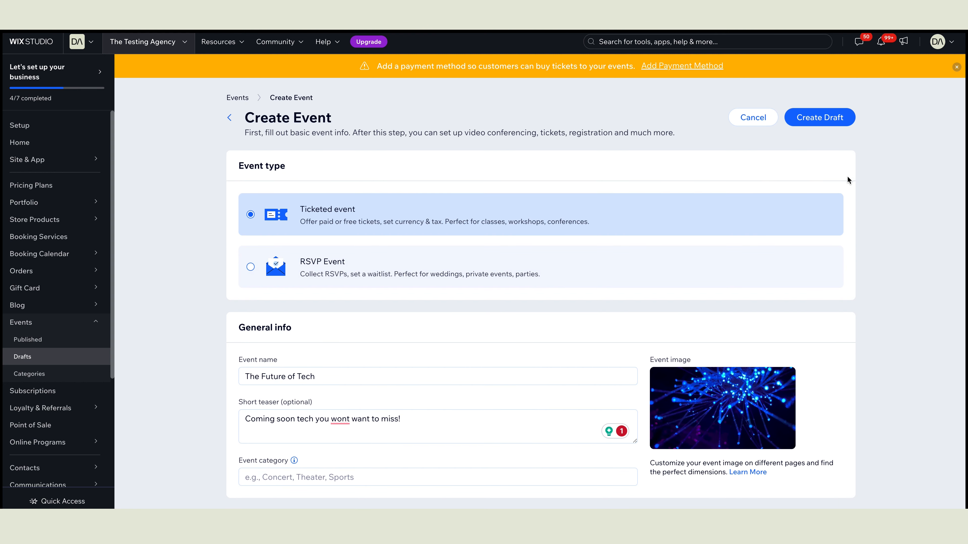
click(826, 121)
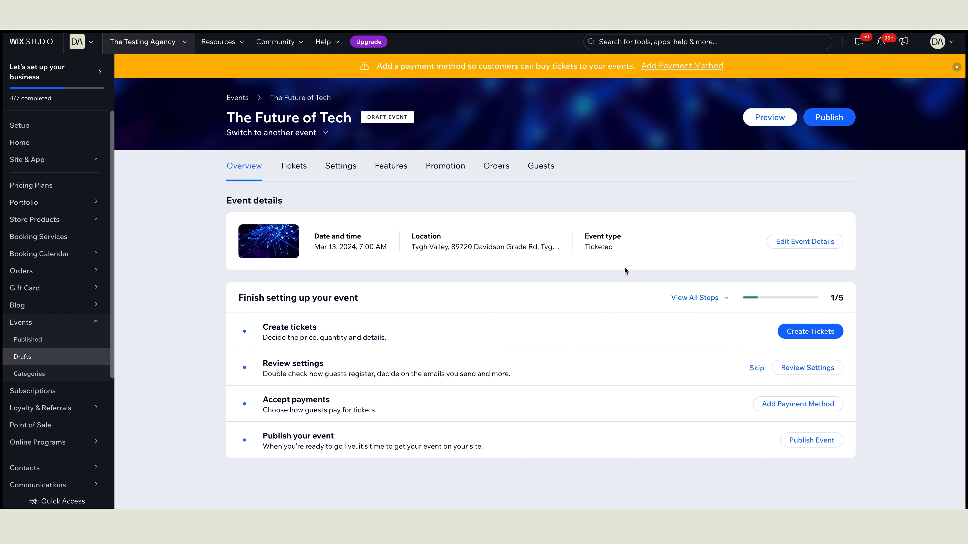
Step: Open The Future of Tech's Tickets page and start creating a ticket
click(298, 170)
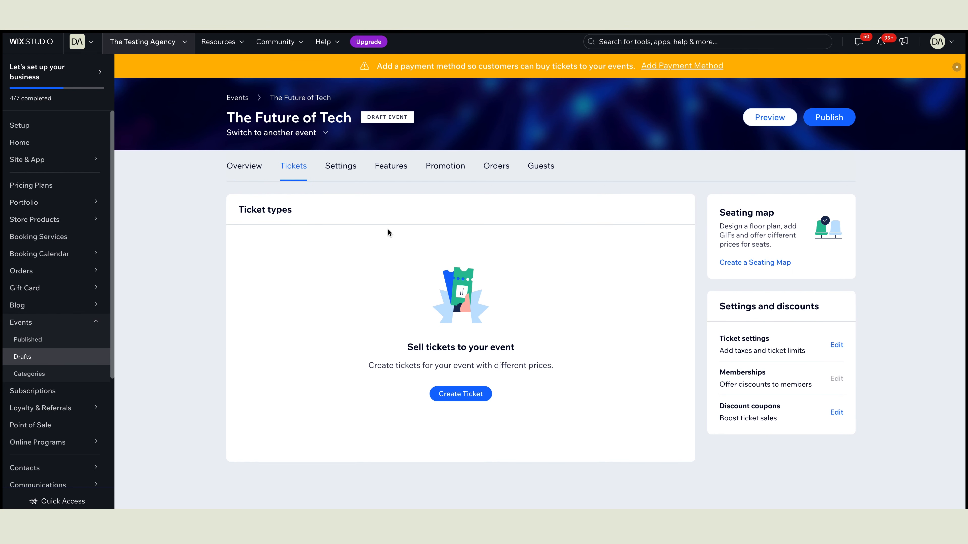
click(468, 397)
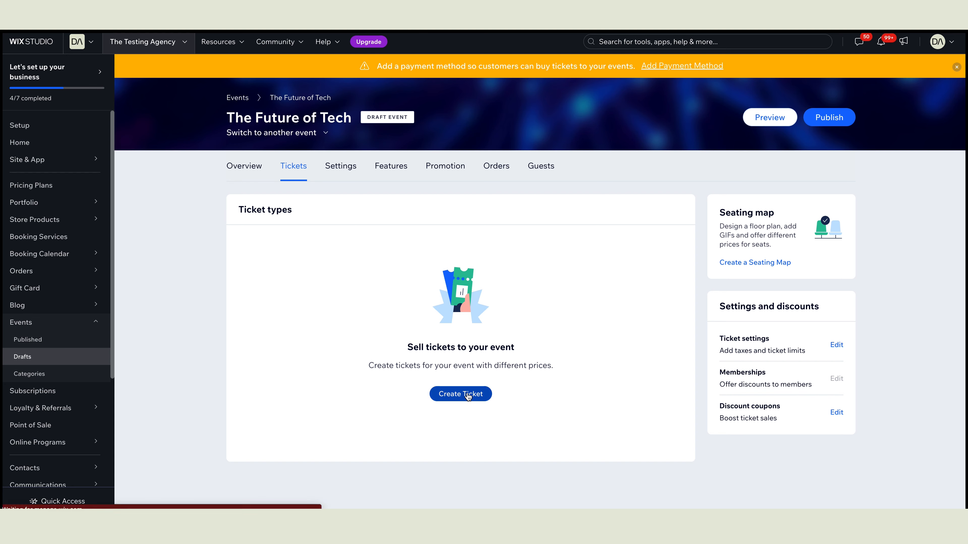
Step: Name the ticket 'General Admission' with description 'General Admission'
click(395, 205)
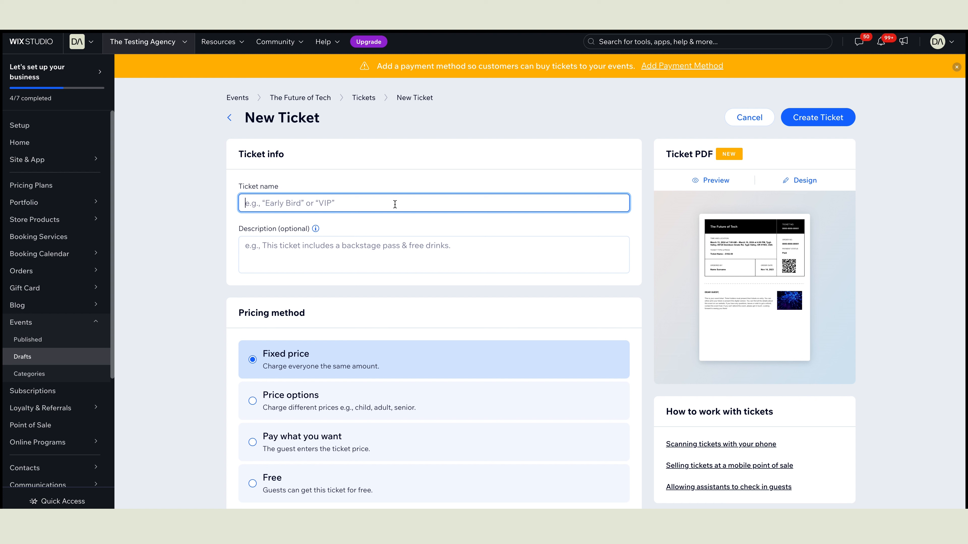
text(General Admission)
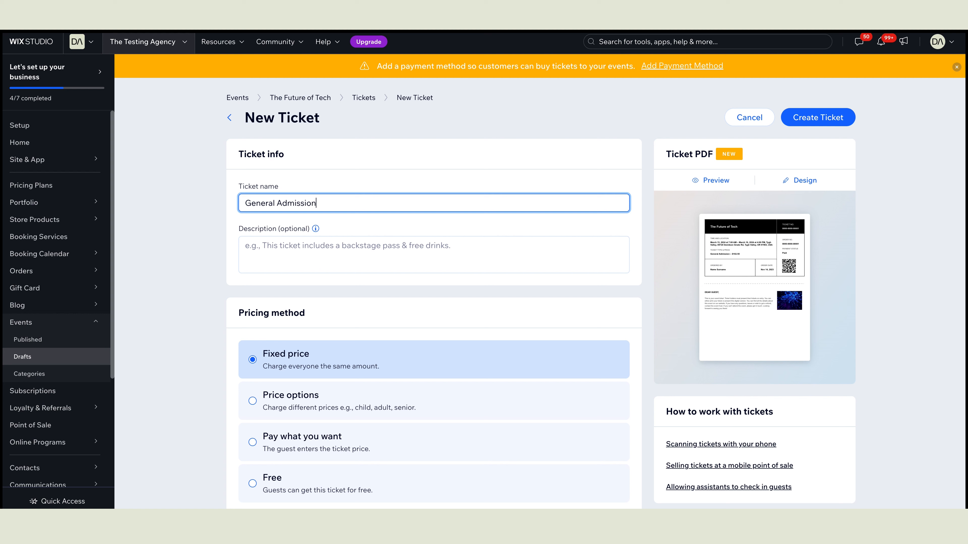
key(Tab)
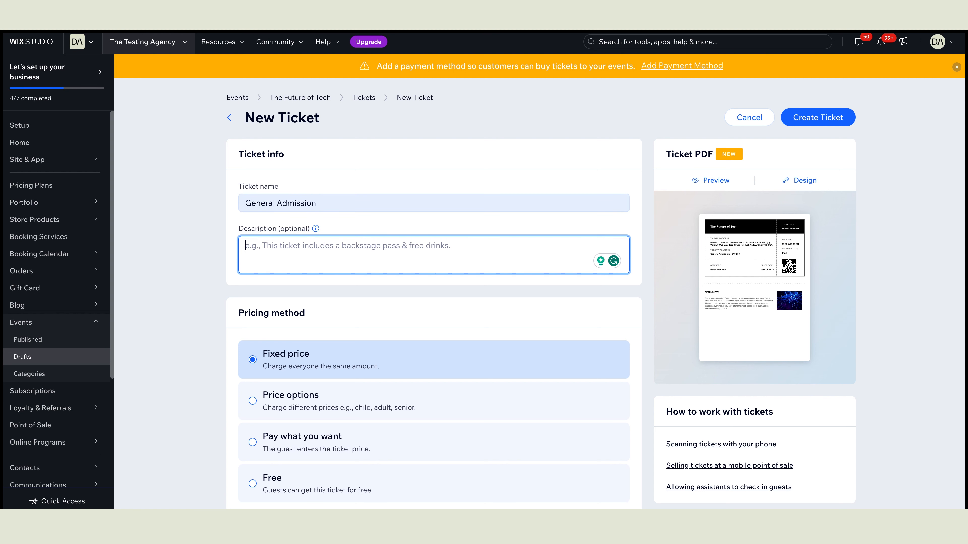
text(Gen)
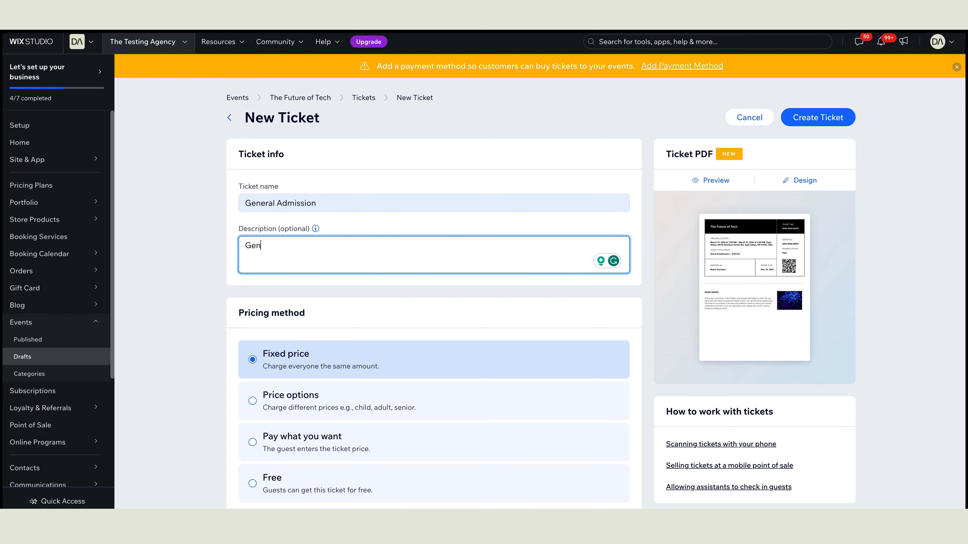
text(eral Admission)
scroll(461, 239, down, 2)
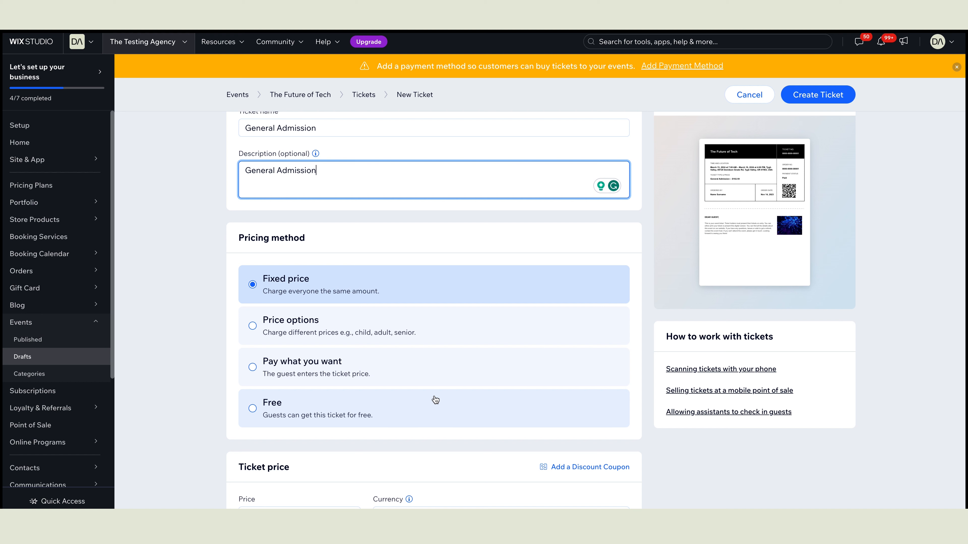
click(439, 283)
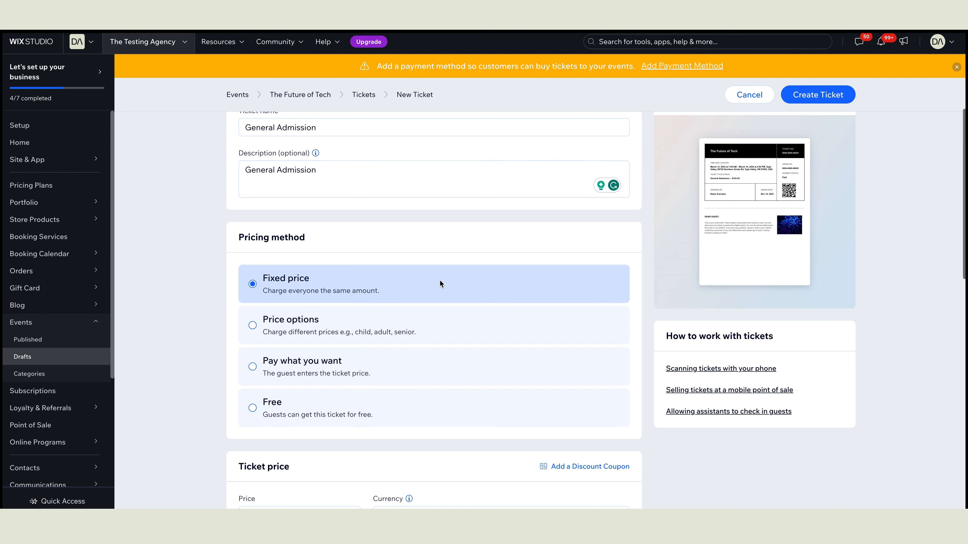
scroll(439, 281, down, 5)
Step: Set a fixed $20 price and review the fee and policy sections
click(303, 342)
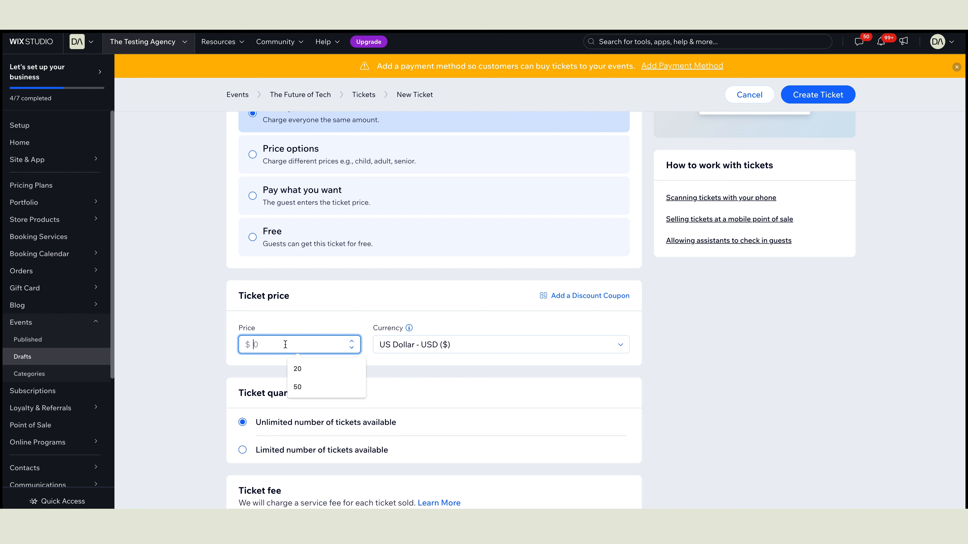
text(20)
key(Tab)
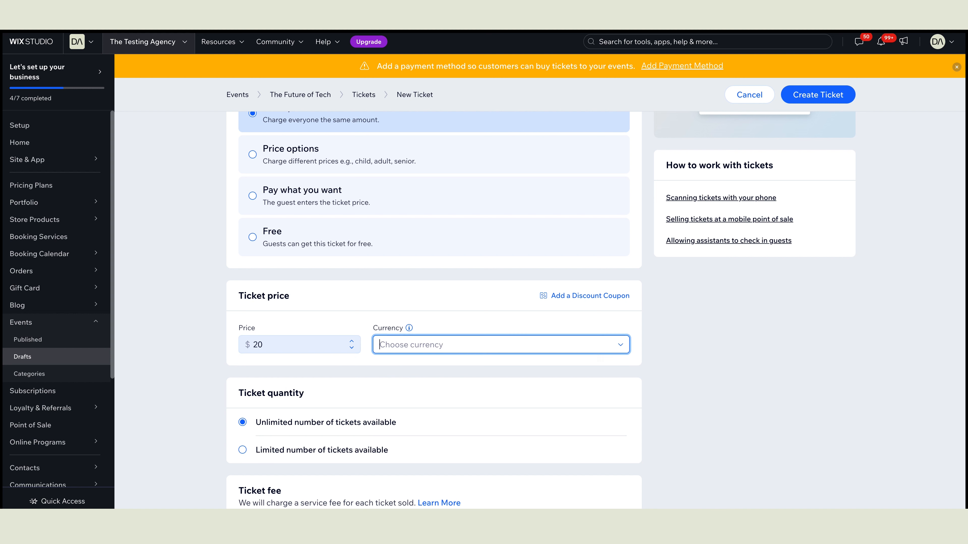
scroll(503, 322, down, 2)
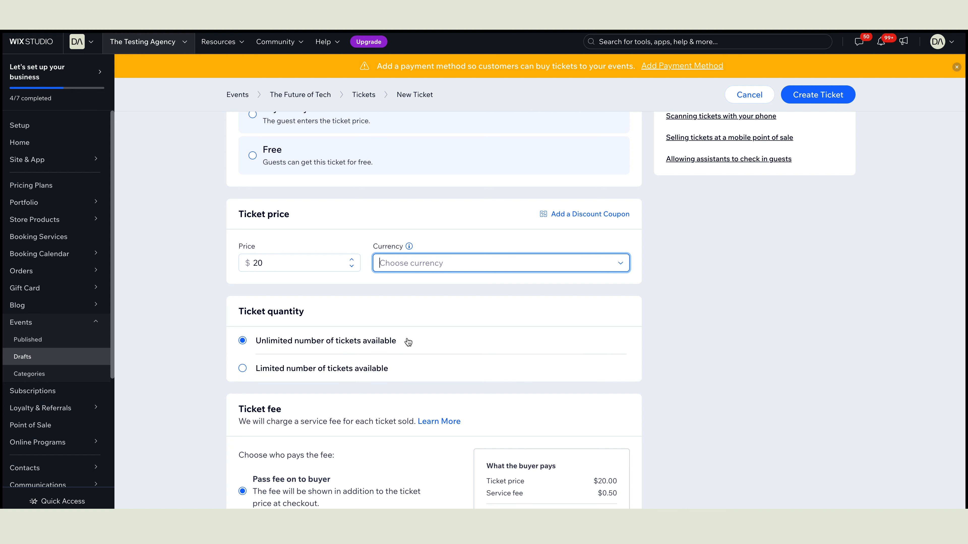
scroll(407, 340, down, 5)
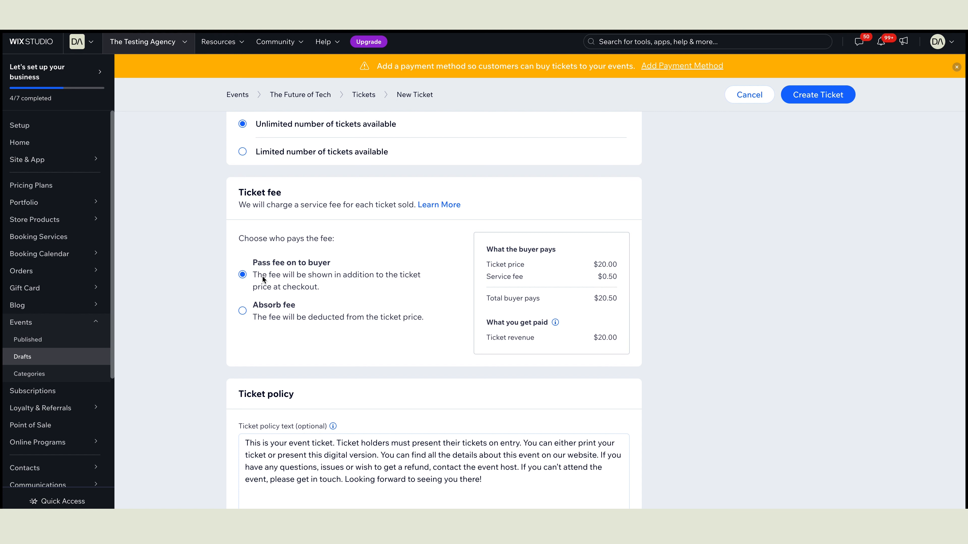
scroll(262, 279, down, 3)
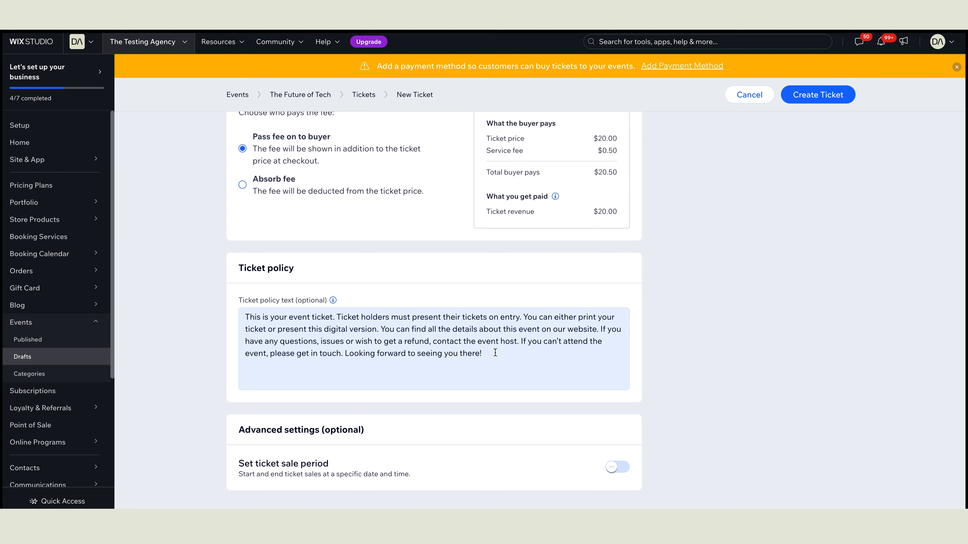
scroll(440, 307, up, 10)
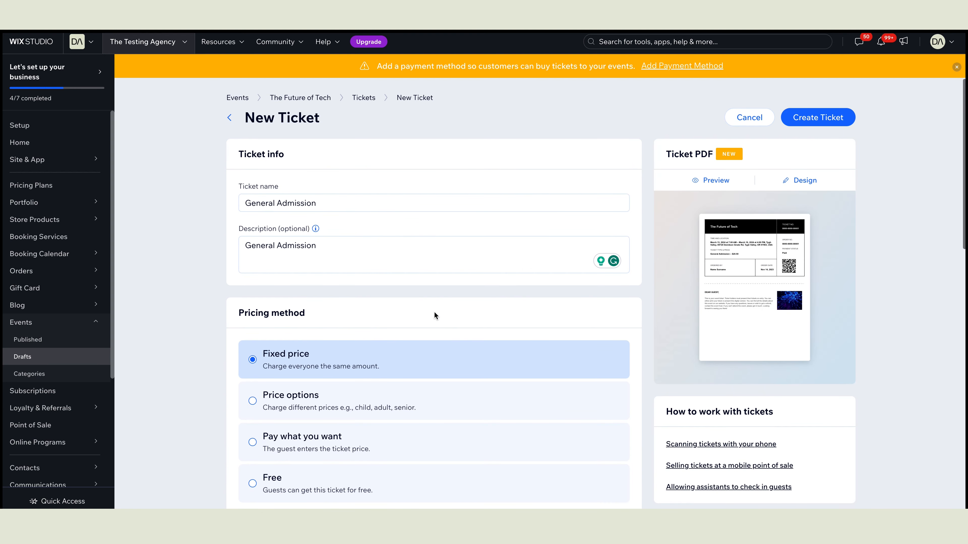
Step: Save the $20 General Admission ticket and start a new ticket type
click(804, 122)
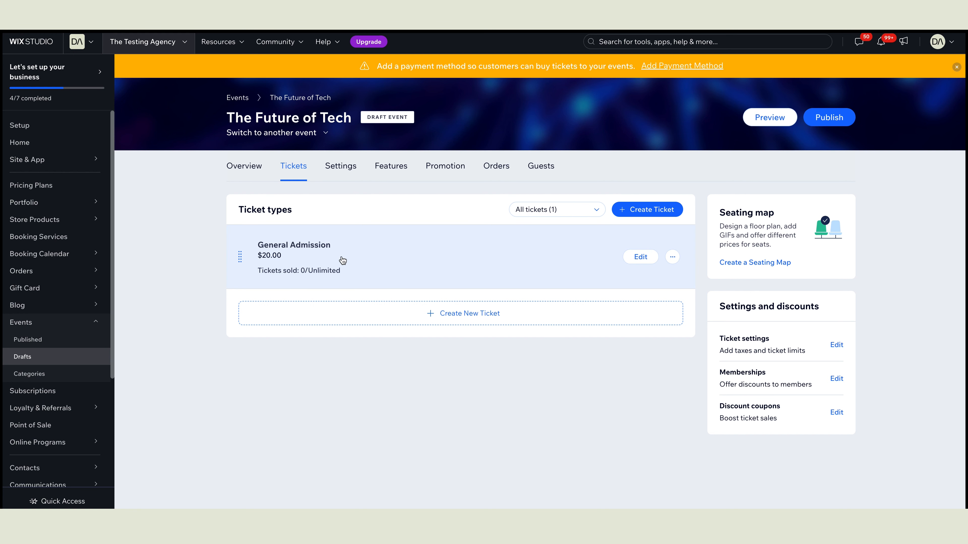
click(425, 317)
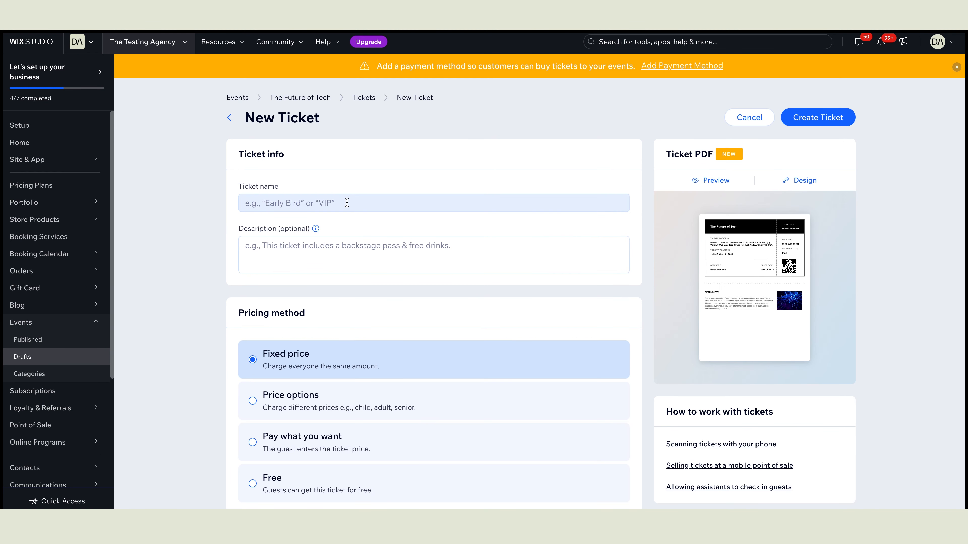
Step: Name the new ticket 'Vip' with the description 'Vip, includes backstage pass'
click(346, 201)
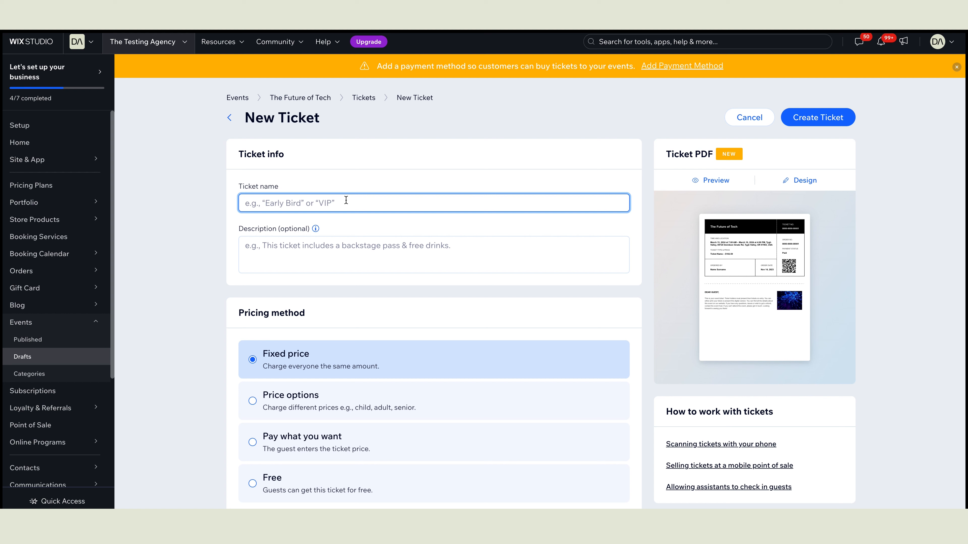
text(Vip)
key(Tab)
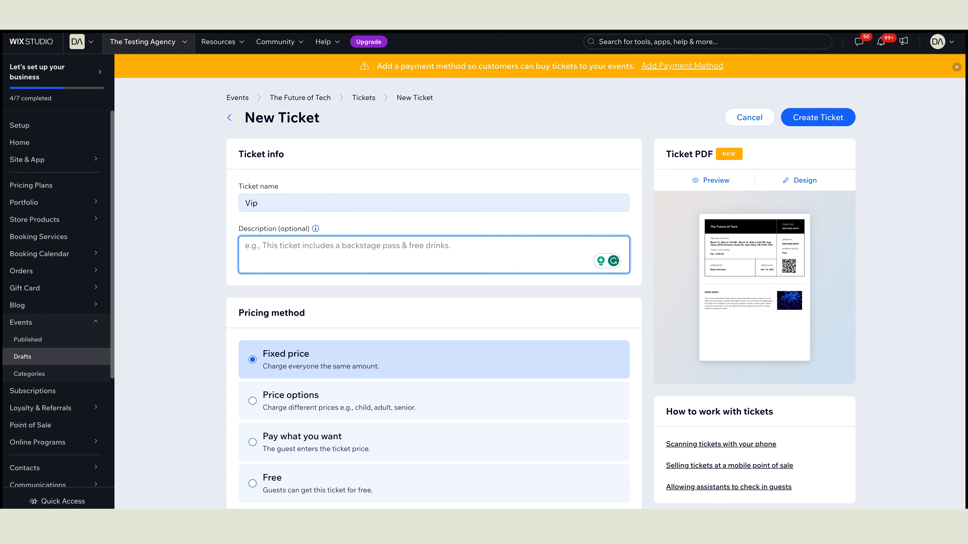
text(Vip)
text(, inclu)
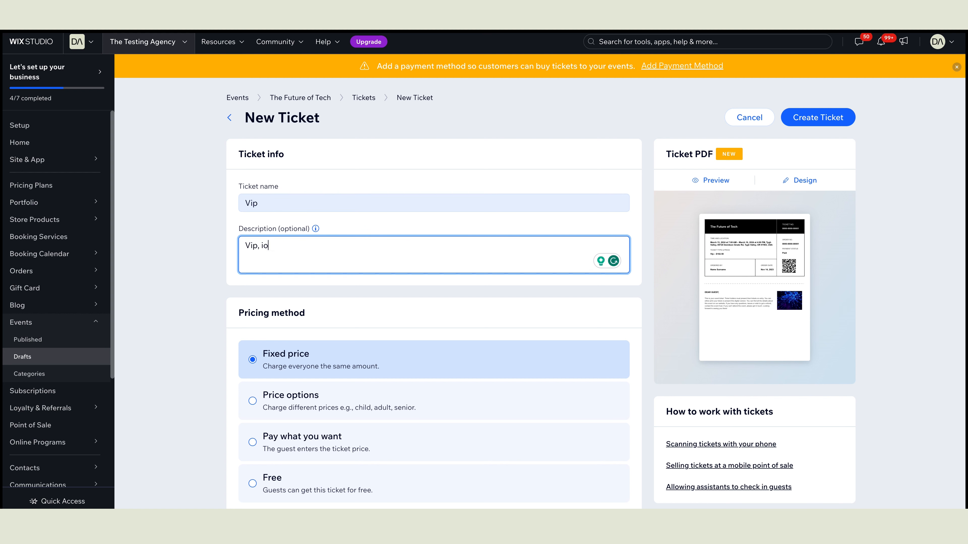
text(des backstage pass)
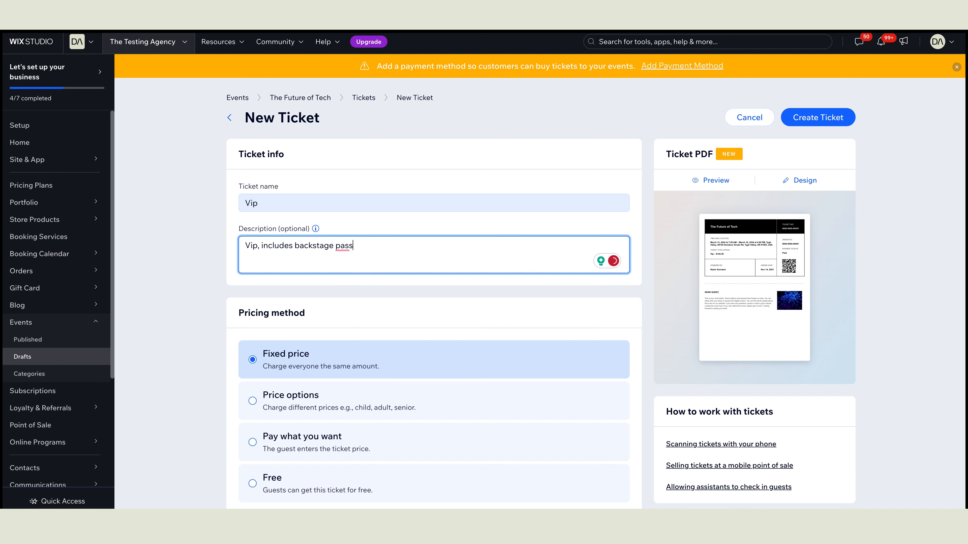
scroll(427, 236, down, 2)
scroll(428, 239, down, 3)
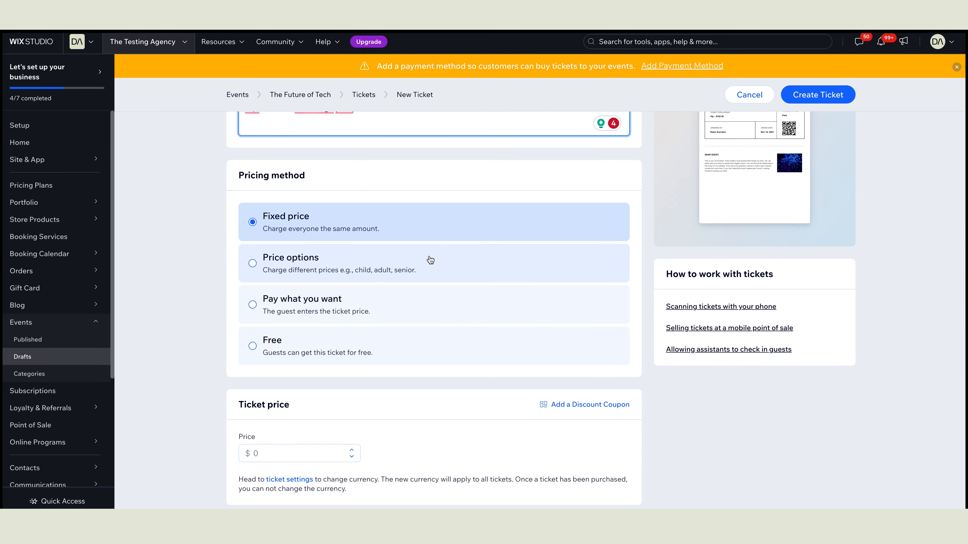
Step: Switch the Vip ticket to price options and add a Member option at $50
click(429, 260)
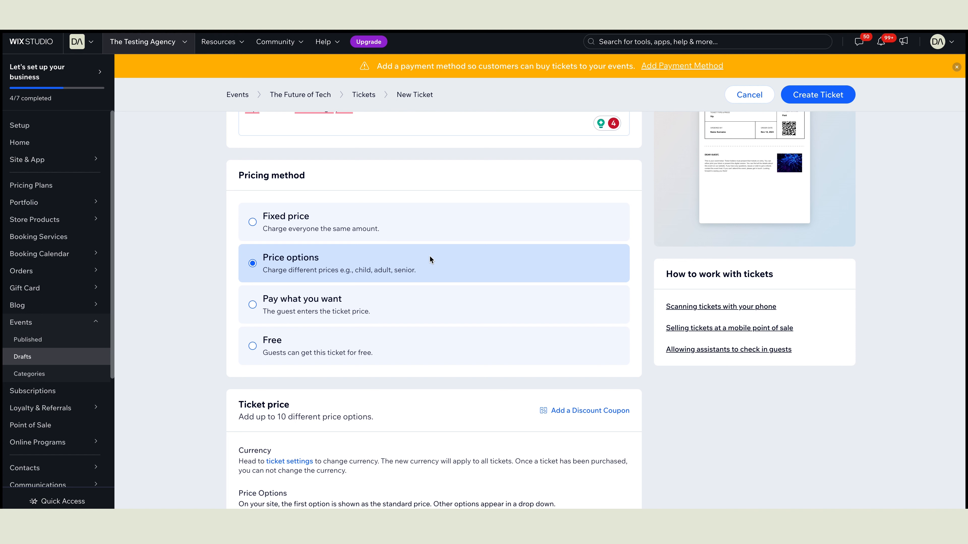
scroll(429, 260, down, 5)
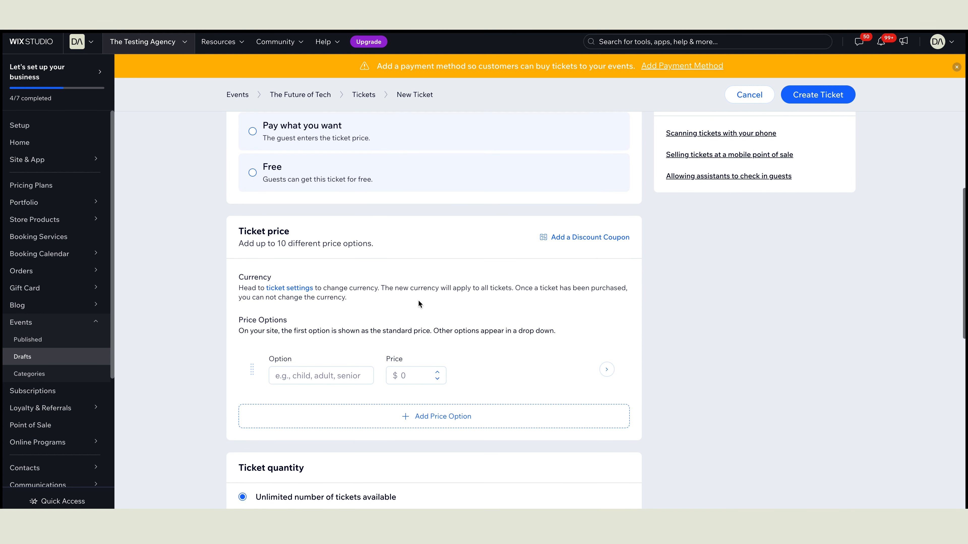
scroll(418, 297, down, 1)
click(348, 337)
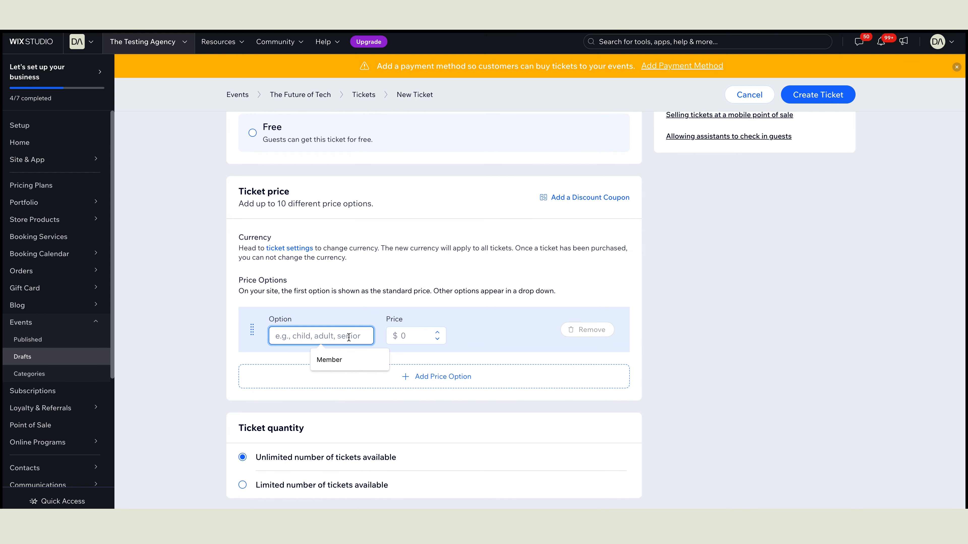
click(339, 359)
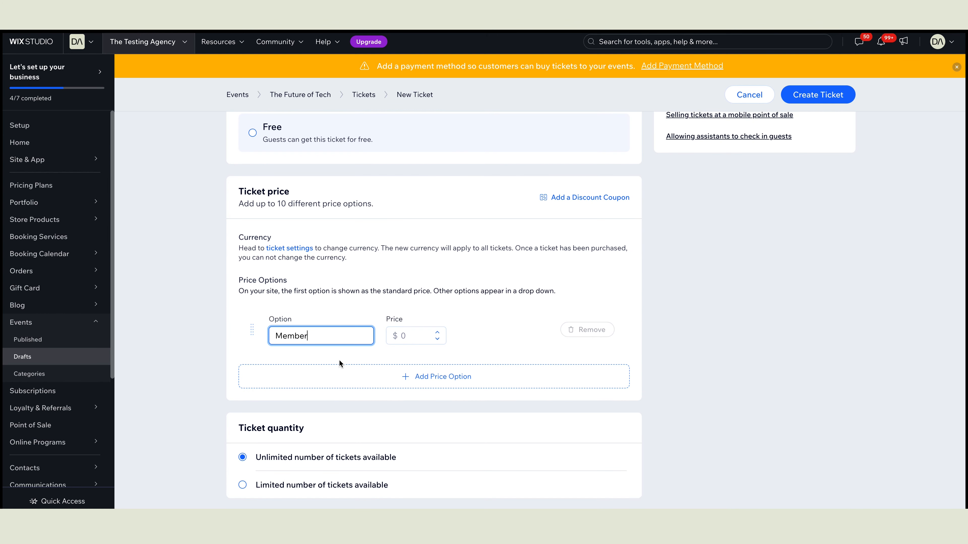
click(415, 336)
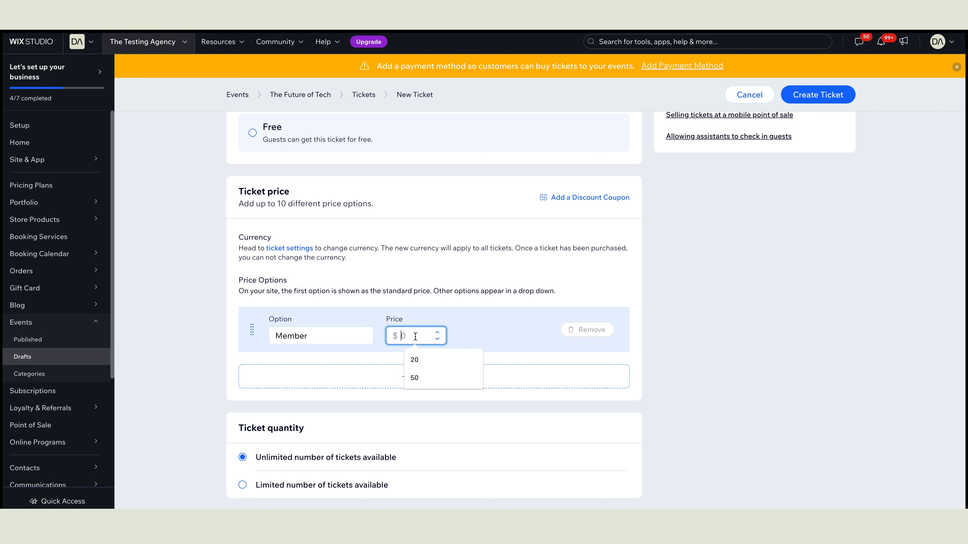
key(Down)
key(Down)
key(Return)
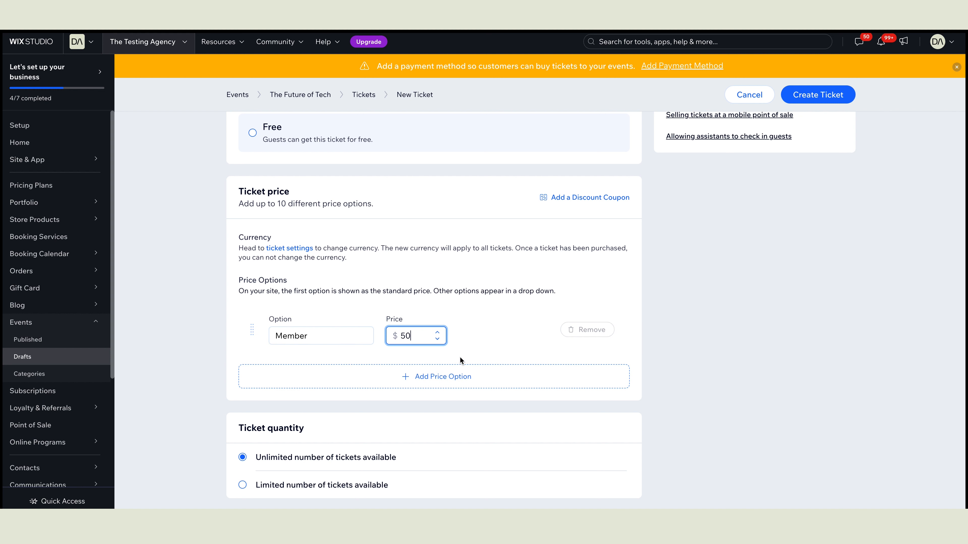
Step: Add a Non-member price option at $100 and create the Vip ticket
click(459, 375)
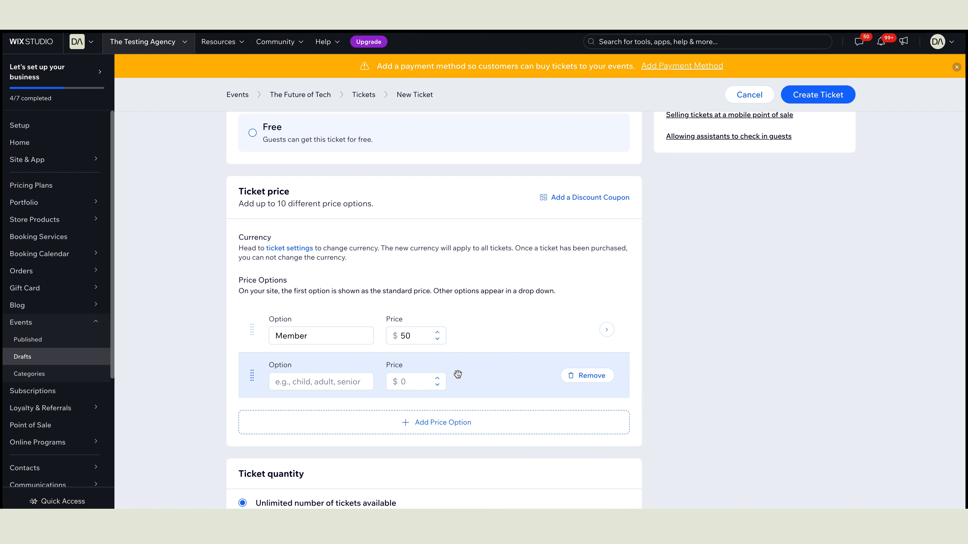
click(309, 381)
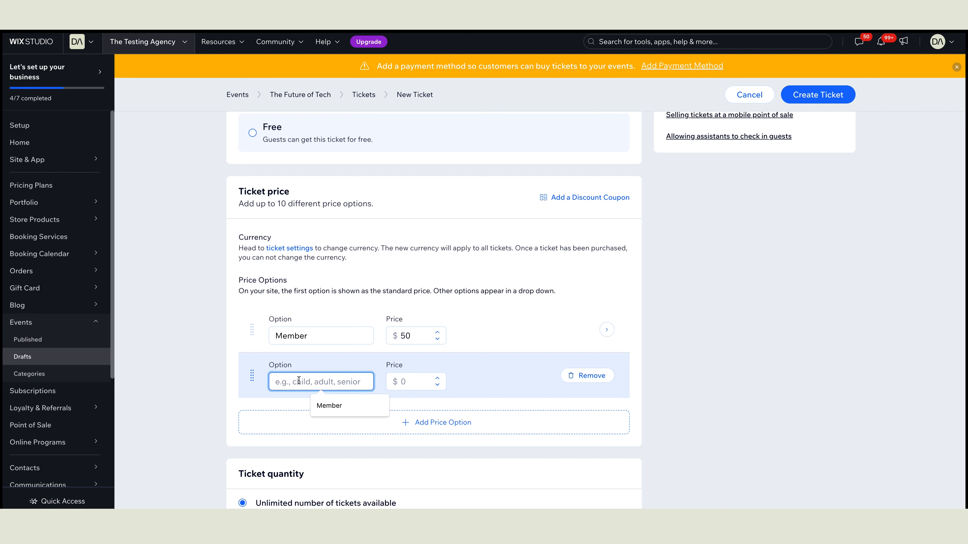
text(Non-membr)
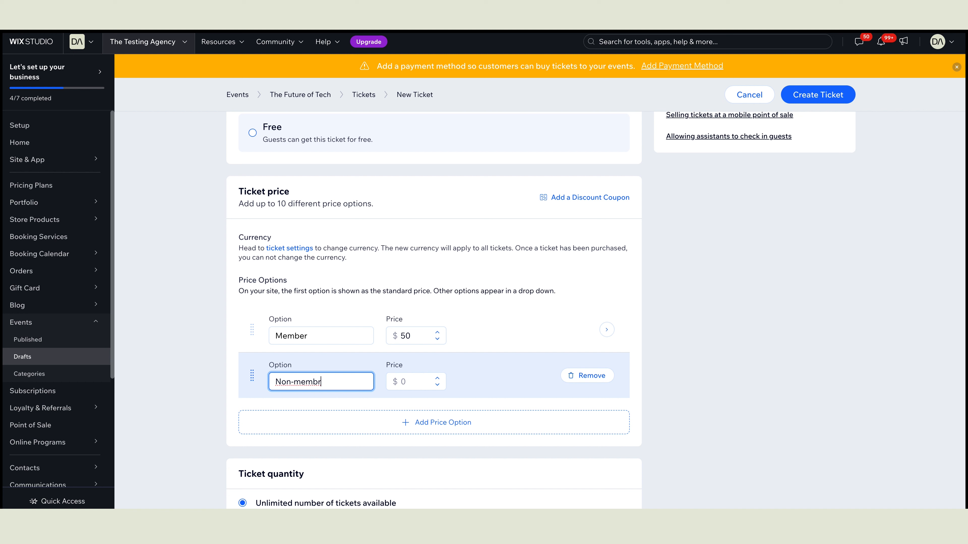
key(BackSpace)
text(er)
click(419, 384)
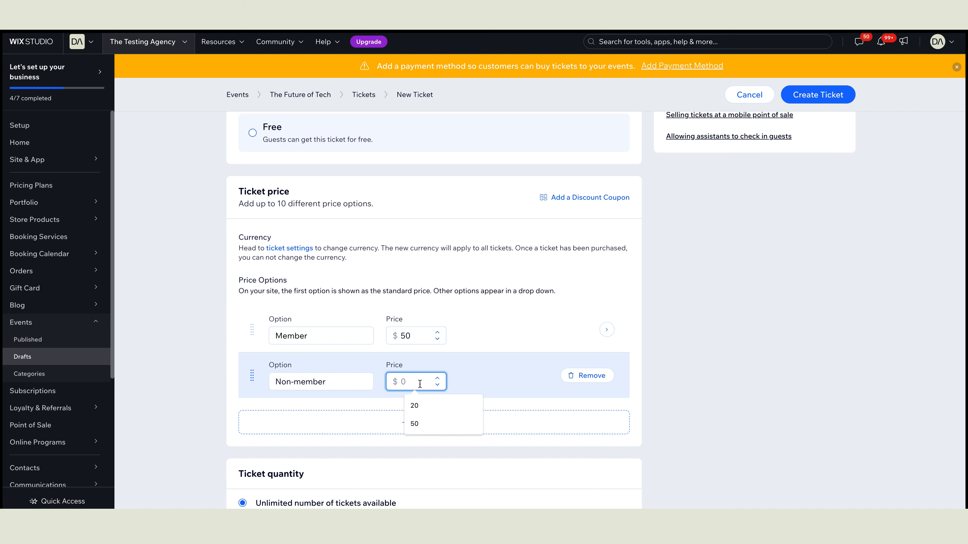
text(100)
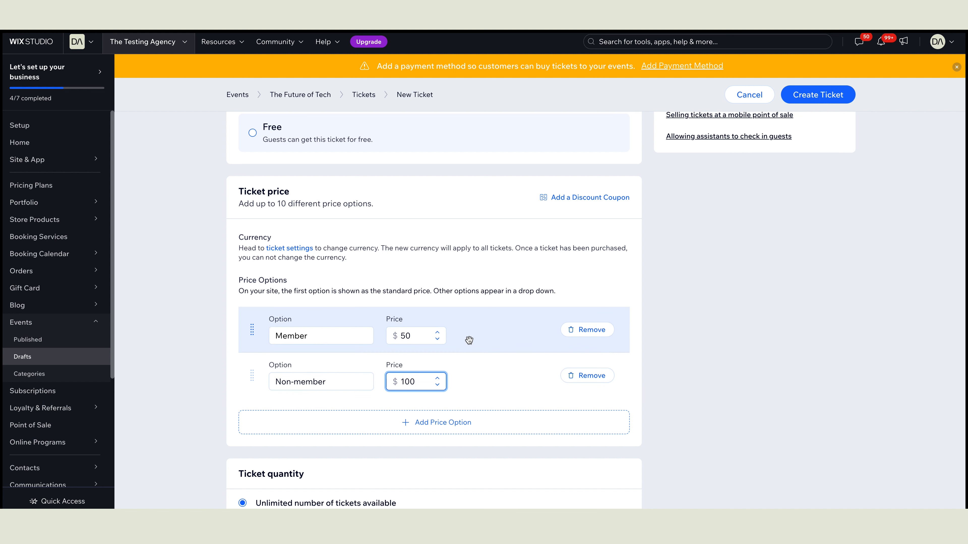
click(499, 330)
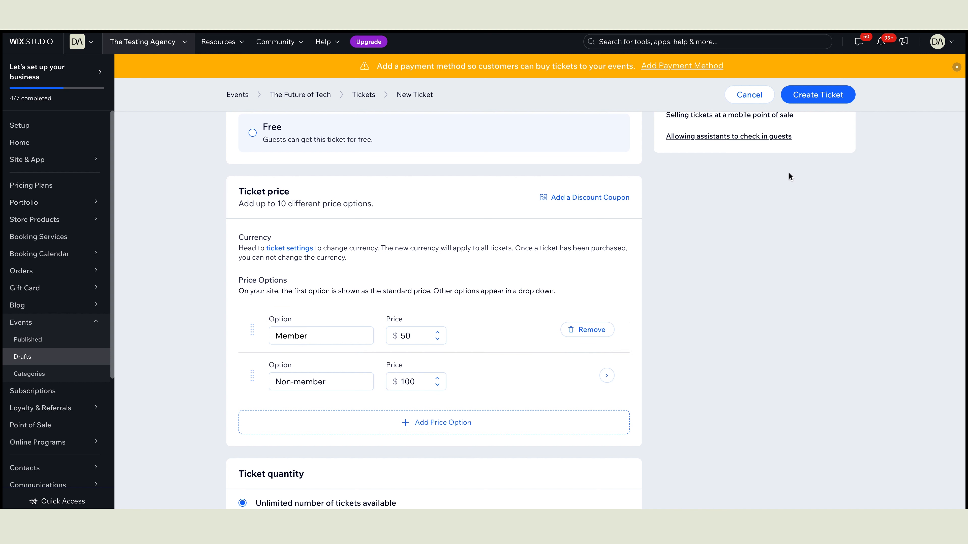
click(804, 96)
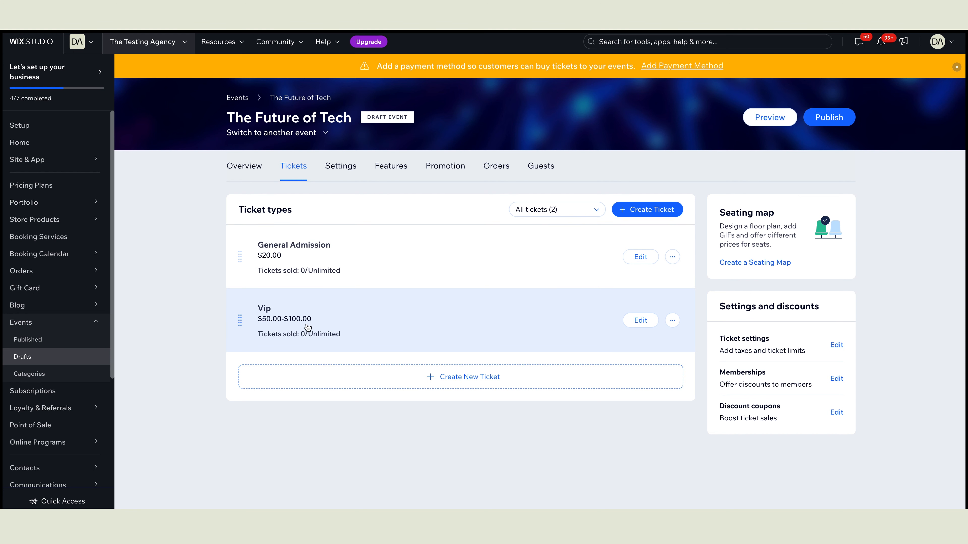
Step: Start a third ticket type from the Ticket types list
click(480, 376)
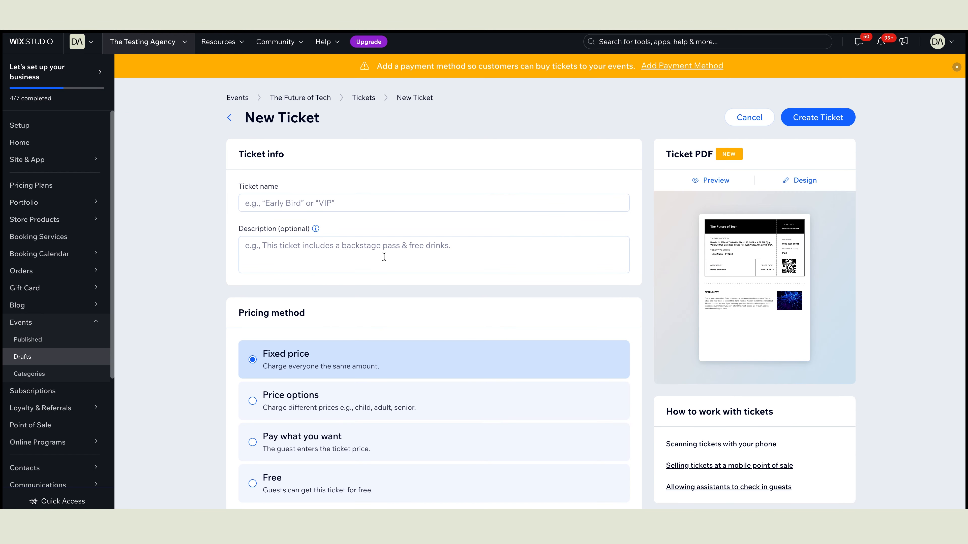
Step: Create a ticket named 'Test' with Free pricing
click(312, 202)
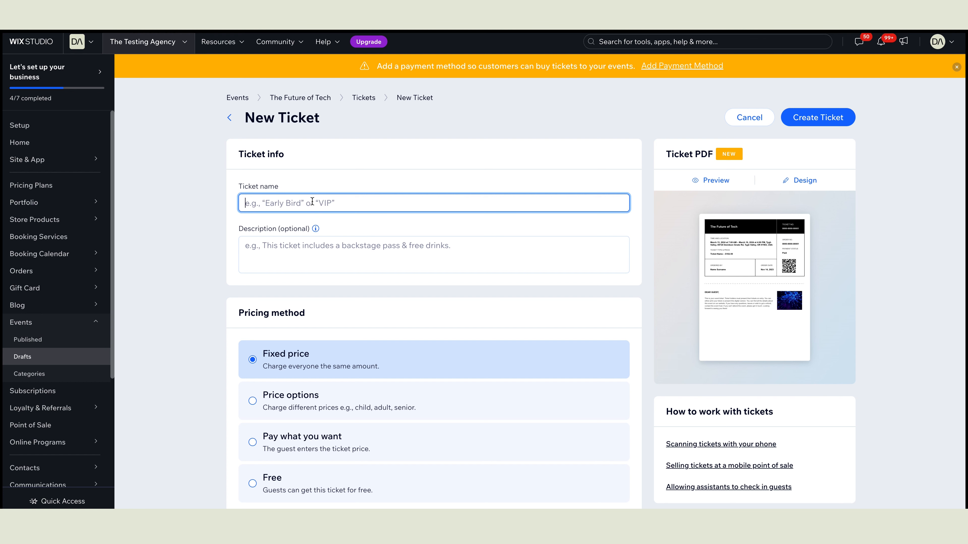
text(Test)
scroll(364, 293, down, 2)
click(358, 395)
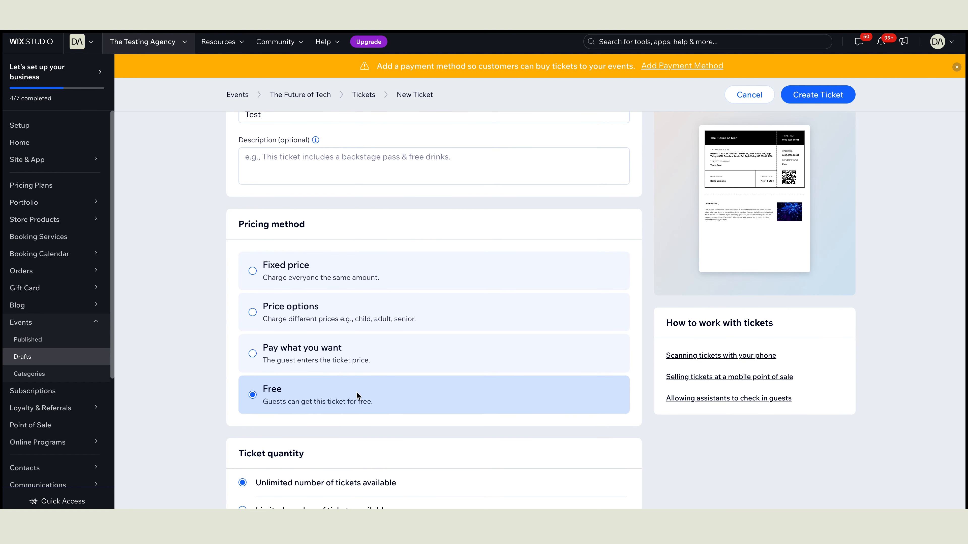
scroll(356, 395, down, 6)
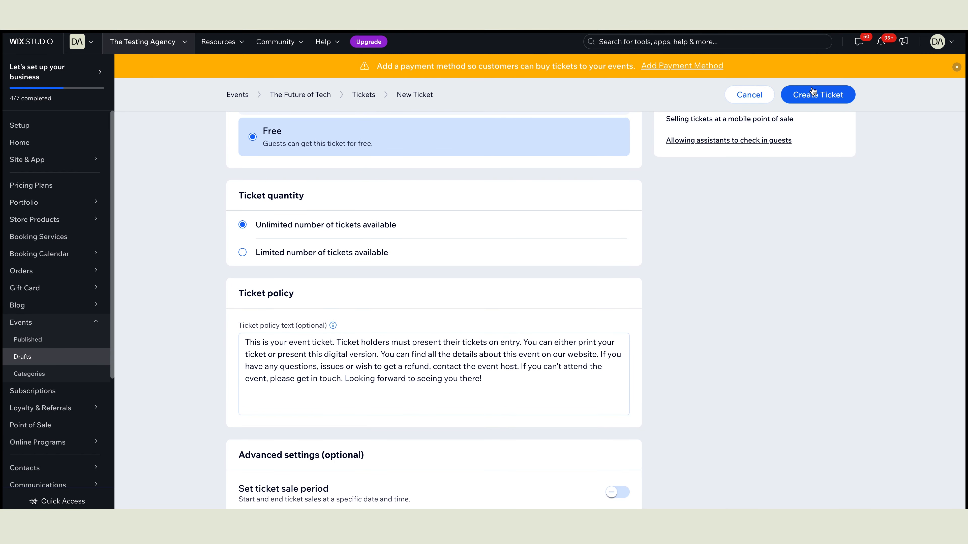
click(813, 93)
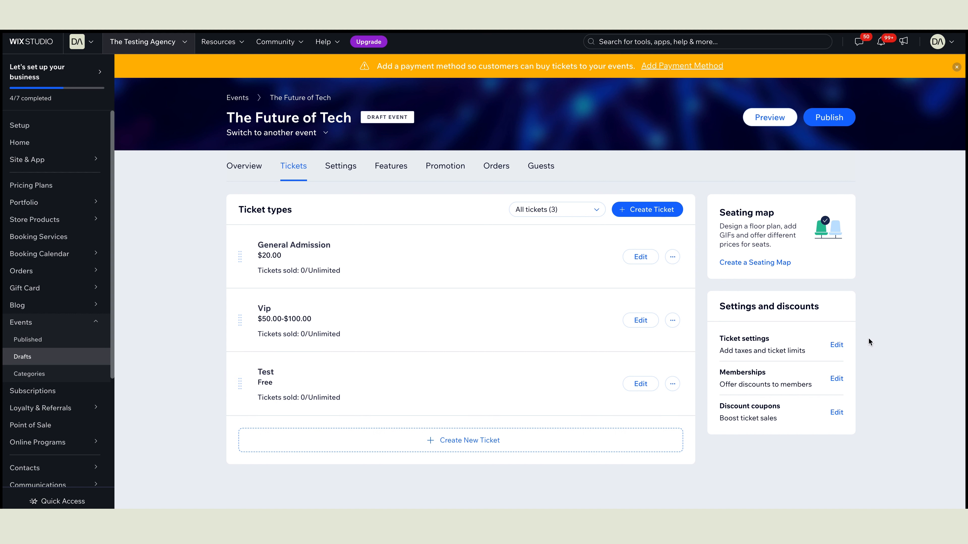
Step: Open Ticket settings under Settings and discounts for The Future of Tech
click(837, 346)
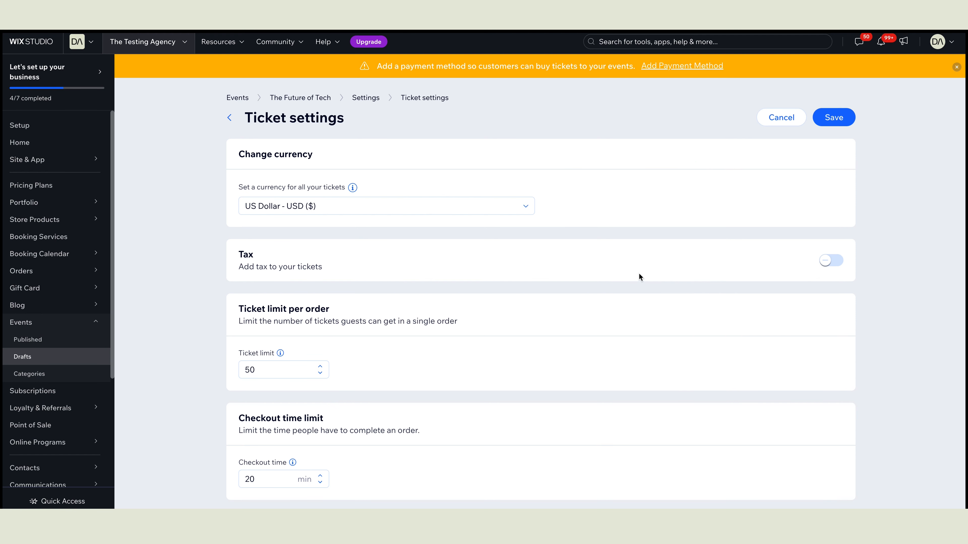
scroll(639, 271, down, 1)
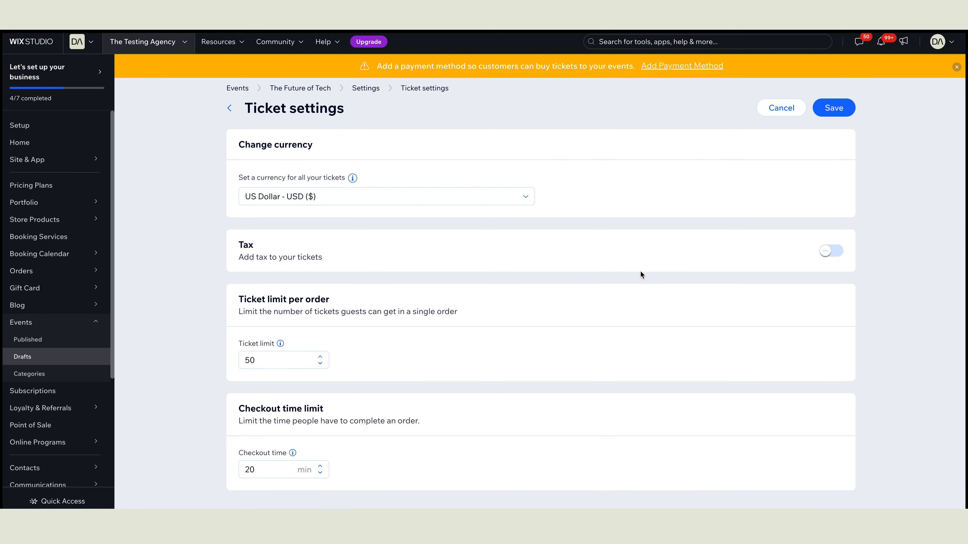
scroll(640, 270, up, 1)
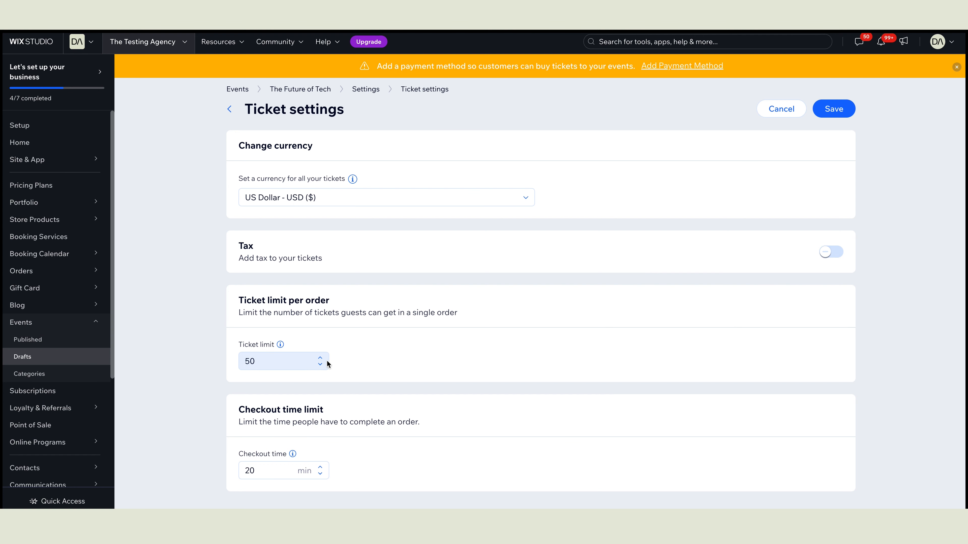
scroll(400, 358, down, 1)
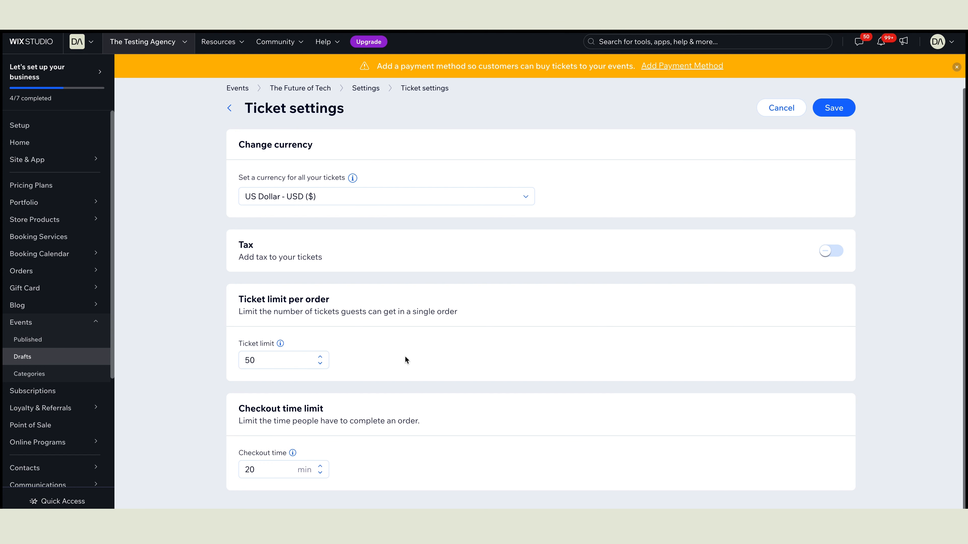
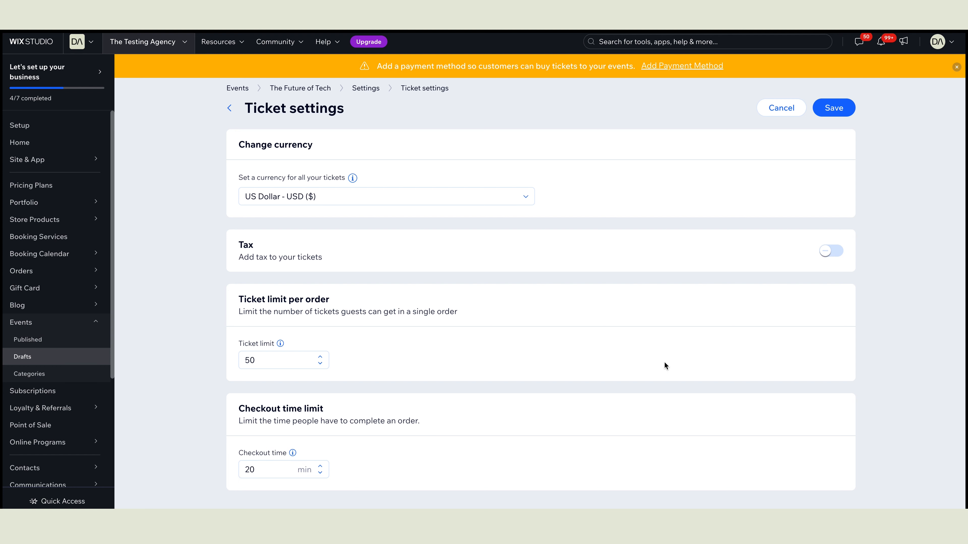
Step: Save the ticket settings with a 50-ticket limit and 20-minute checkout time
click(830, 113)
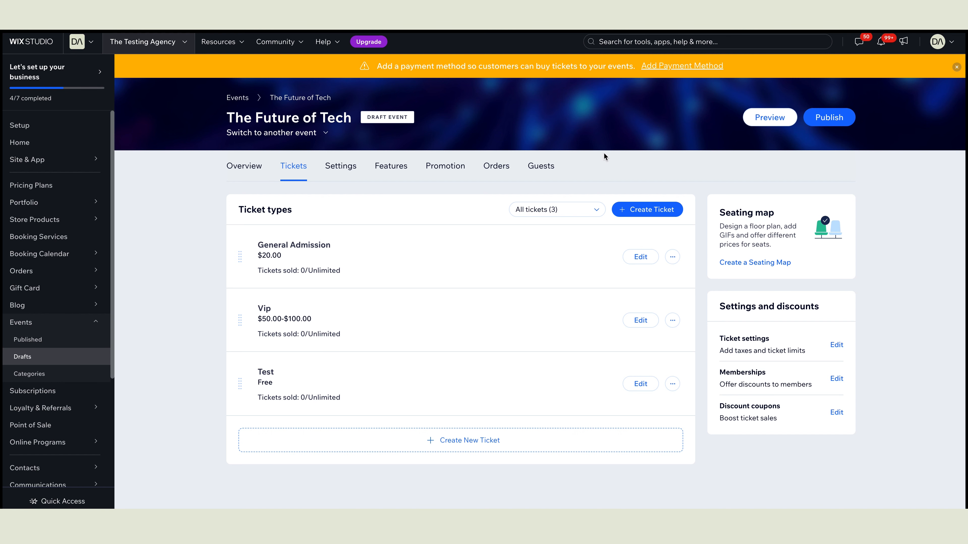
Step: Publish The Future of Tech and find it in the live site's Upcoming Events list
click(833, 121)
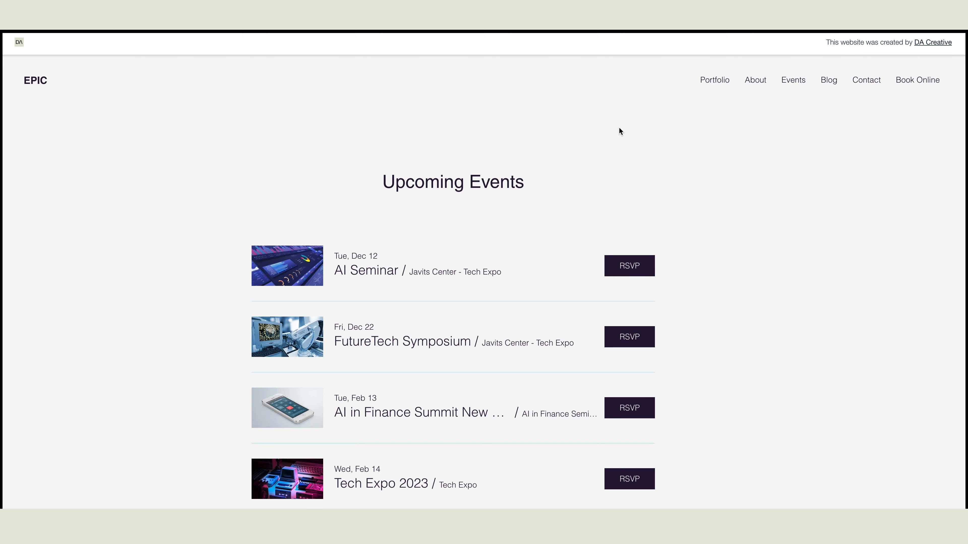
scroll(619, 132, down, 3)
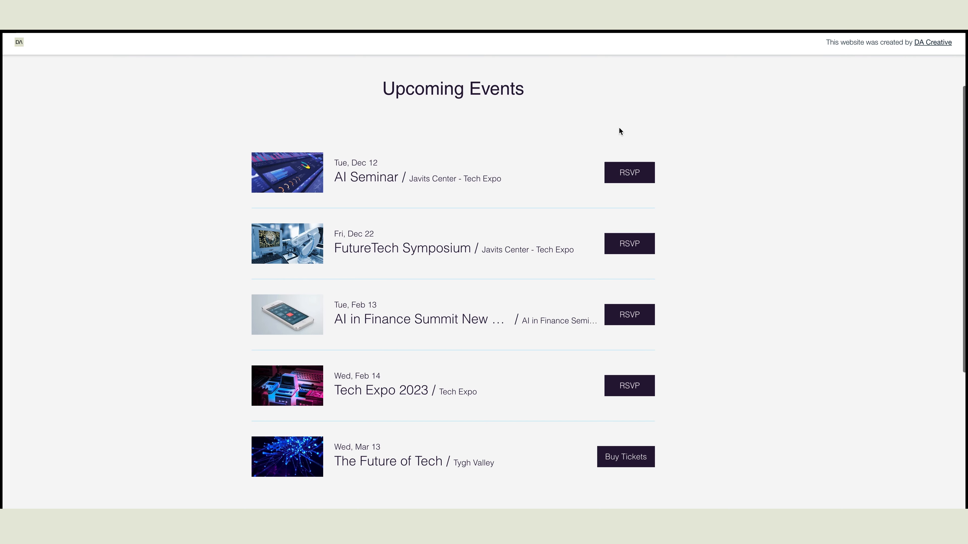
scroll(619, 131, up, 2)
scroll(620, 131, down, 3)
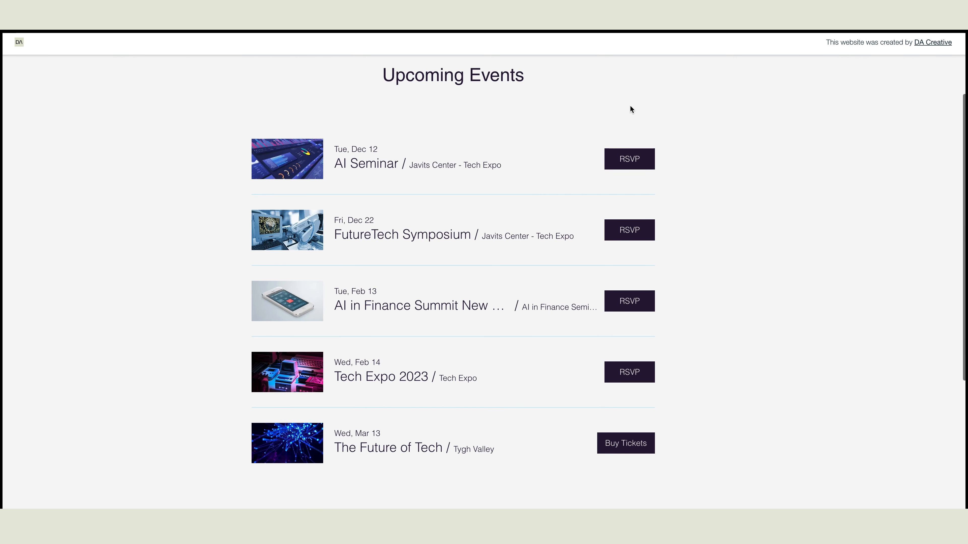
scroll(514, 451, up, 1)
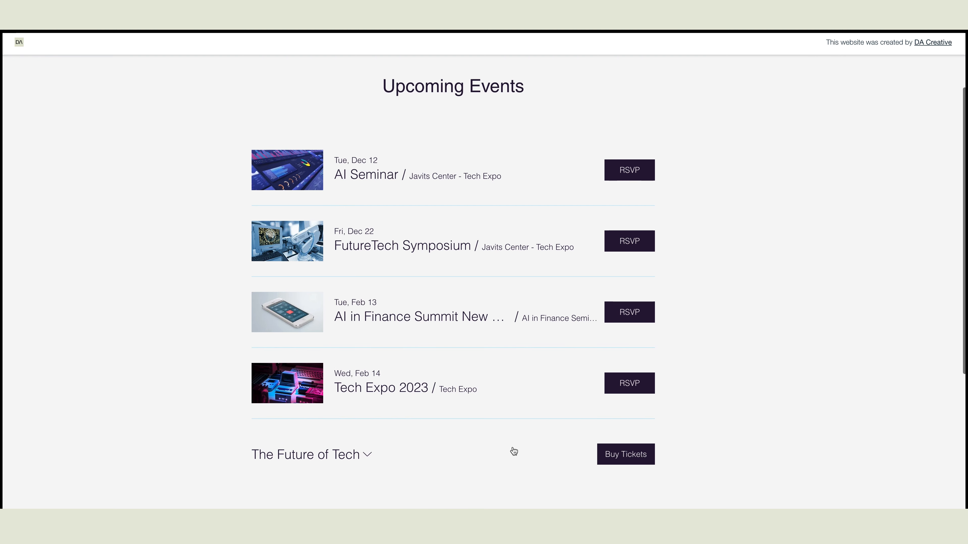
Step: Open The Future of Tech page and view General Admission $20, Vip $50/$100, Test $0.00
click(628, 455)
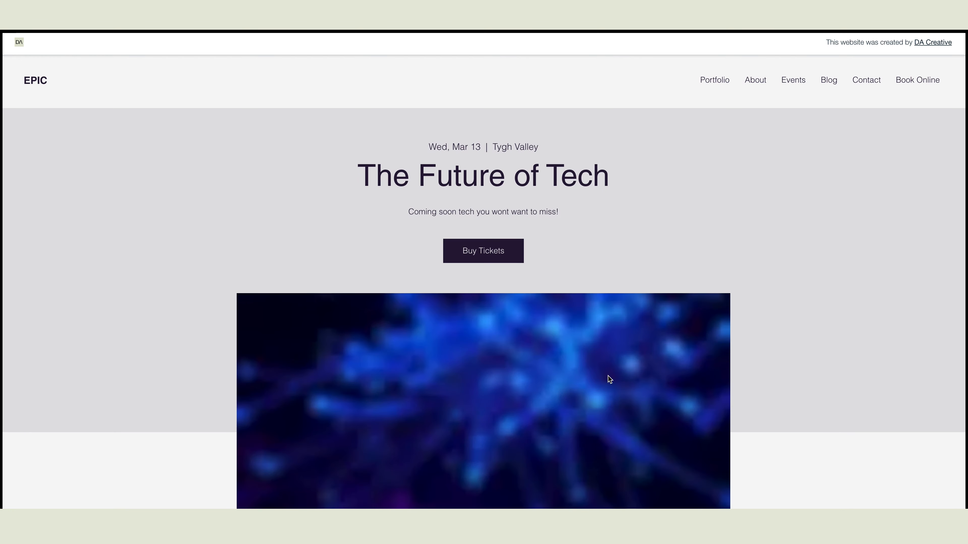
scroll(678, 301, down, 4)
scroll(677, 301, down, 6)
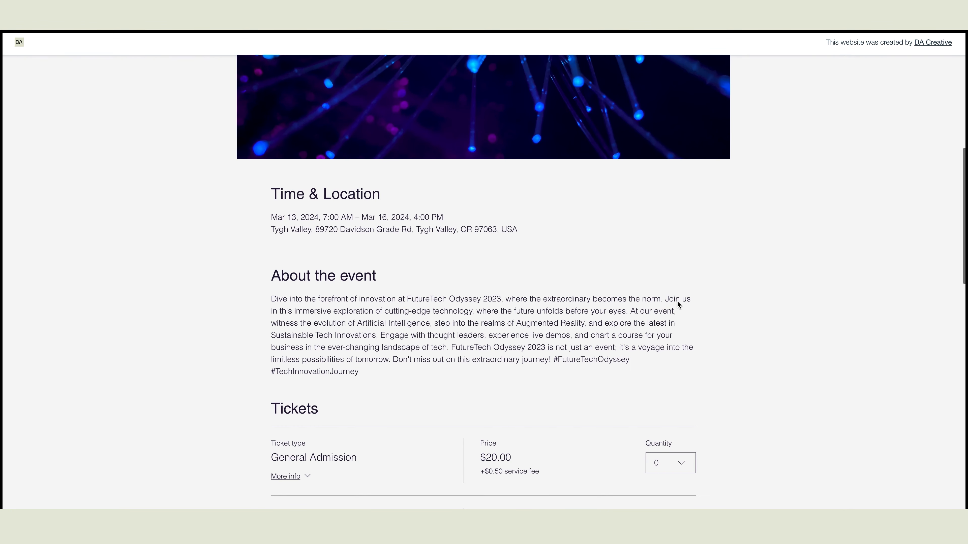
scroll(678, 301, up, 9)
scroll(677, 302, up, 1)
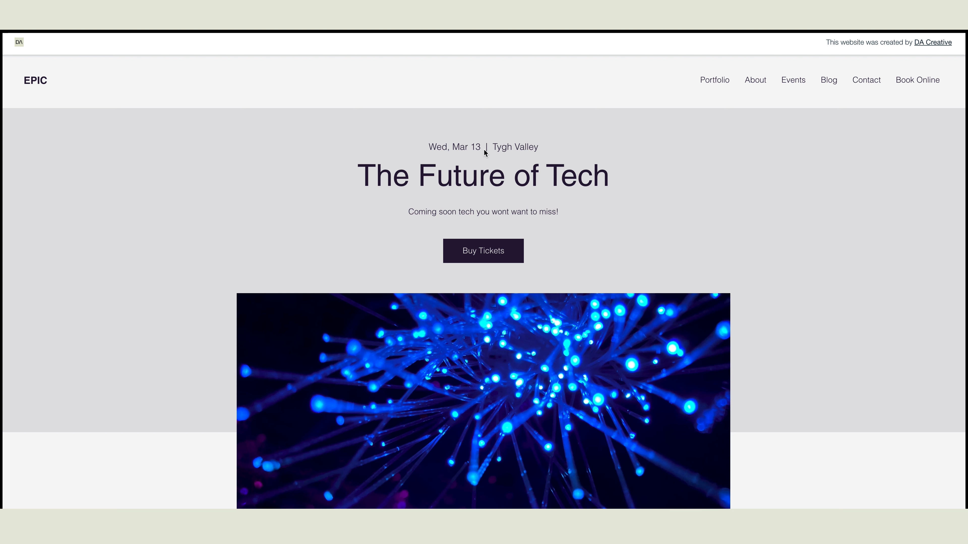
scroll(509, 213, down, 2)
scroll(509, 213, down, 7)
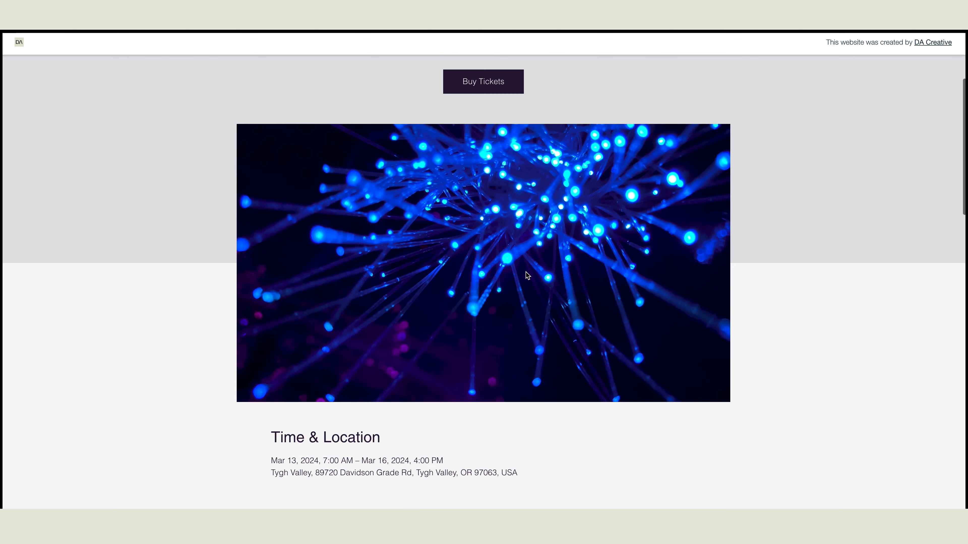
scroll(478, 281, down, 5)
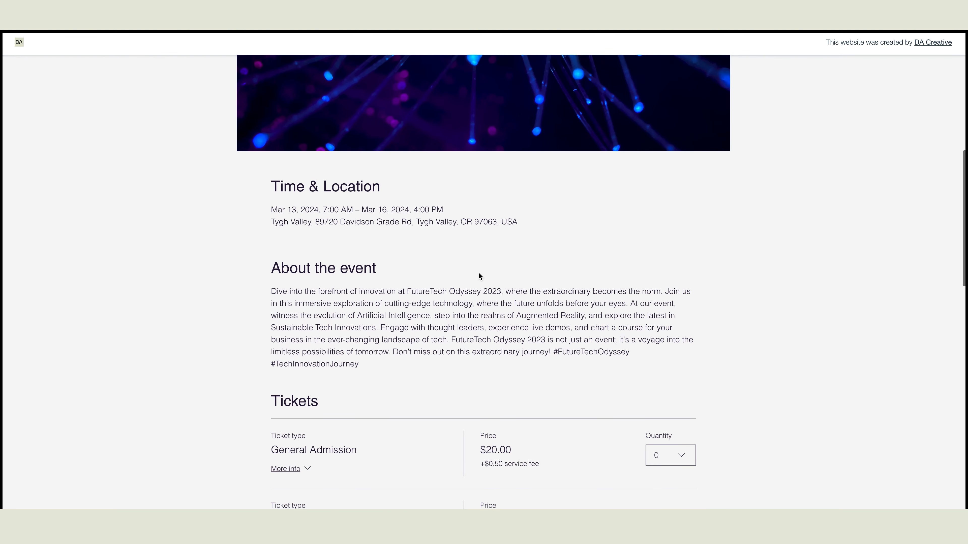
scroll(486, 240, down, 4)
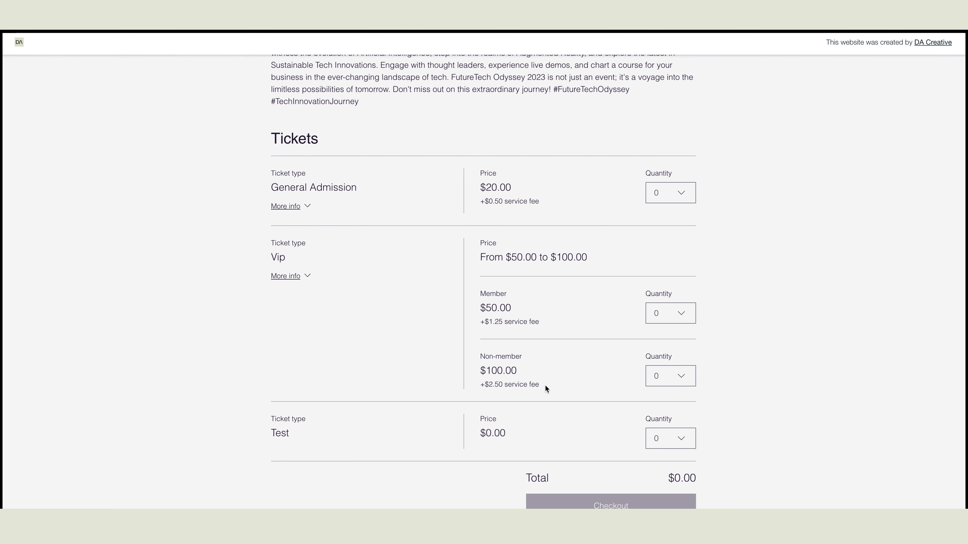
scroll(554, 351, down, 2)
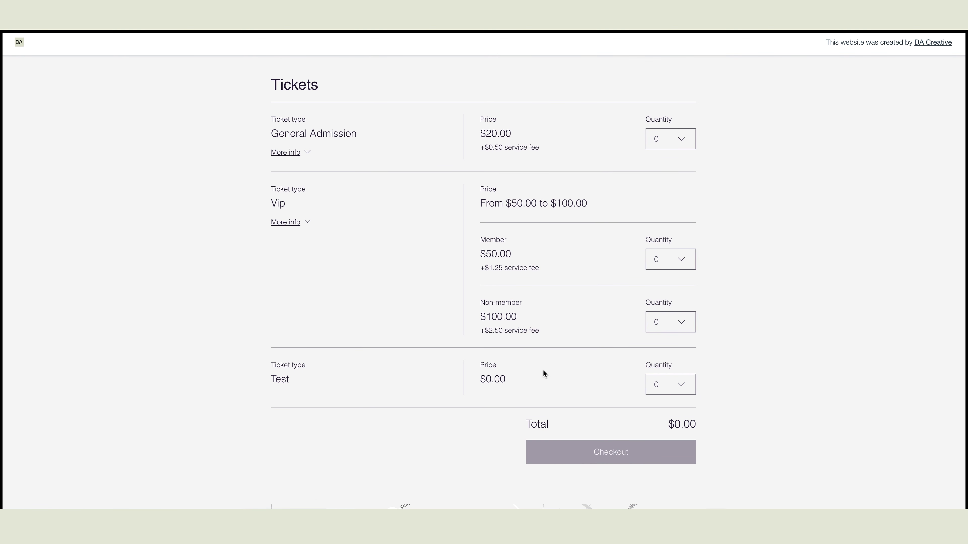
scroll(543, 370, up, 2)
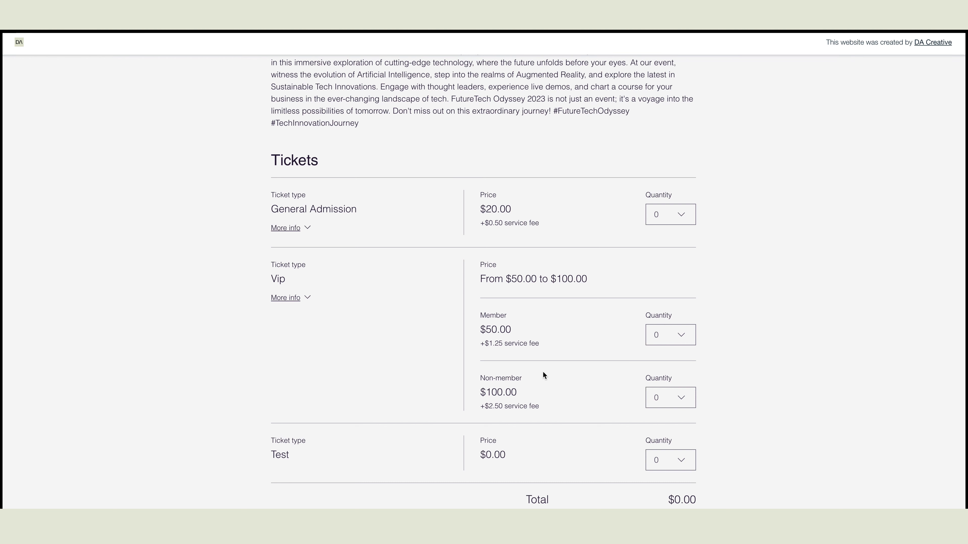
scroll(727, 277, down, 3)
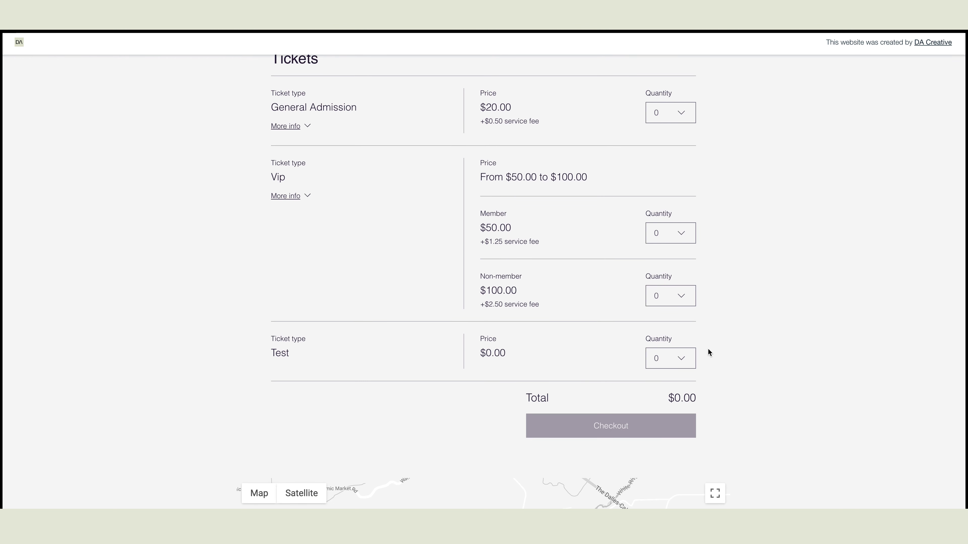
Step: Choose 1 Test ticket and proceed to checkout
click(678, 362)
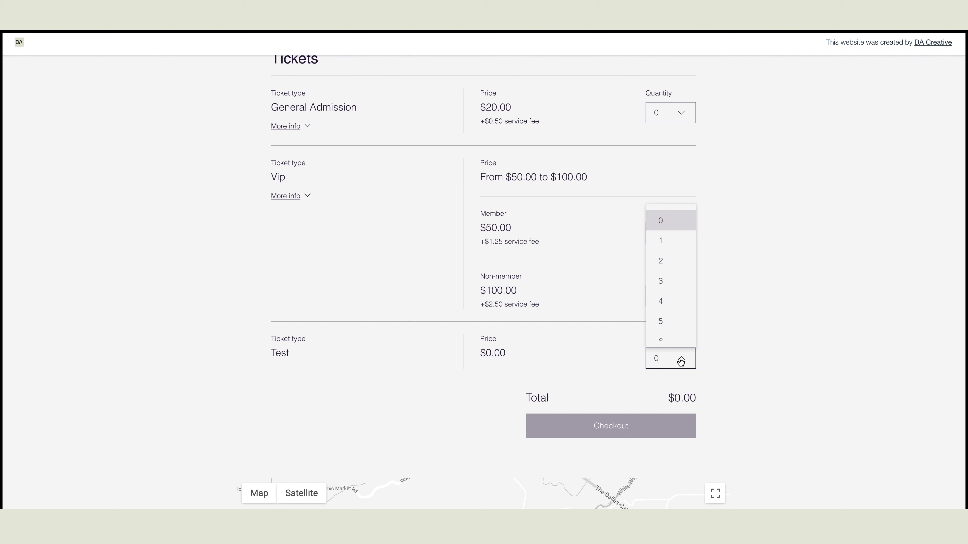
click(663, 243)
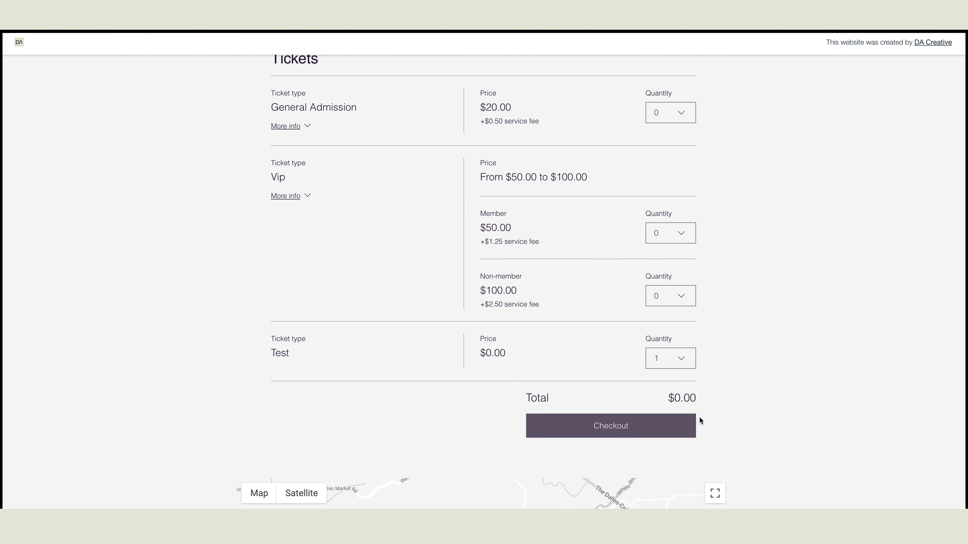
click(663, 427)
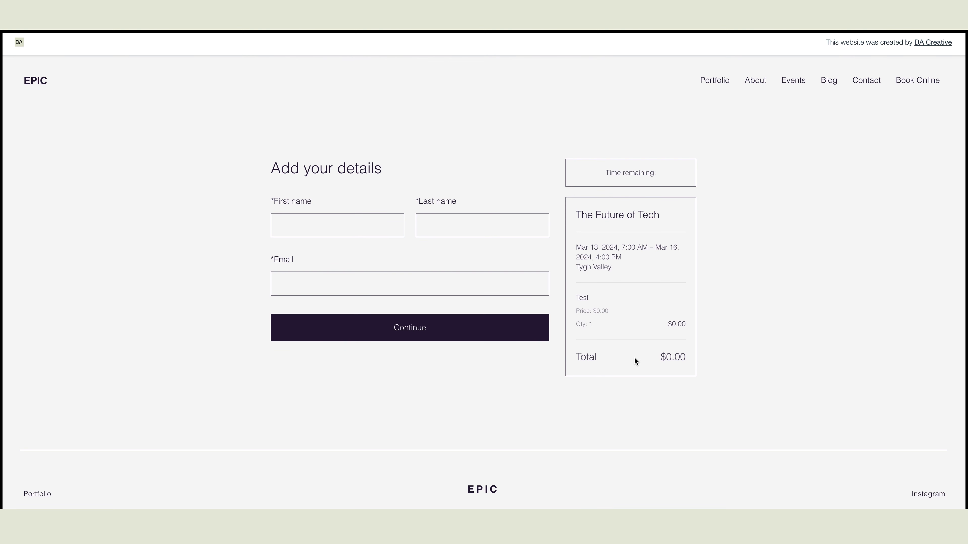
Step: Autofill the guest's name and e-mail and submit to complete registration
click(354, 219)
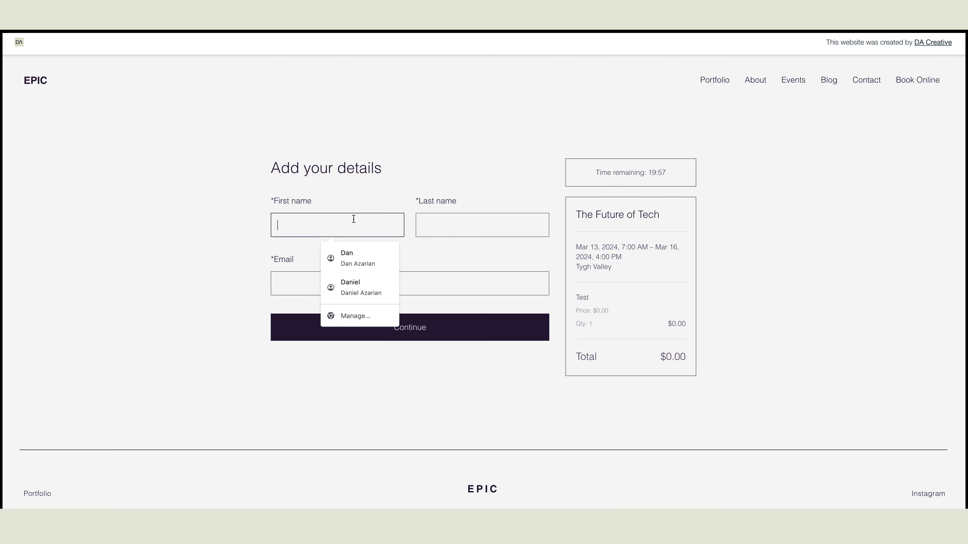
click(361, 260)
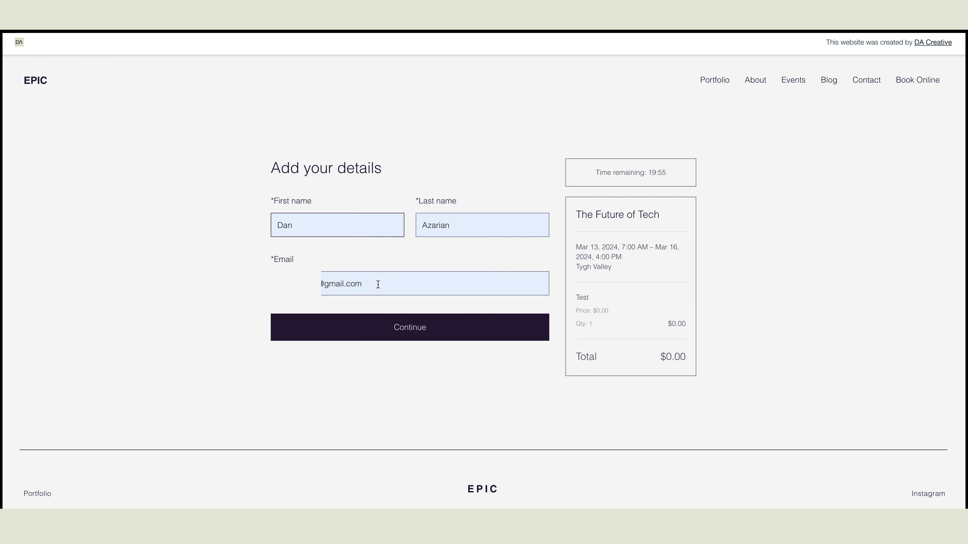
click(431, 336)
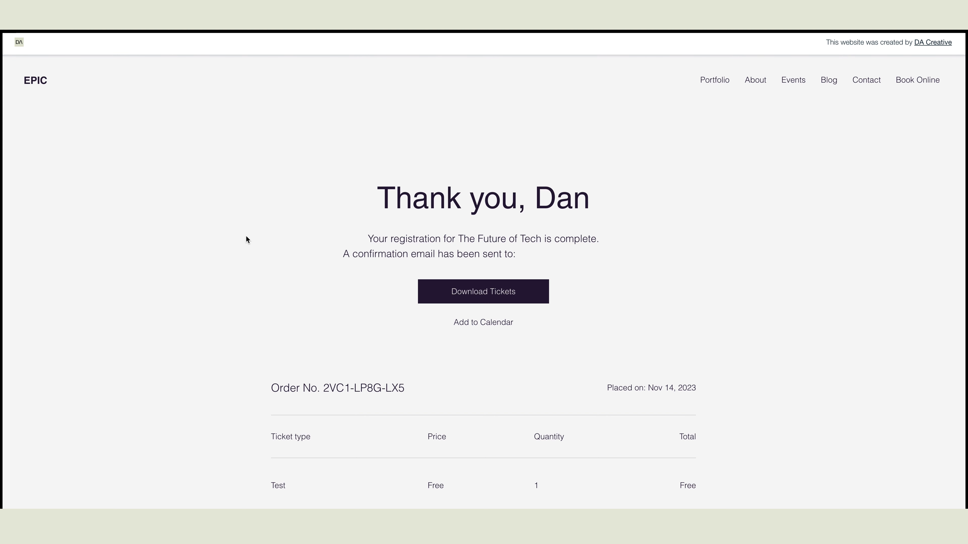
Step: Download the free Test order's tickets as tickets (2).pdf
scroll(381, 246, down, 3)
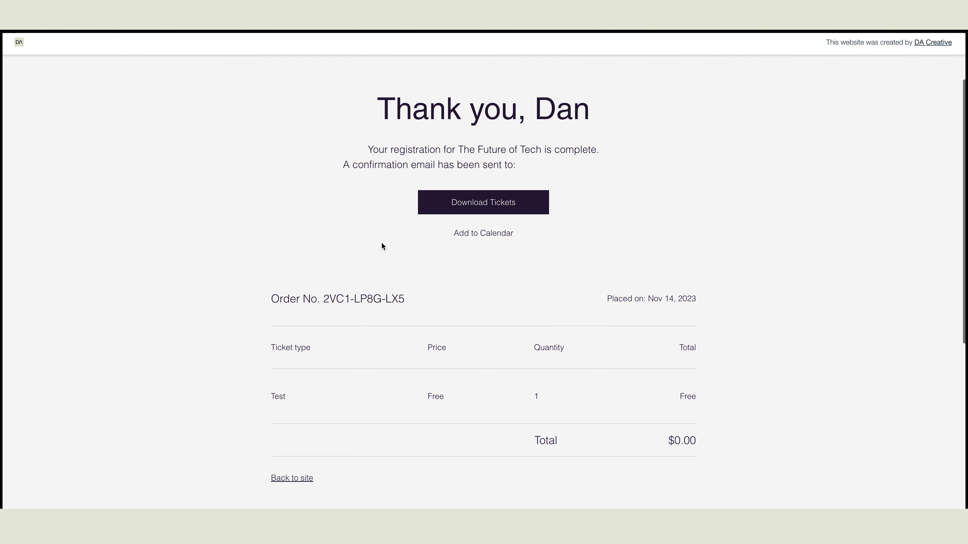
scroll(379, 245, up, 2)
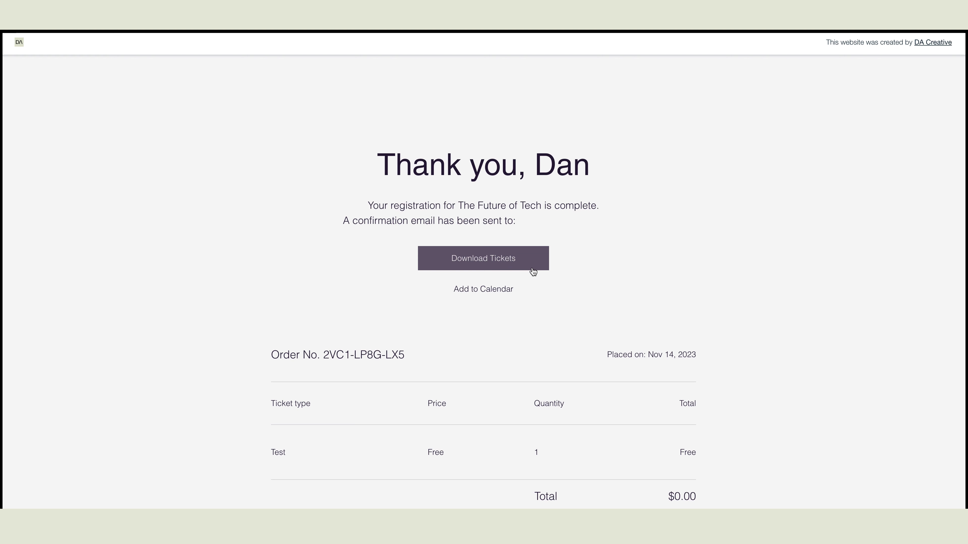
scroll(531, 267, down, 2)
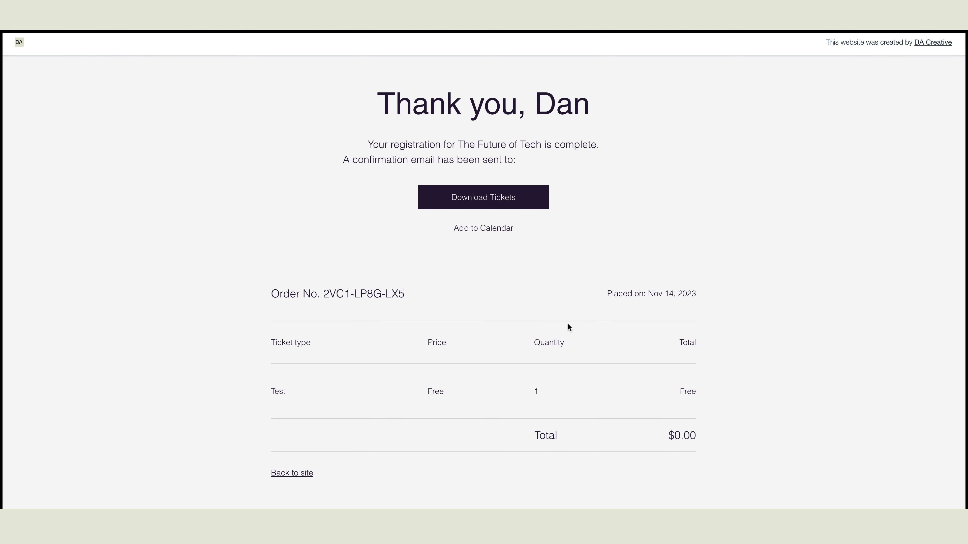
click(517, 199)
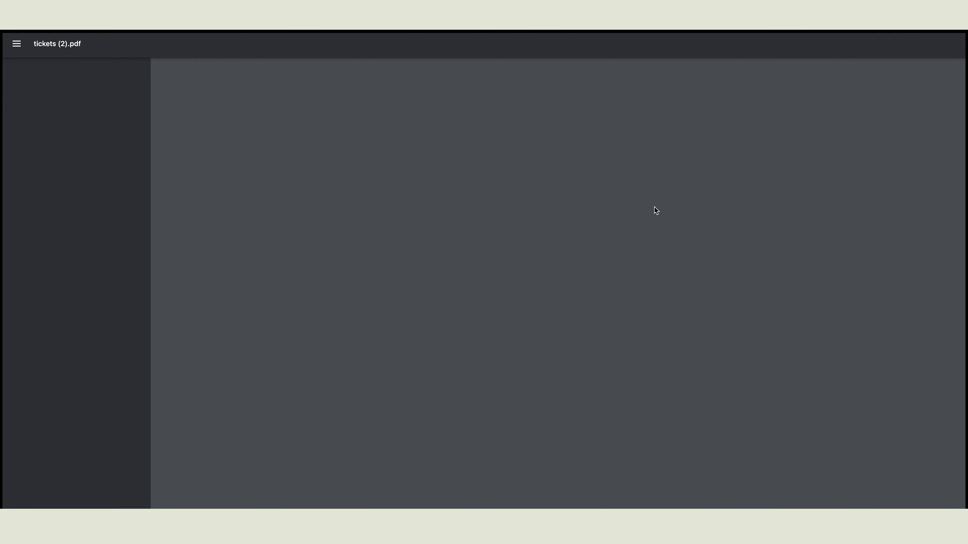